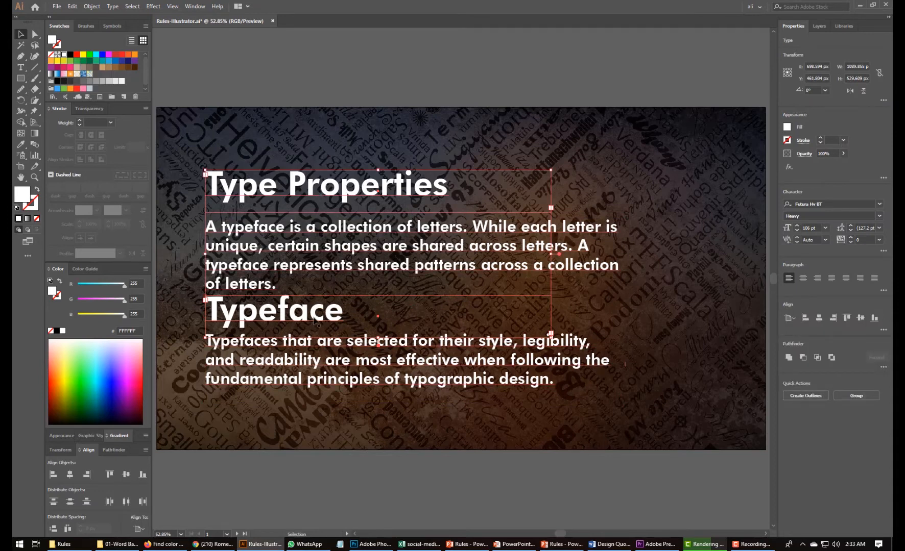
# Nudge the Type Properties and Typeface headings slightly downward together
pyautogui.press('Down')
pyautogui.press('Down')
pyautogui.press('Down')
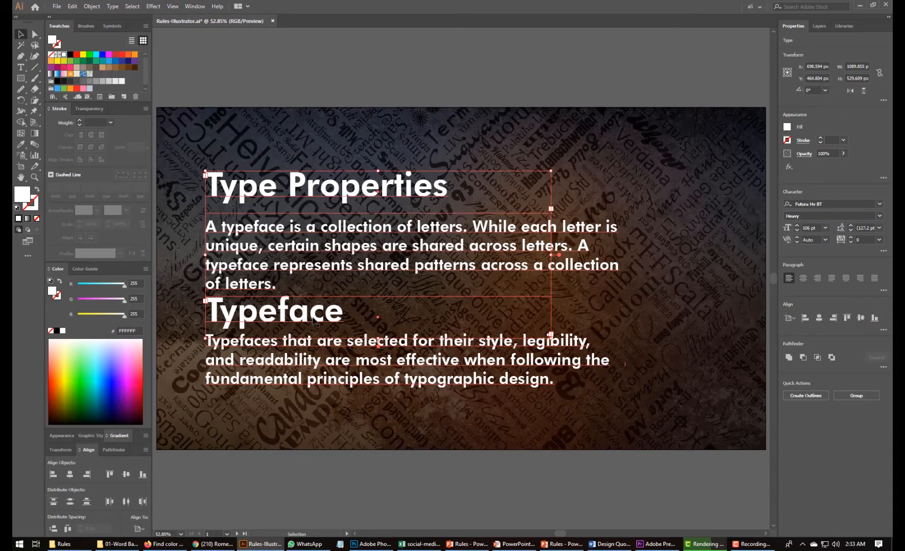
# Extend the body text frame upward and downward to a height of 623 px so its paragraphs sit closer to the headings
pyautogui.click(378, 341)
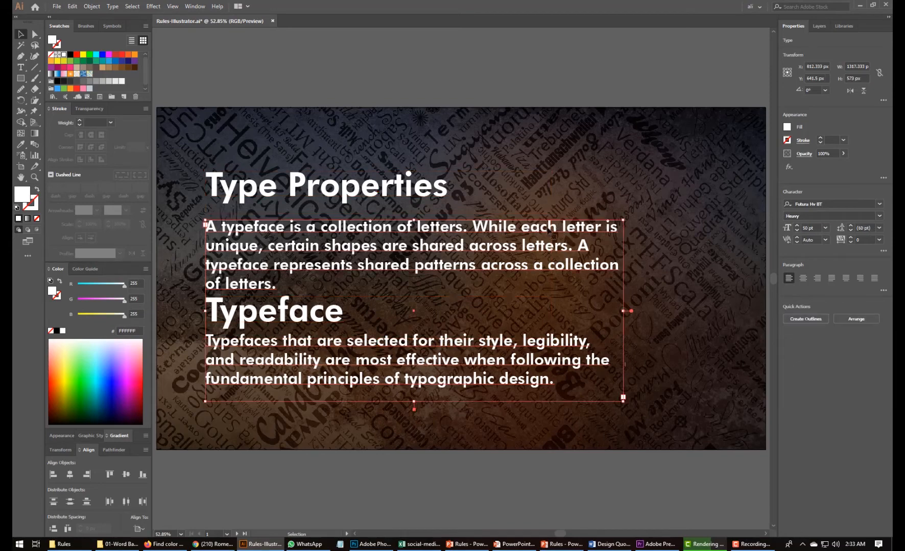
pyautogui.moveTo(413, 221); pyautogui.dragTo(413, 216)
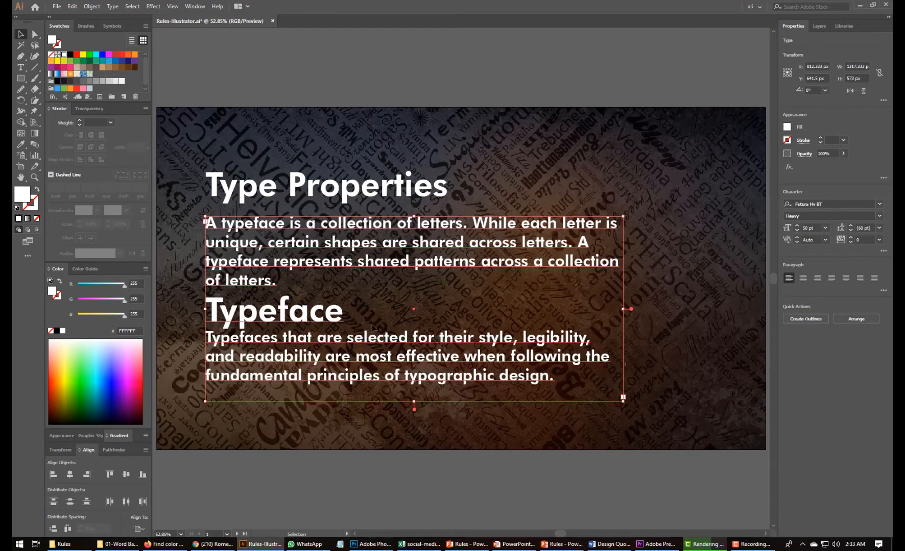
pyautogui.moveTo(413, 403); pyautogui.dragTo(413, 414)
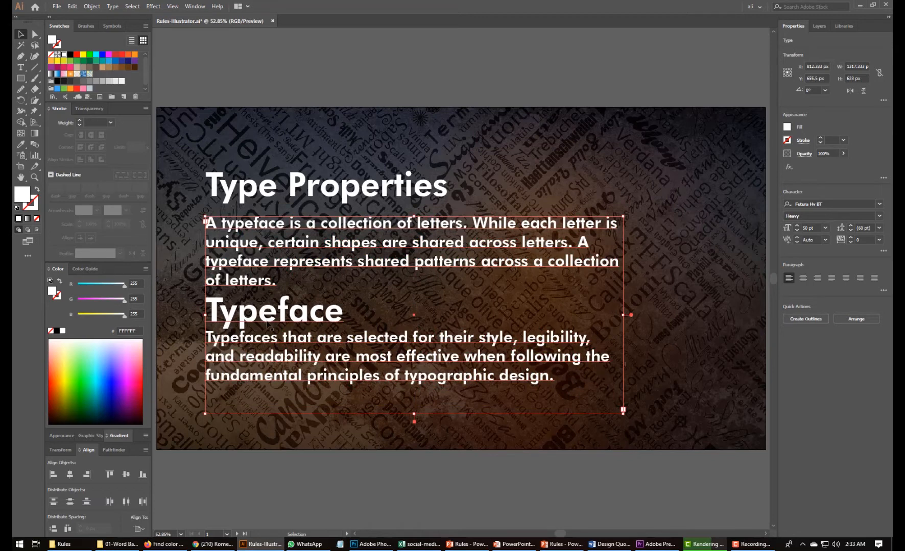
pyautogui.click(313, 323)
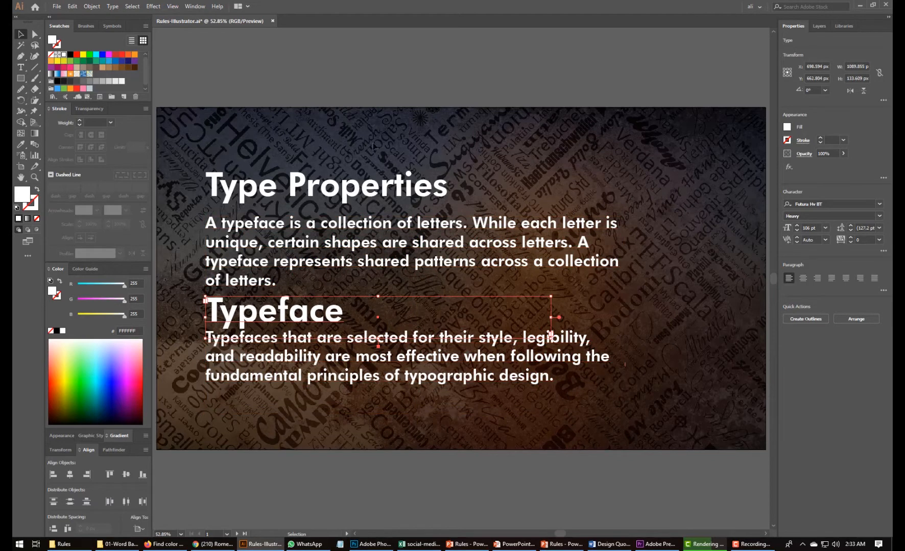
pyautogui.click(403, 108)
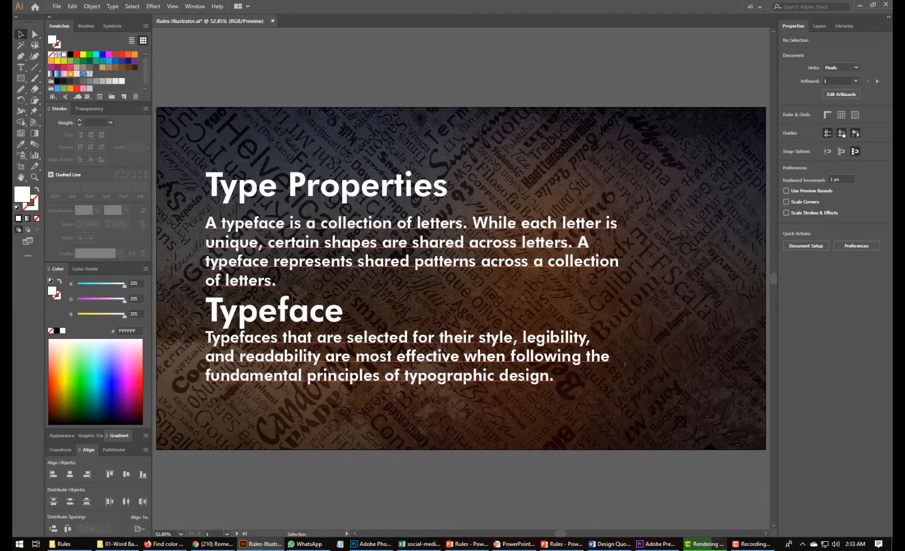
# Increase the font size of the Typeface heading to 117 pt
pyautogui.click(295, 318)
pyautogui.click(304, 322)
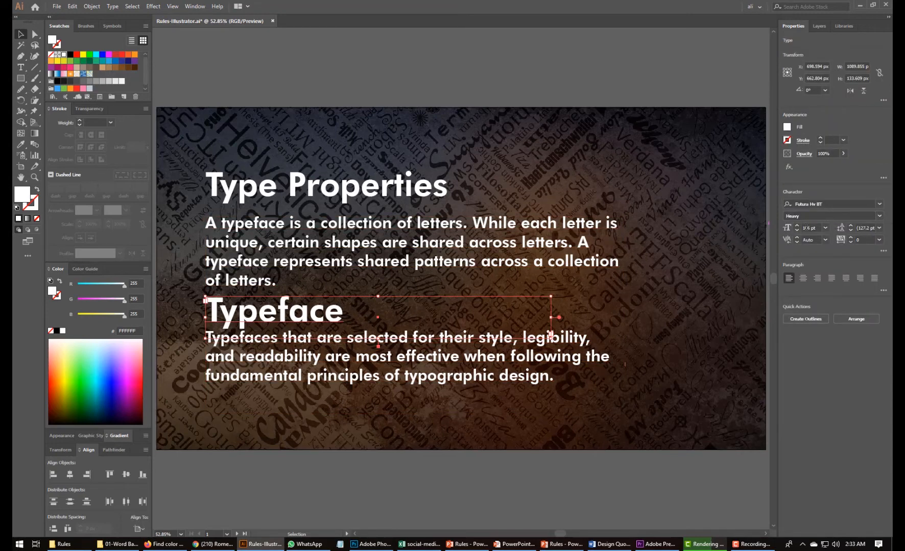
pyautogui.click(797, 227)
pyautogui.click(797, 227)
pyautogui.click(798, 226)
pyautogui.click(798, 227)
pyautogui.click(797, 227)
pyautogui.click(797, 227)
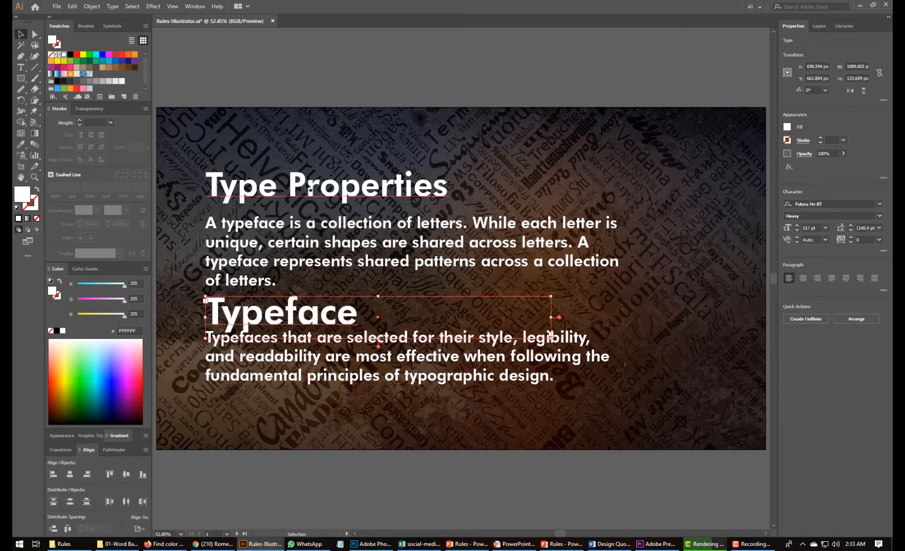
# Shift the Typeface and Type Properties headings left, out of alignment with the body text
pyautogui.moveTo(278, 313); pyautogui.dragTo(203, 323)
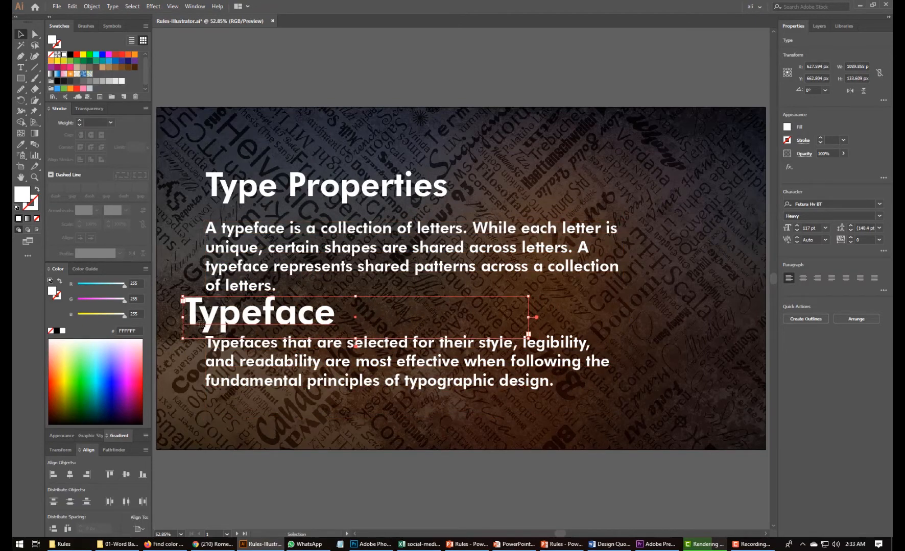
pyautogui.moveTo(256, 189); pyautogui.dragTo(238, 189)
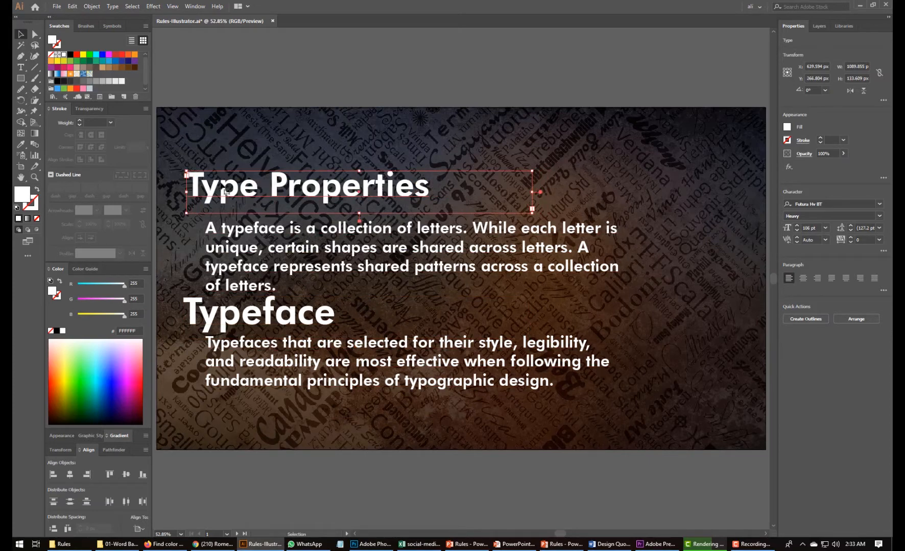
pyautogui.click(204, 314)
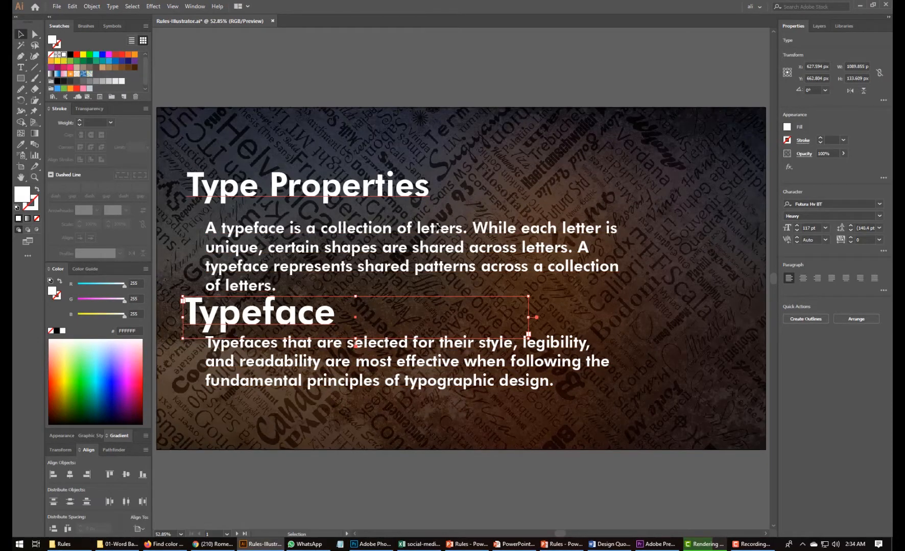
# Switch to the PowerPoint slideshow, advance to the Font Weight Repetition slide, and return to Illustrator
pyautogui.hotkey('alt', 'Tab')
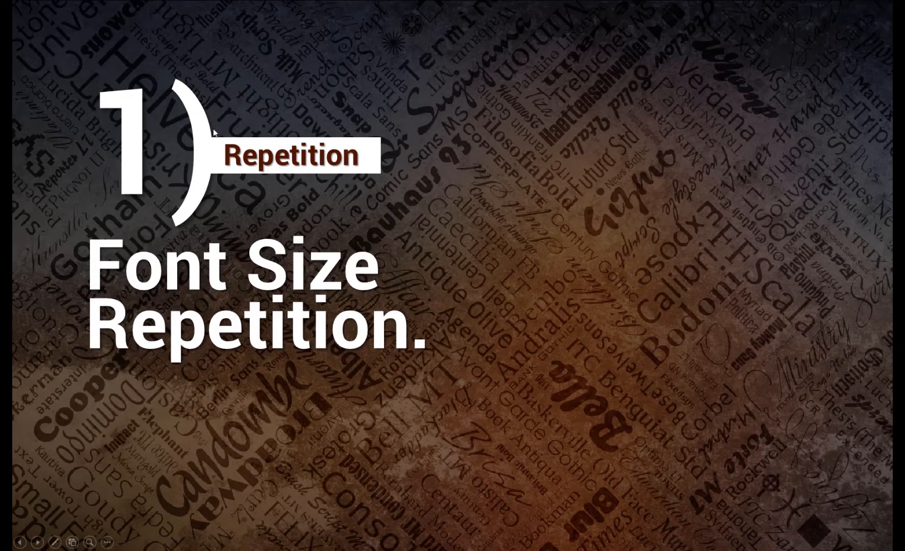
pyautogui.press('Right')
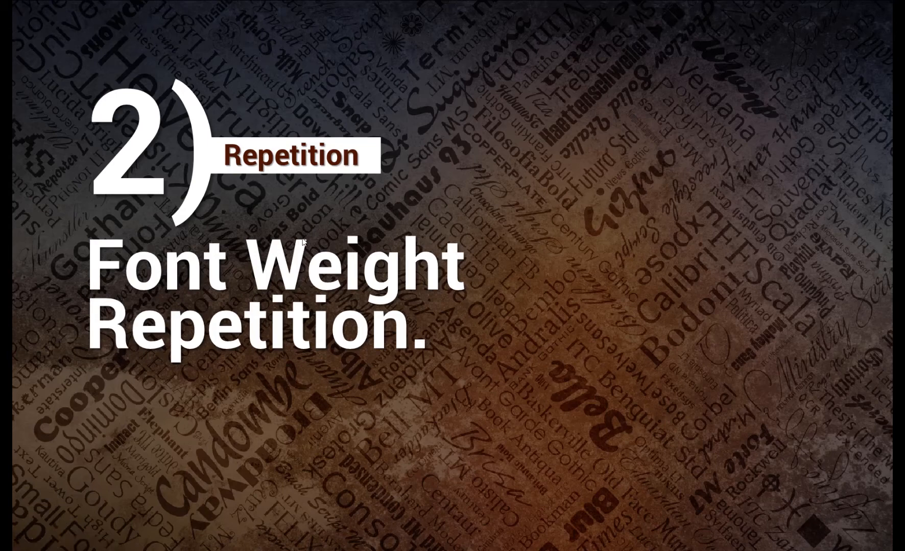
pyautogui.hotkey('alt', 'Tab')
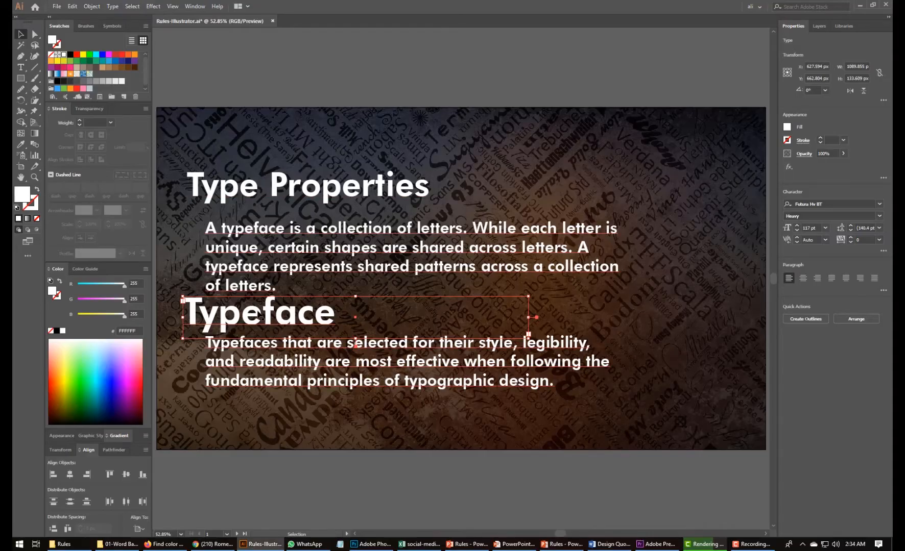
# Examine the font weight of the first body paragraph and the Typeface heading by selecting them in turn
pyautogui.click(274, 277)
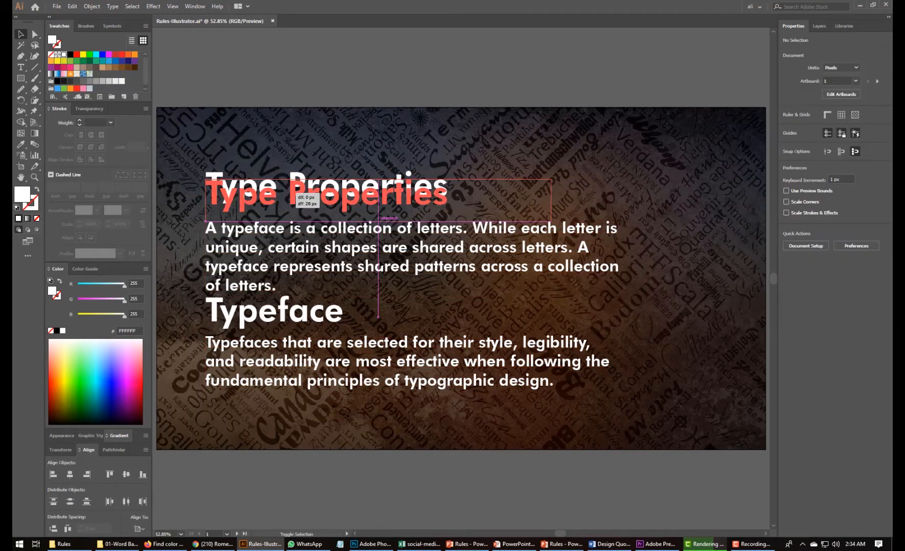
pyautogui.doubleClick(276, 287)
pyautogui.moveTo(276, 286); pyautogui.dragTo(193, 236)
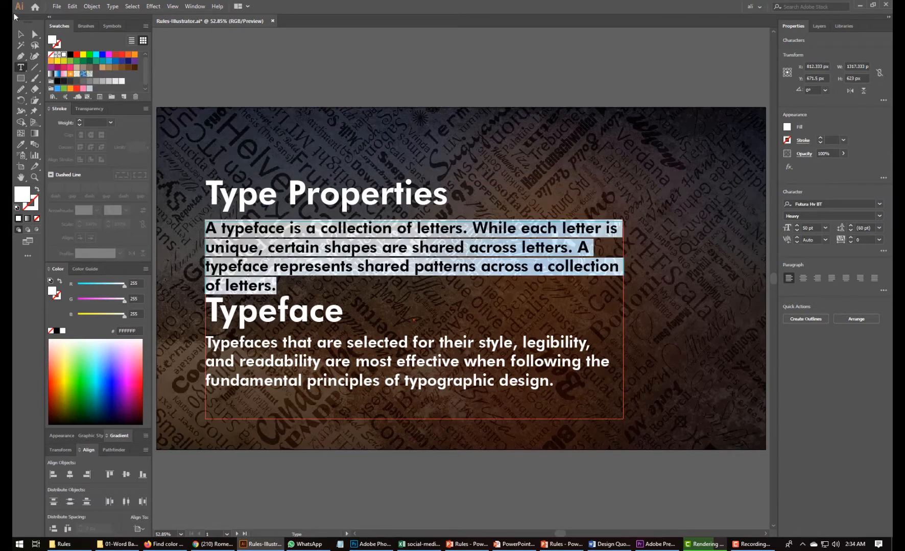
pyautogui.click(21, 34)
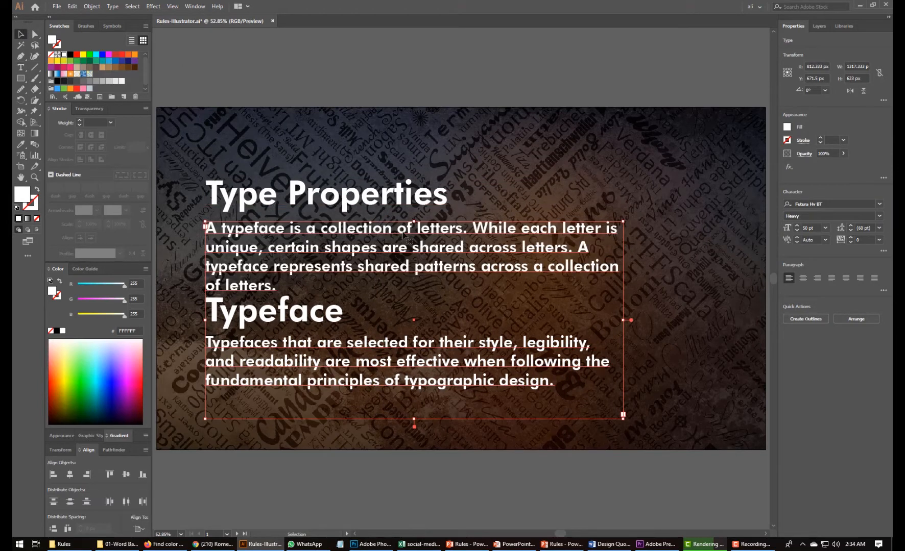
pyautogui.click(295, 318)
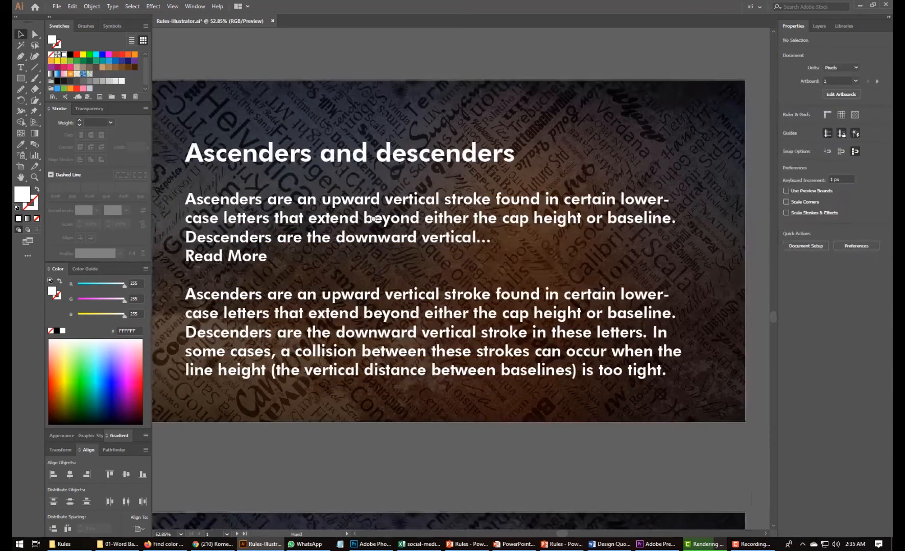
# Change the body text font on the Ascenders and descenders artboard to Futura Book BT
pyautogui.moveTo(373, 219); pyautogui.dragTo(389, 211)
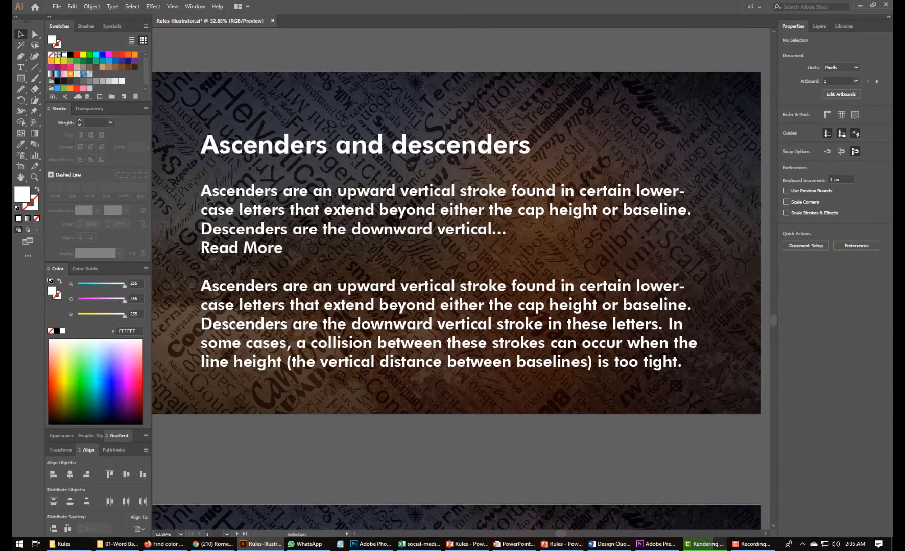
pyautogui.click(410, 238)
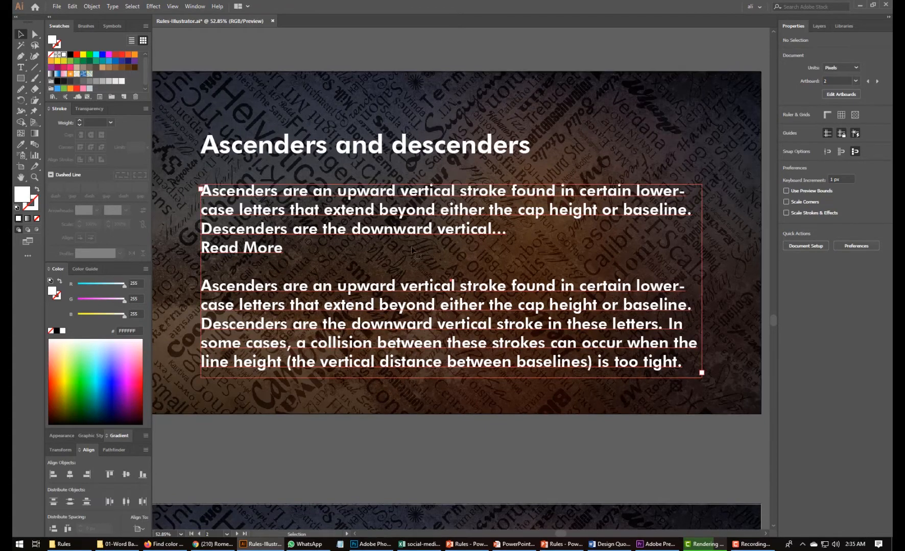
pyautogui.click(378, 152)
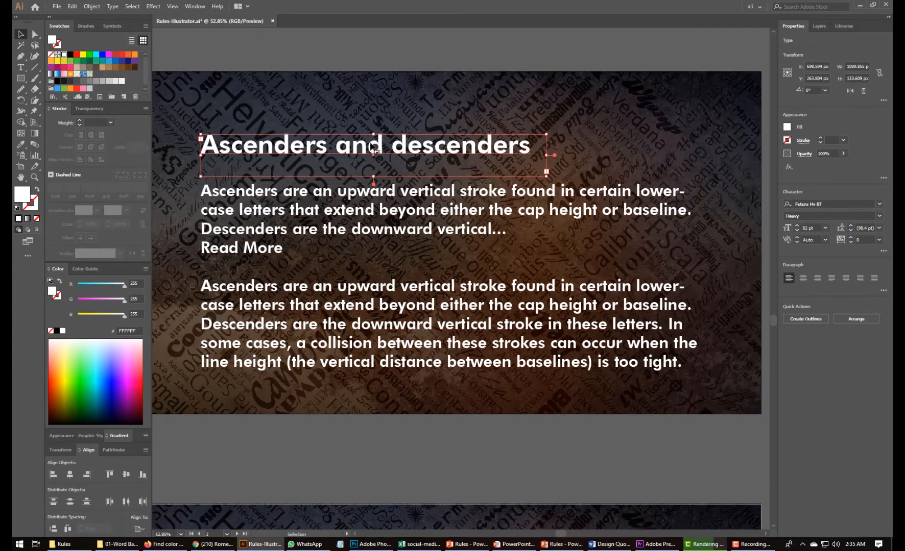
pyautogui.click(309, 235)
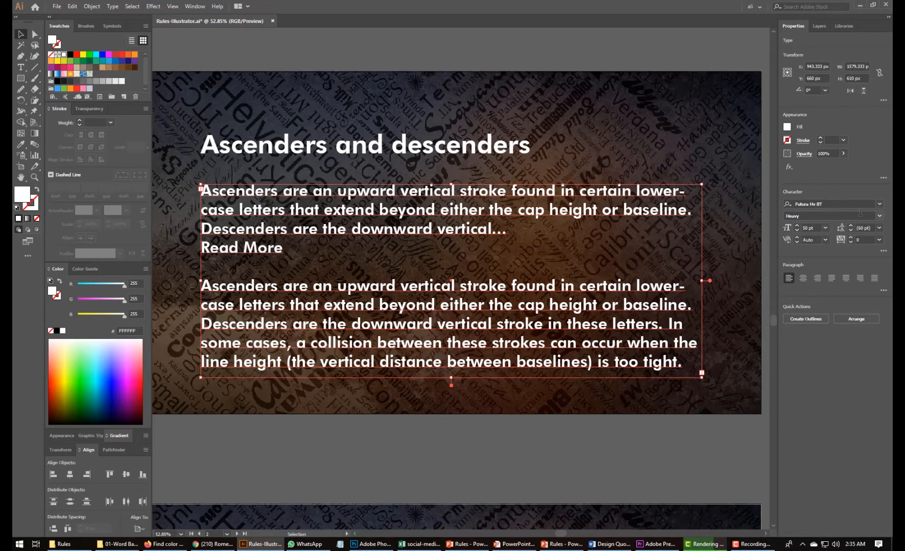
pyautogui.click(877, 217)
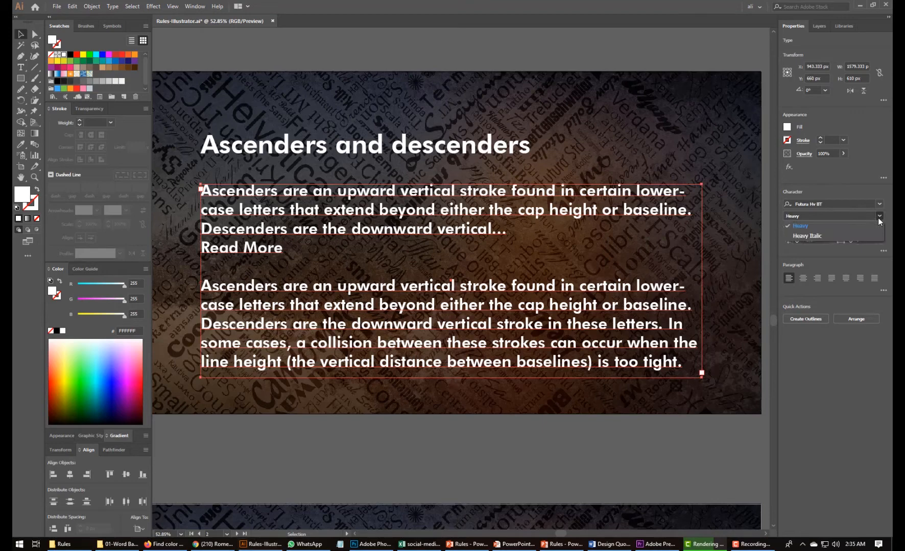
pyautogui.click(842, 207)
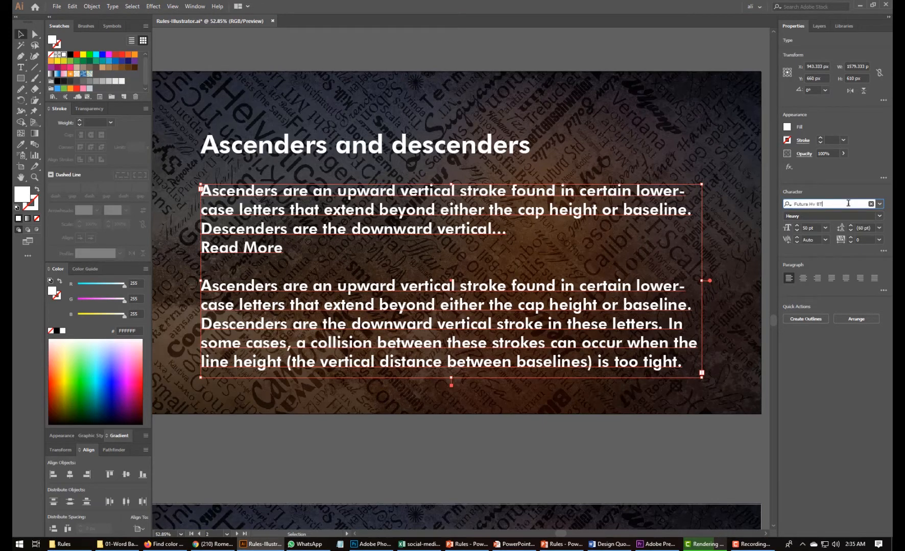
pyautogui.press('BackSpace')
pyautogui.press('BackSpace')
pyautogui.press('BackSpace')
pyautogui.press('BackSpace')
pyautogui.press('BackSpace')
pyautogui.press('BackSpace')
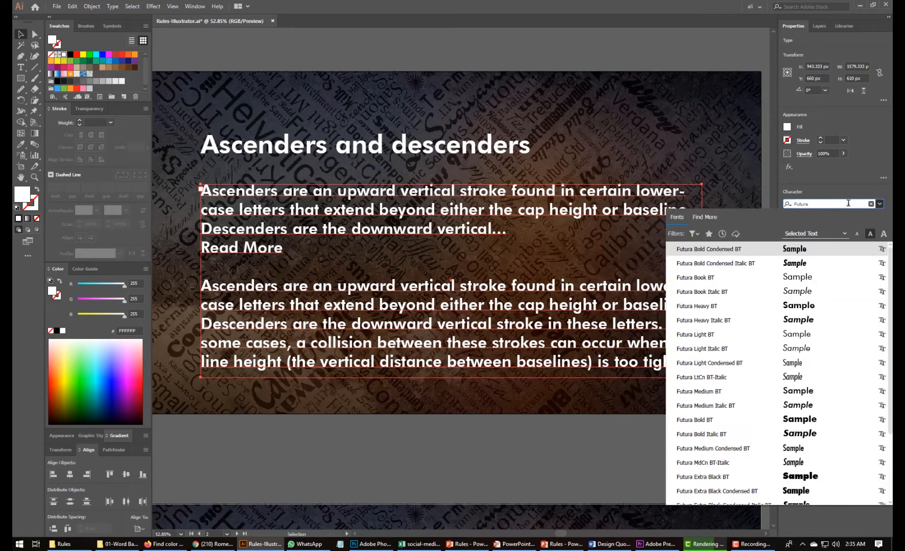
pyautogui.press('Down')
pyautogui.press('Down')
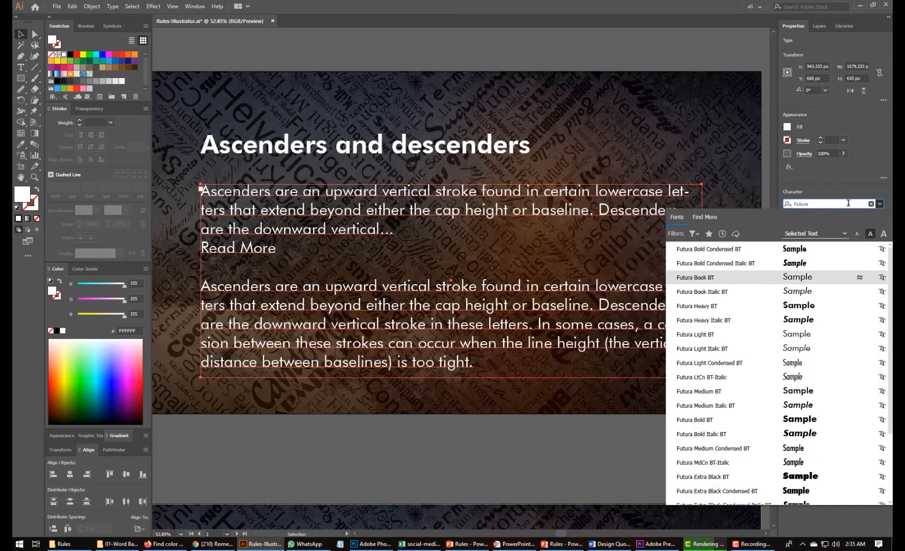
pyautogui.press('Return')
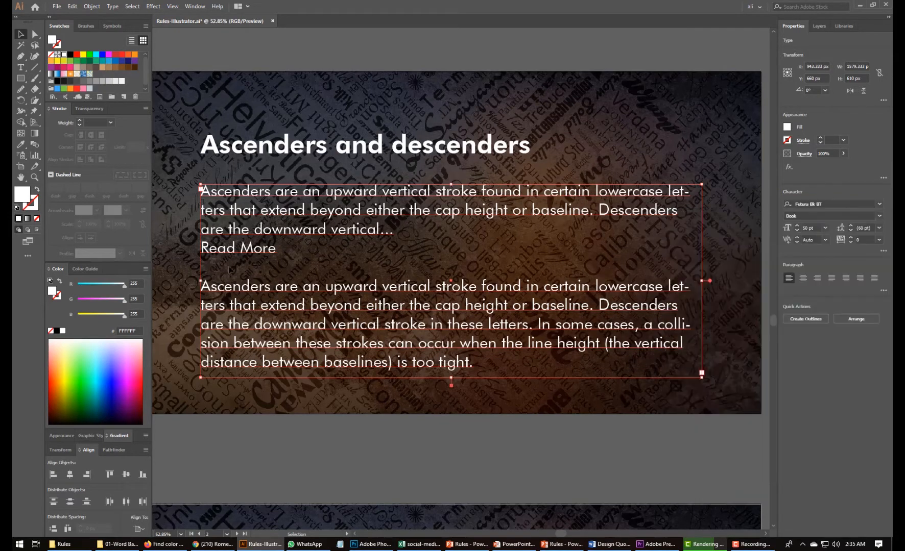
# Delete the "Read More" line and the extra trailing dots from the end of the first paragraph
pyautogui.doubleClick(278, 254)
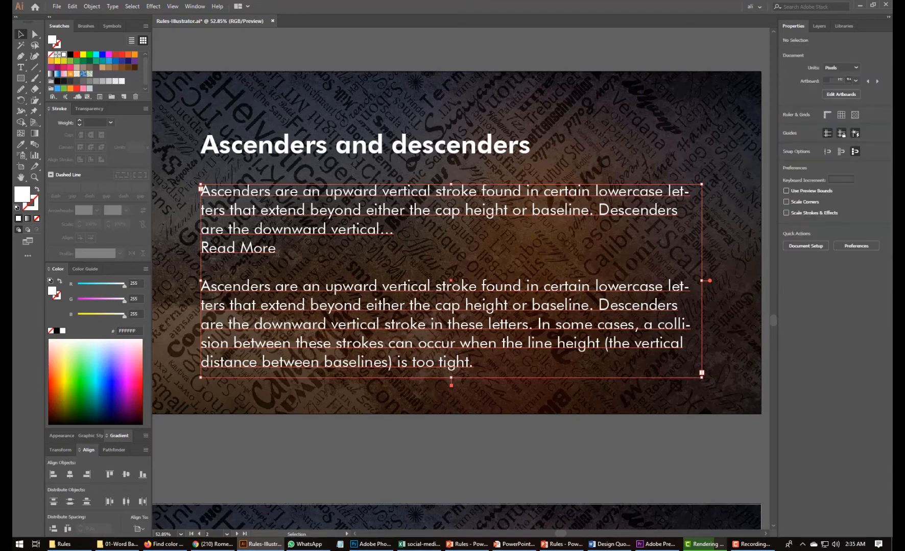
pyautogui.moveTo(277, 254); pyautogui.dragTo(385, 230)
pyautogui.press('BackSpace')
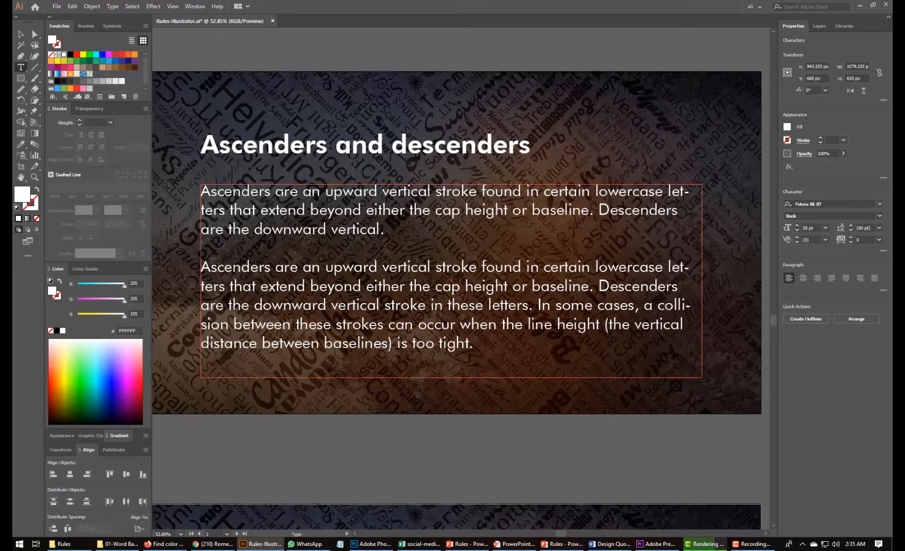
# Set the word "Ascenders" at the start of the first paragraph in Futura Heavy BT
pyautogui.moveTo(270, 191); pyautogui.dragTo(200, 192)
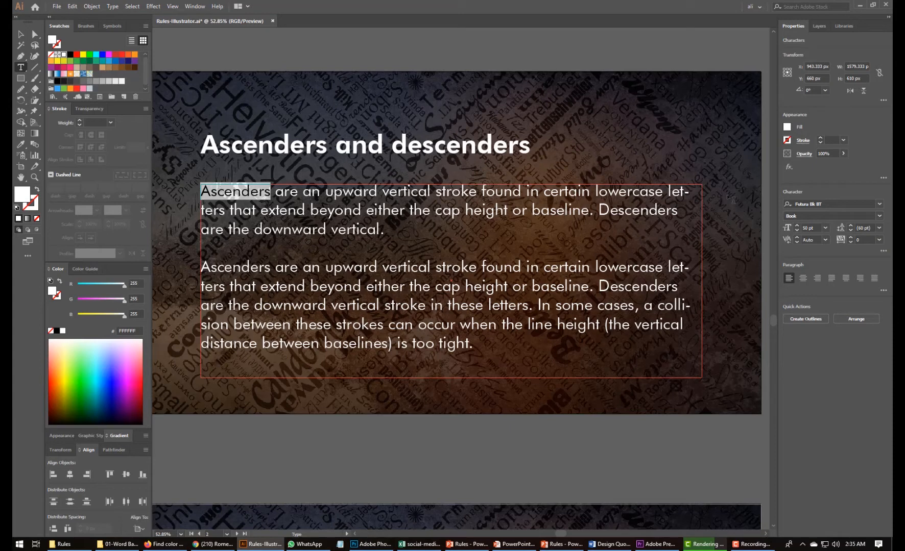
pyautogui.click(824, 204)
pyautogui.moveTo(824, 204); pyautogui.dragTo(811, 205)
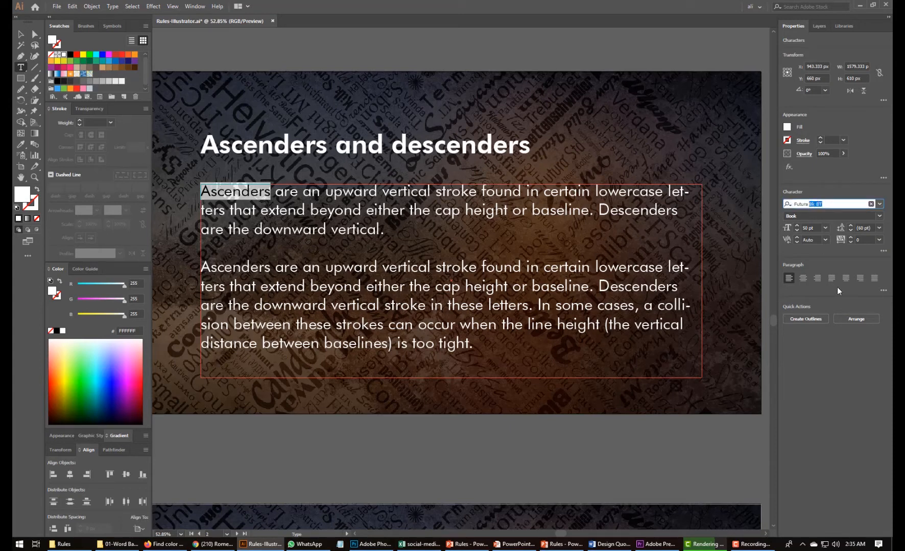
pyautogui.press('BackSpace')
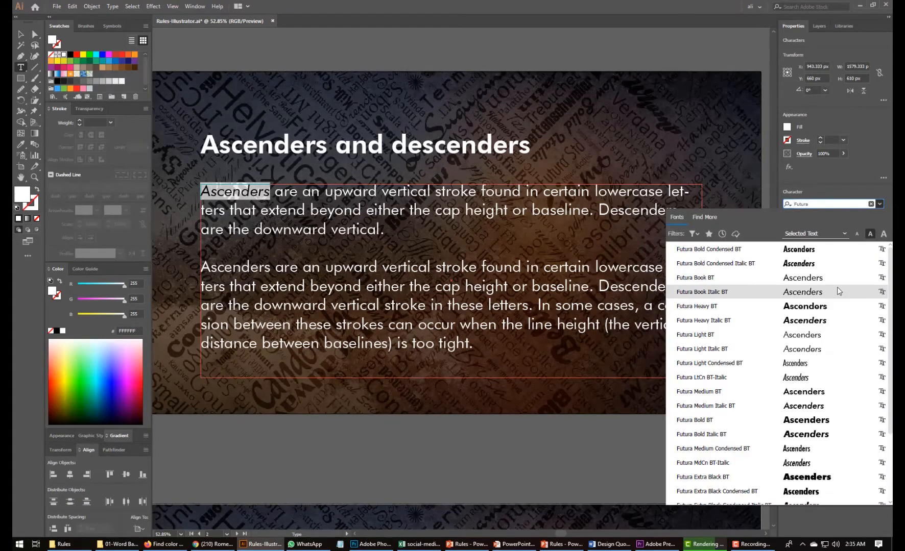
pyautogui.click(827, 306)
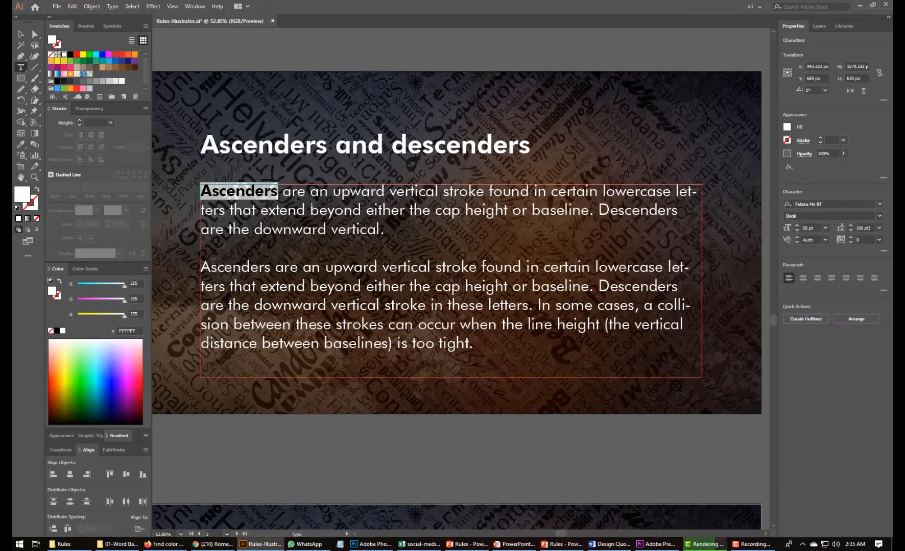
pyautogui.click(255, 190)
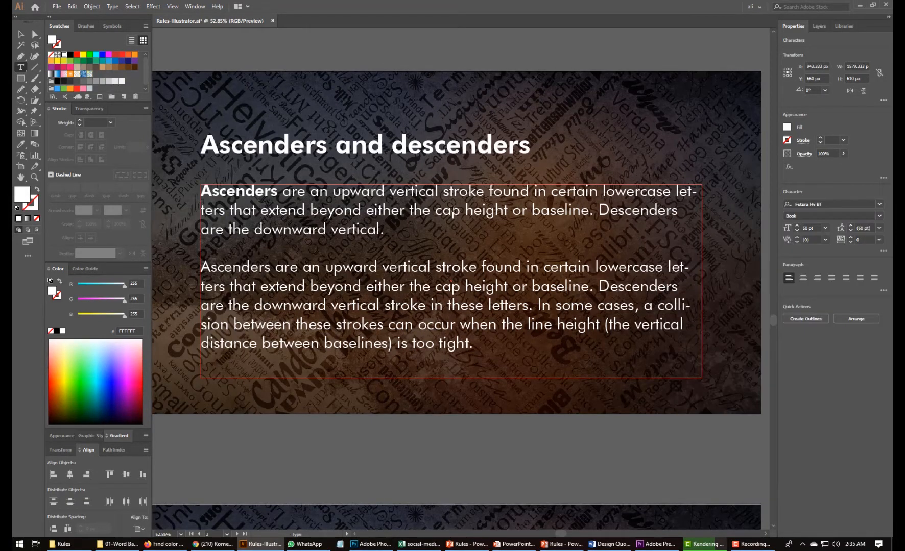
# Copy the heavy style of "Ascenders" onto the word "Descenders" in the first paragraph with the Eyedropper tool
pyautogui.moveTo(598, 211); pyautogui.dragTo(679, 211)
pyautogui.click(21, 144)
pyautogui.click(241, 188)
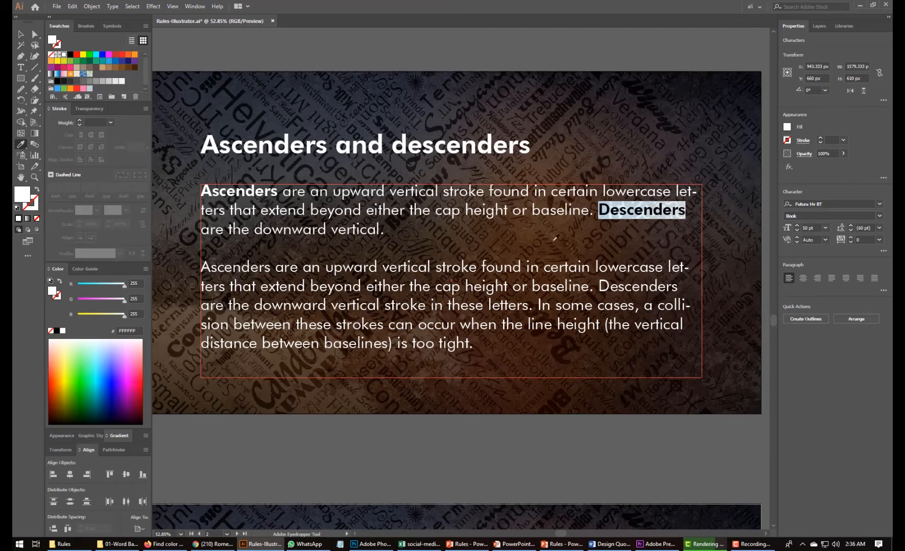
# Copy the heavy style of the first paragraph's "Ascenders" onto "Ascenders" in the second paragraph with the Eyedropper tool
pyautogui.click(20, 69)
pyautogui.moveTo(278, 266); pyautogui.dragTo(201, 266)
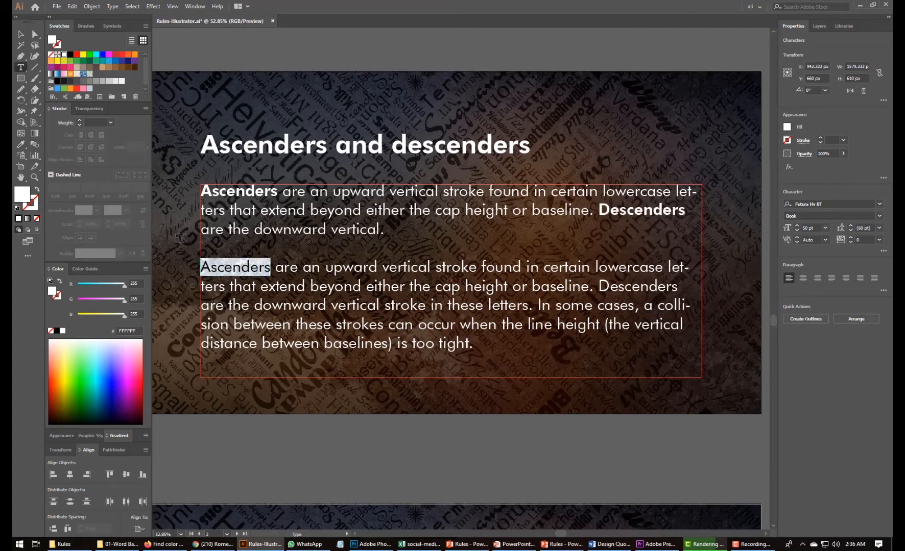
pyautogui.press('i')
pyautogui.click(239, 191)
# Copy the same heavy style onto the word "Descenders" in the second paragraph with the Eyedropper tool, and deselect the text
pyautogui.press('t')
pyautogui.moveTo(599, 286); pyautogui.dragTo(679, 285)
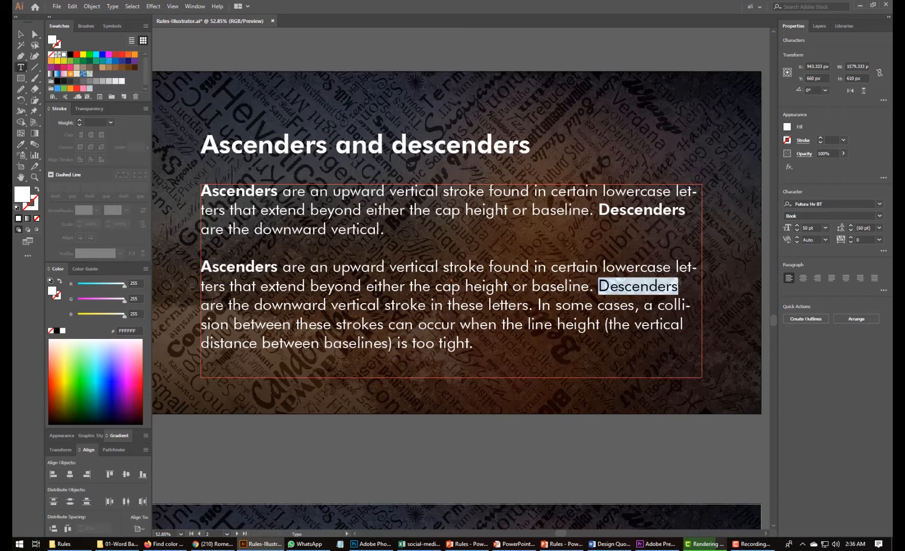
pyautogui.click(21, 146)
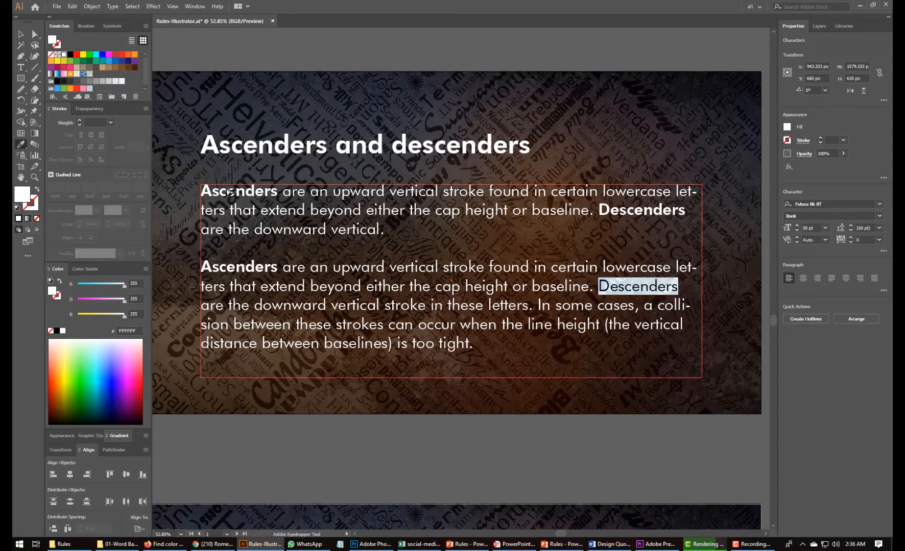
pyautogui.click(228, 193)
pyautogui.click(23, 34)
pyautogui.click(430, 468)
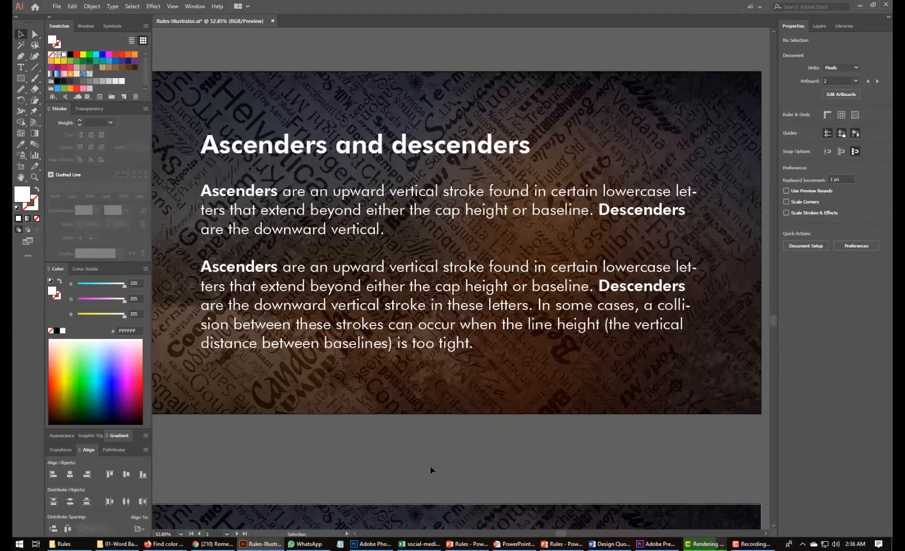
# Change the word "Ascenders" at the start of the first paragraph to the Heavy Italic style, and deselect the text
pyautogui.doubleClick(276, 192)
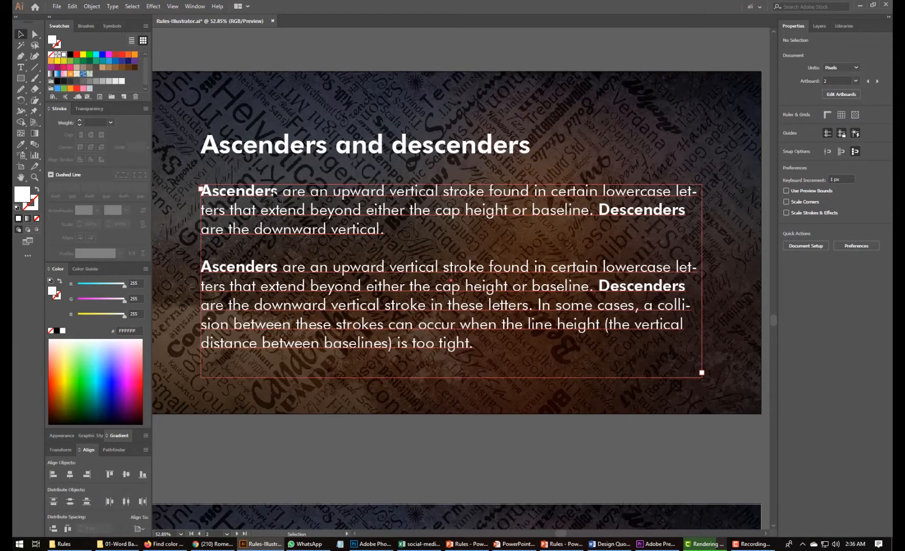
pyautogui.moveTo(279, 191); pyautogui.dragTo(201, 192)
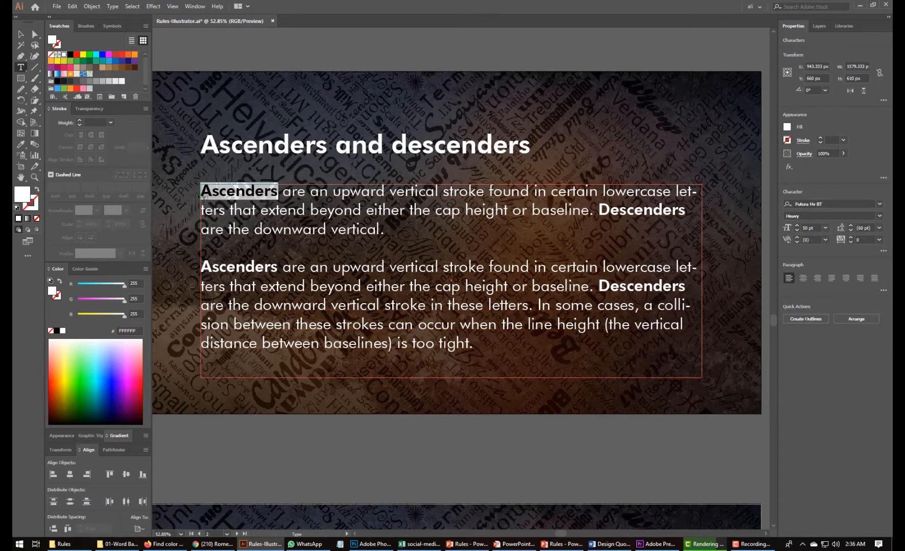
pyautogui.click(880, 216)
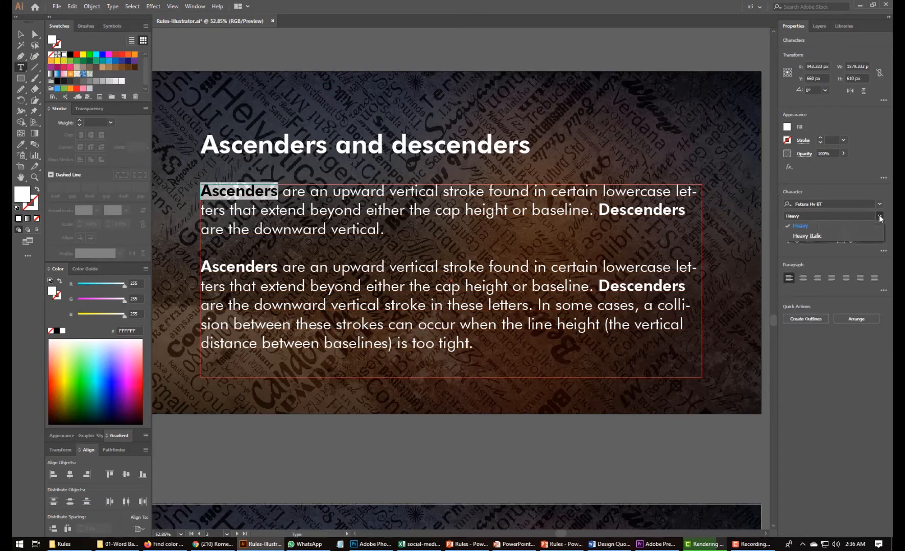
pyautogui.click(838, 230)
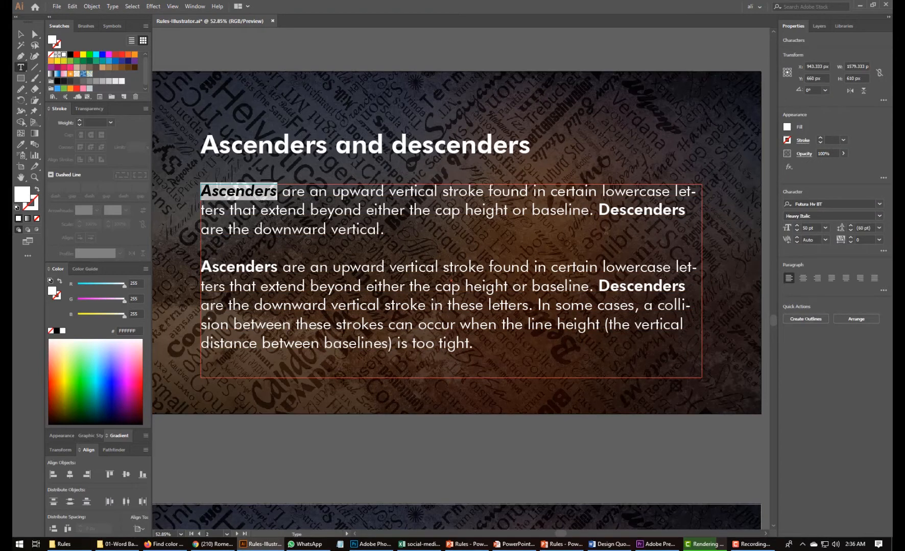
pyautogui.moveTo(598, 210); pyautogui.dragTo(684, 211)
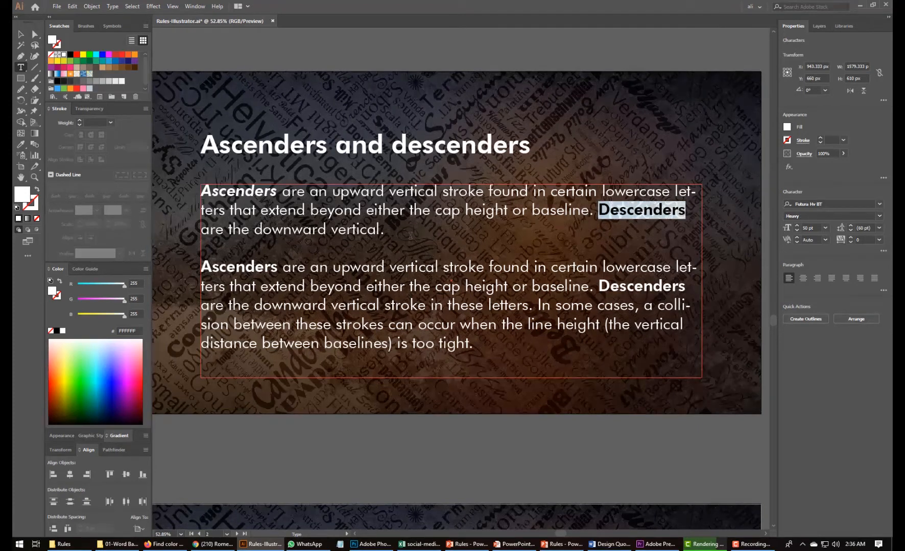
pyautogui.click(21, 34)
pyautogui.click(260, 360)
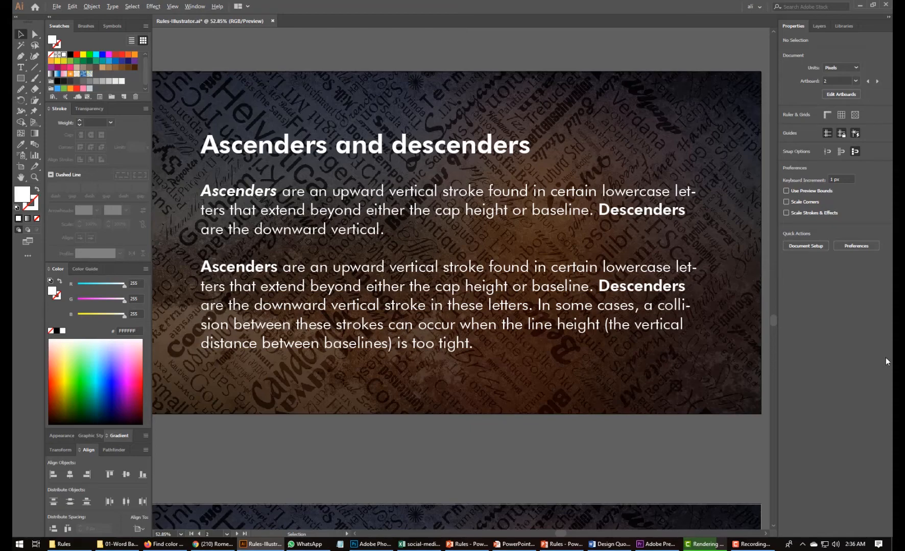
# Switch to the PowerPoint slideshow, advance to the "Font Family Repetition" slide, and return to Illustrator
pyautogui.hotkey('alt', 'Tab')
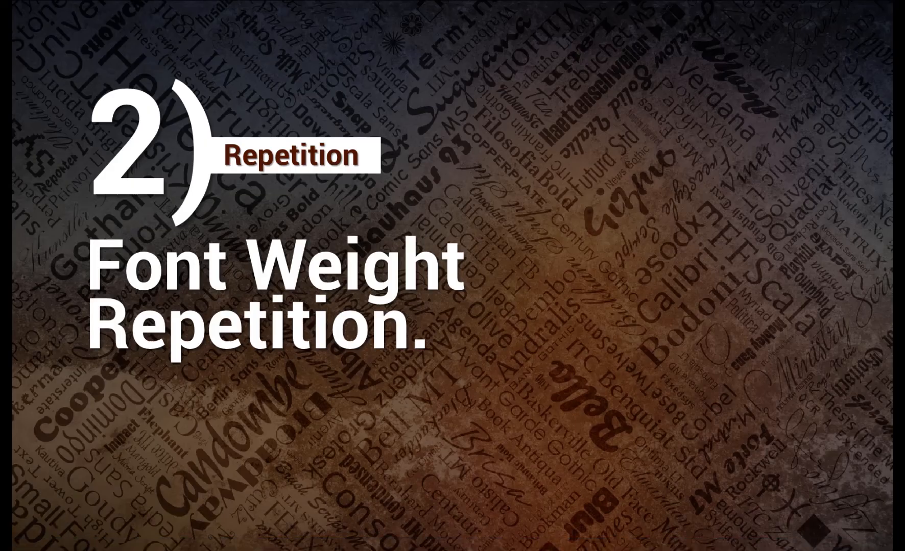
pyautogui.press('Right')
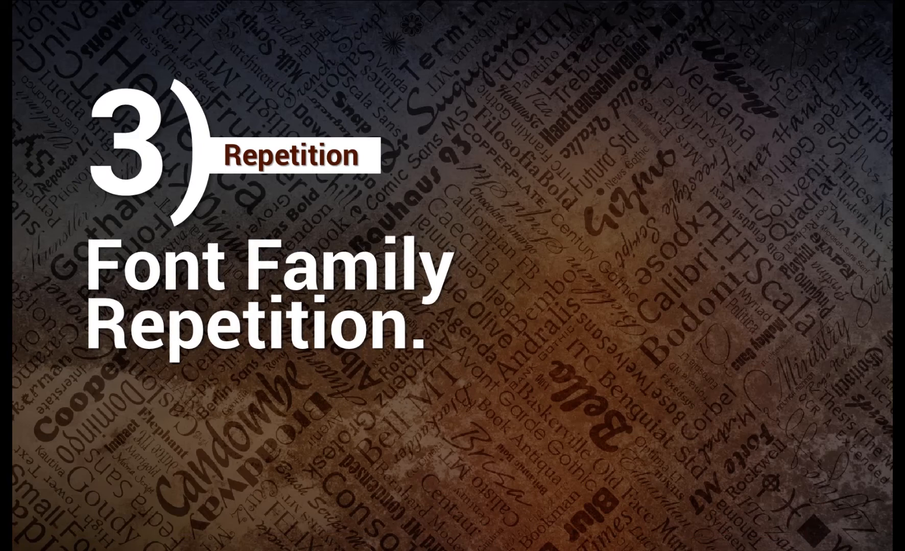
pyautogui.hotkey('alt', 'Tab')
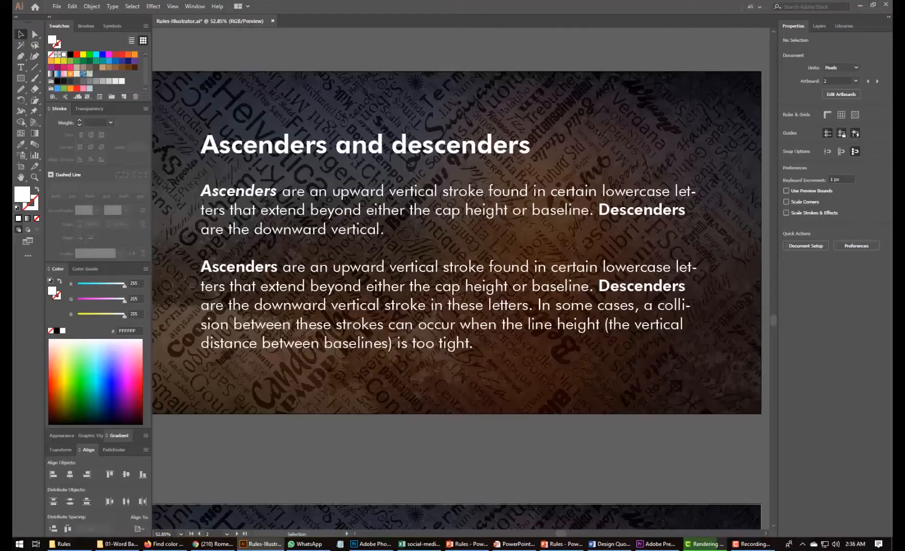
# Change the font of the "Typeface" heading on the Type Properties artboard to Comic Sans MS
pyautogui.scroll(8, 398, 347)
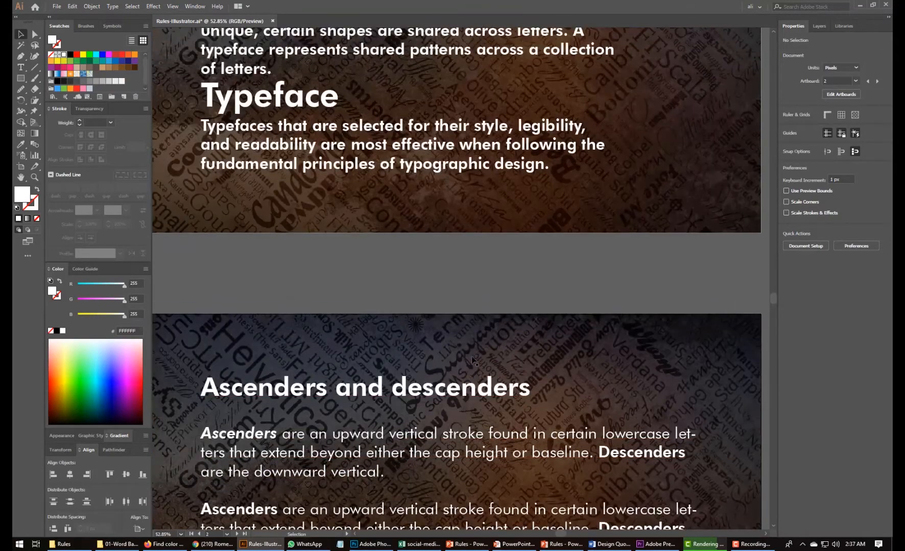
pyautogui.scroll(5, 397, 344)
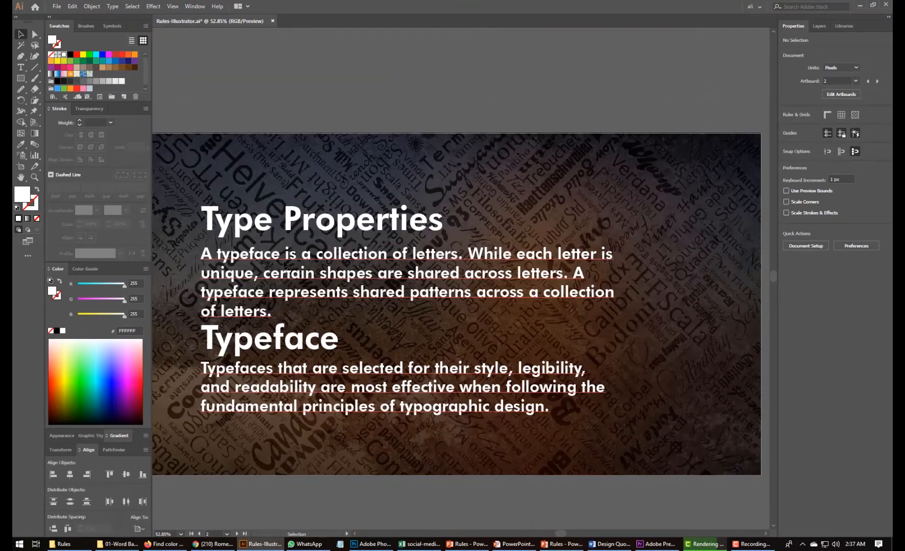
pyautogui.hotkey('ctrl', 'a')
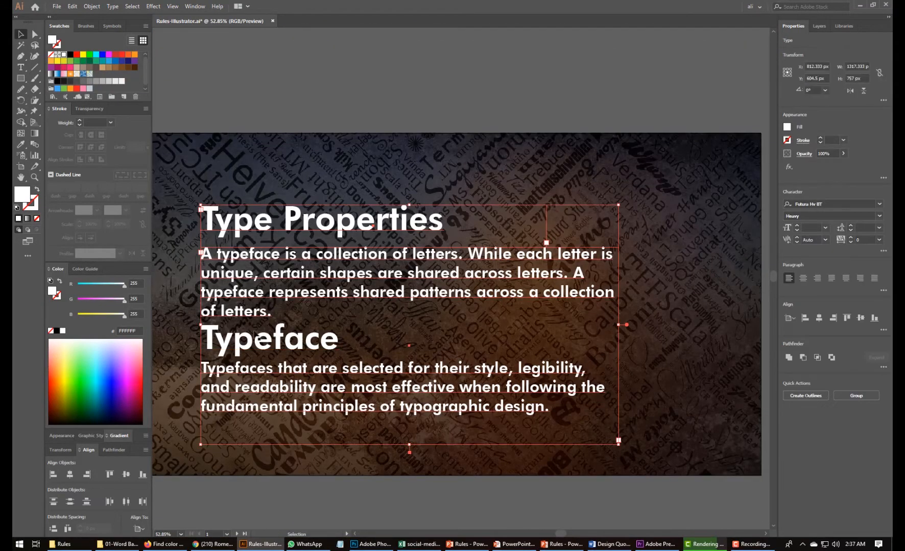
pyautogui.click(234, 354)
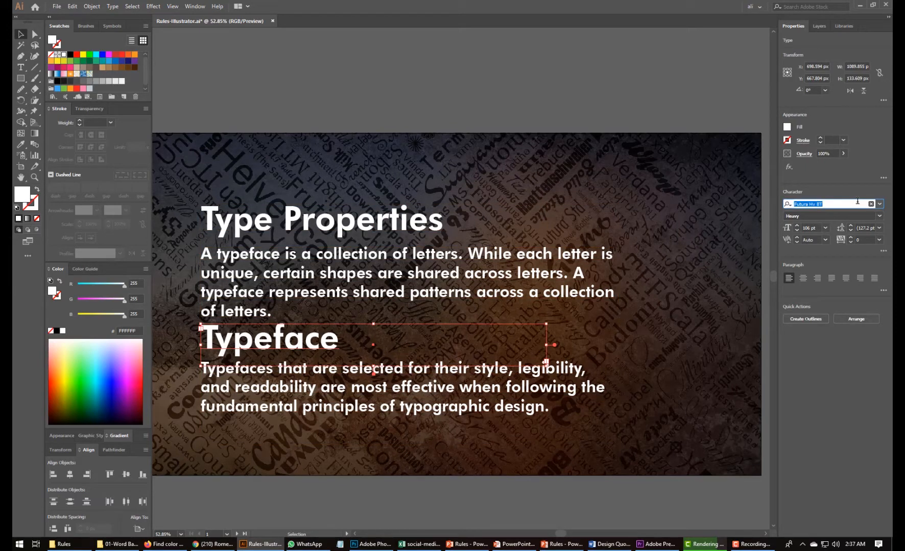
pyautogui.write('comic')
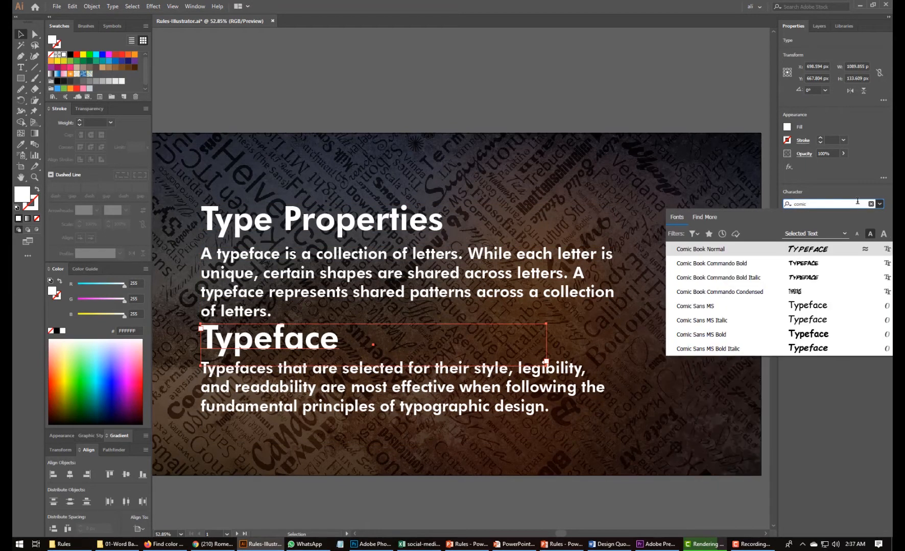
pyautogui.press('Down')
pyautogui.press('Down')
pyautogui.press('Down')
pyautogui.press('Down')
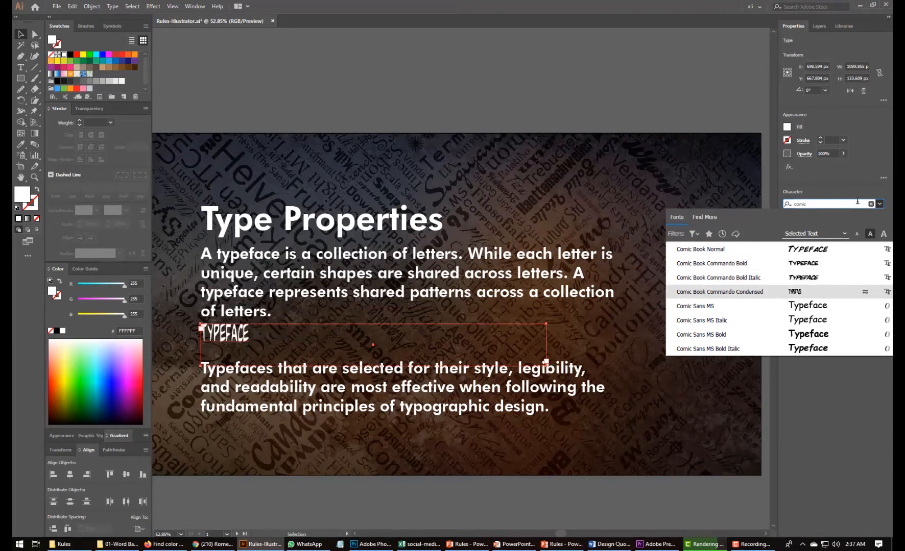
pyautogui.press('Return')
# Set the "Type Properties" heading in Rockwell Italic and move it about 23 px down, closer to its paragraph
pyautogui.click(386, 224)
pyautogui.click(847, 203)
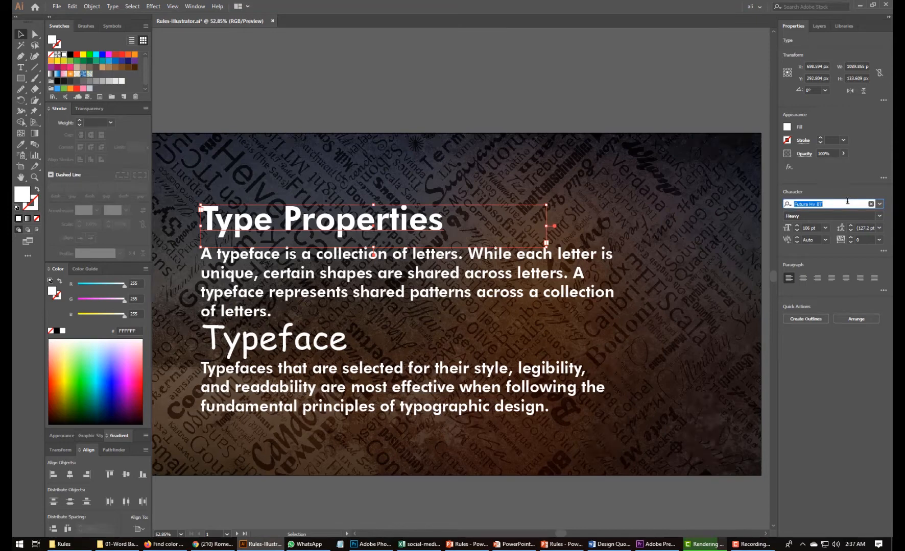
pyautogui.write('Rockwell')
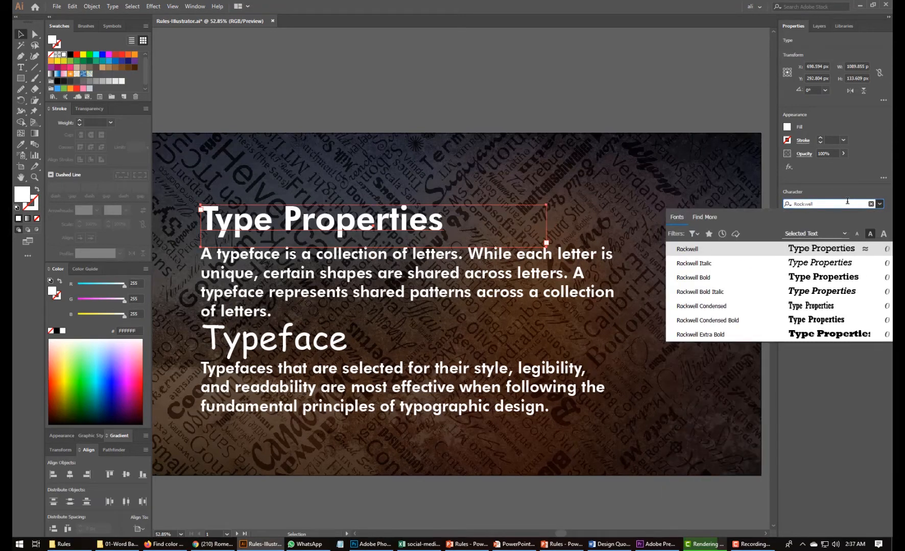
pyautogui.press('Down')
pyautogui.press('Up')
pyautogui.press('Down')
pyautogui.press('Down')
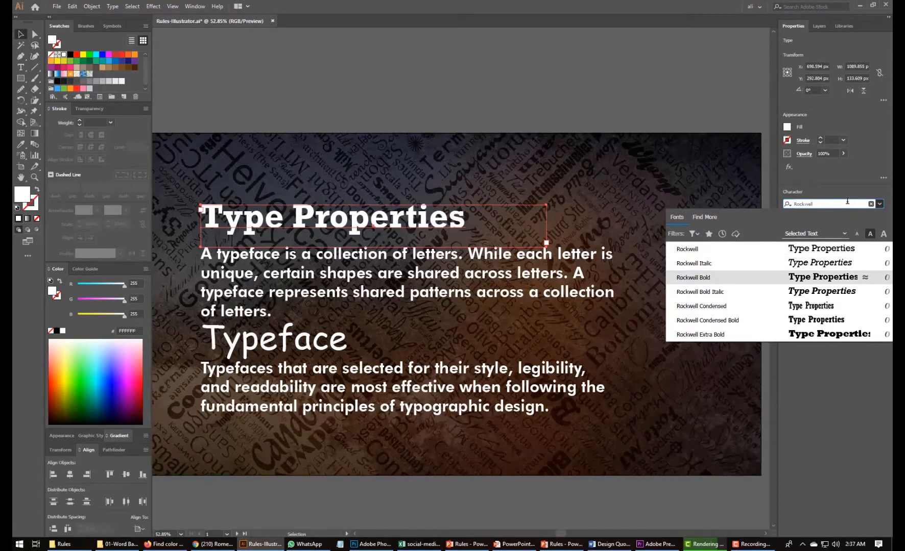
pyautogui.press('Up')
pyautogui.press('Return')
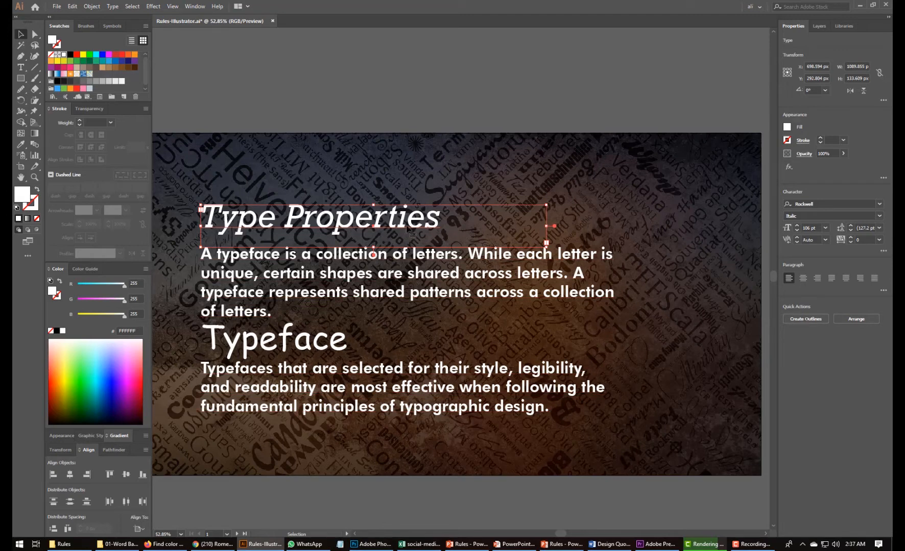
pyautogui.moveTo(412, 234); pyautogui.dragTo(411, 241)
pyautogui.click(292, 239)
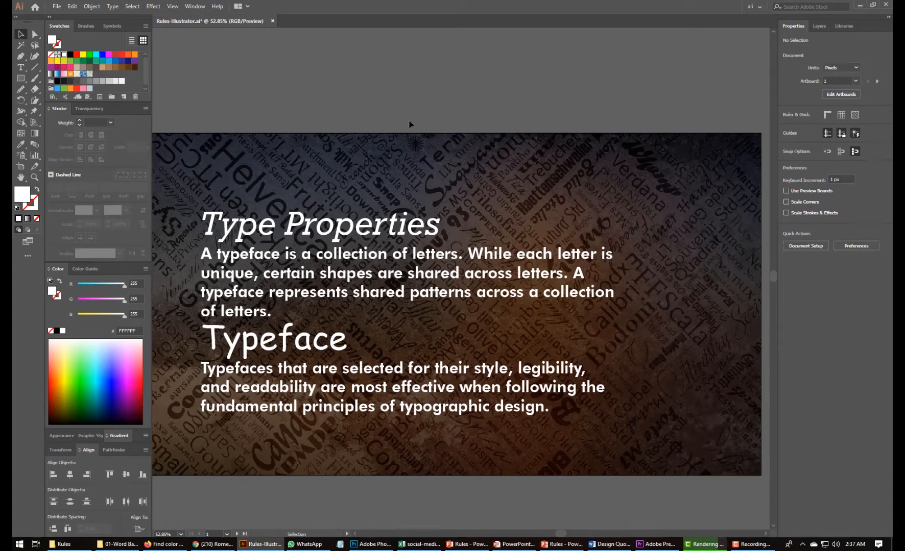
# Try shifting the "Type Properties" heading and the body text to scattered positions on the artboard, and undo the moves
pyautogui.moveTo(342, 224); pyautogui.dragTo(467, 149)
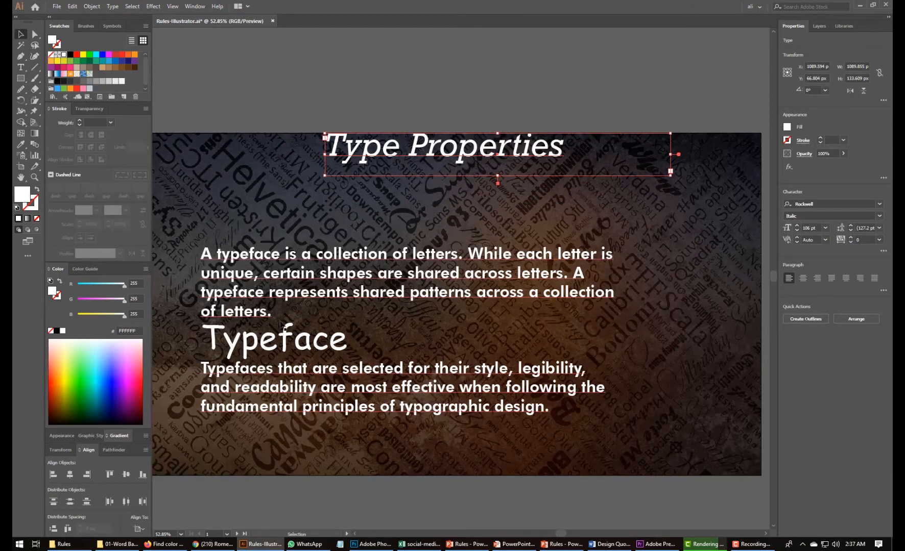
pyautogui.moveTo(285, 346); pyautogui.dragTo(378, 340)
pyautogui.moveTo(277, 350); pyautogui.dragTo(256, 332)
pyautogui.hotkey('ctrl', 'z')
pyautogui.hotkey('ctrl', 'z')
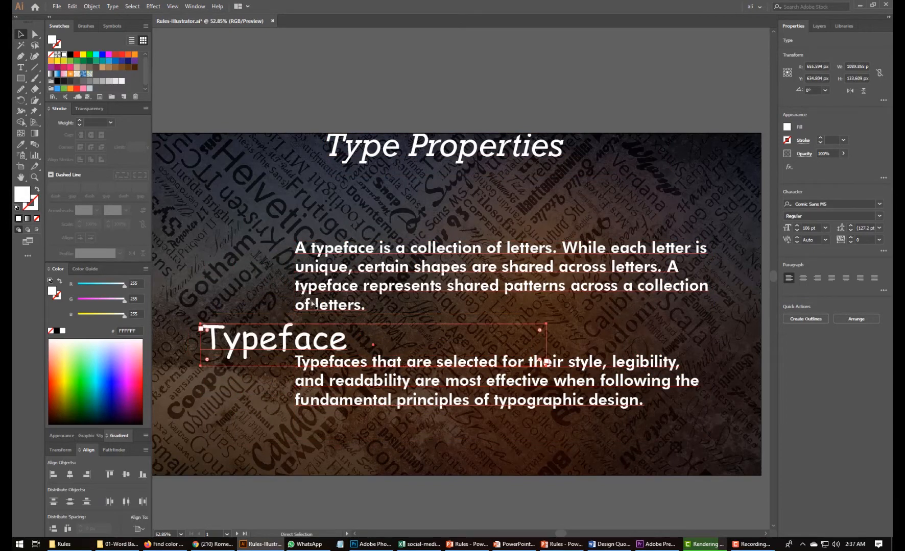
pyautogui.hotkey('ctrl', 'z')
pyautogui.click(630, 260)
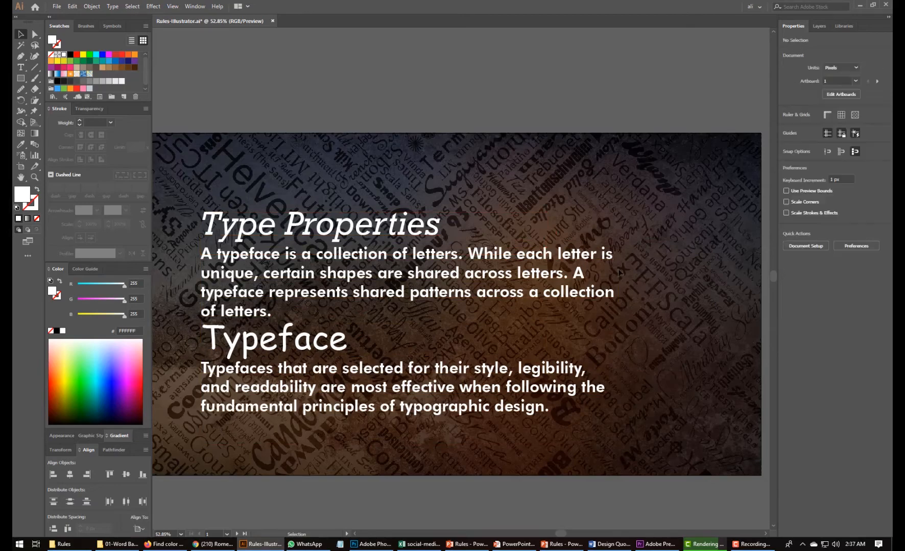
# Switch to the PowerPoint slideshow, advance to the first Contrast slide, "Sizing", and return to Illustrator
pyautogui.hotkey('alt', 'Tab')
pyautogui.click(364, 245)
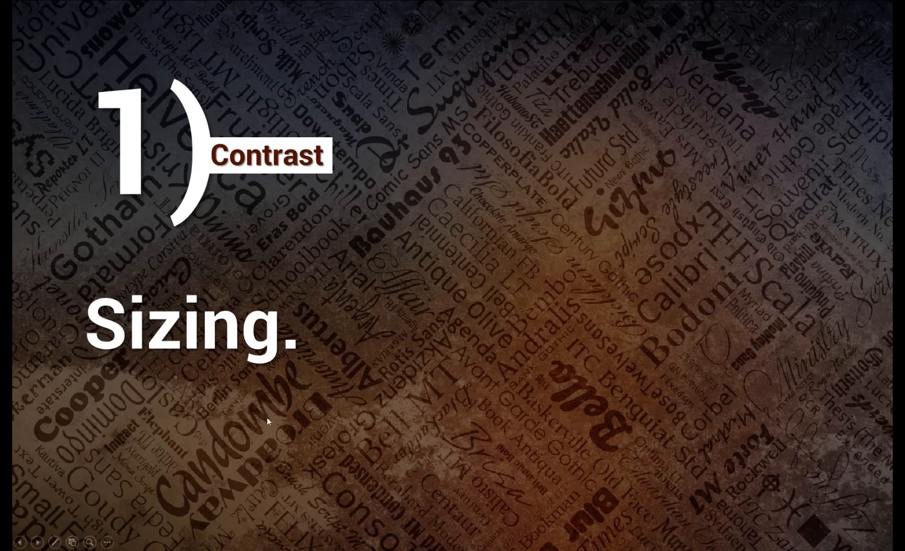
pyautogui.hotkey('alt', 'Tab')
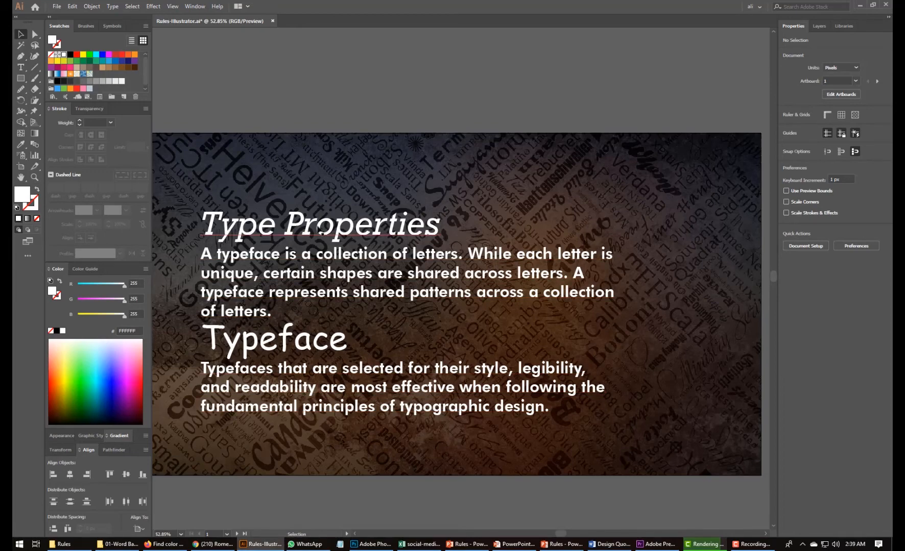
# Delete the "Typeface" heading and leave a single blank line between the two body paragraphs
pyautogui.click(284, 225)
pyautogui.click(306, 74)
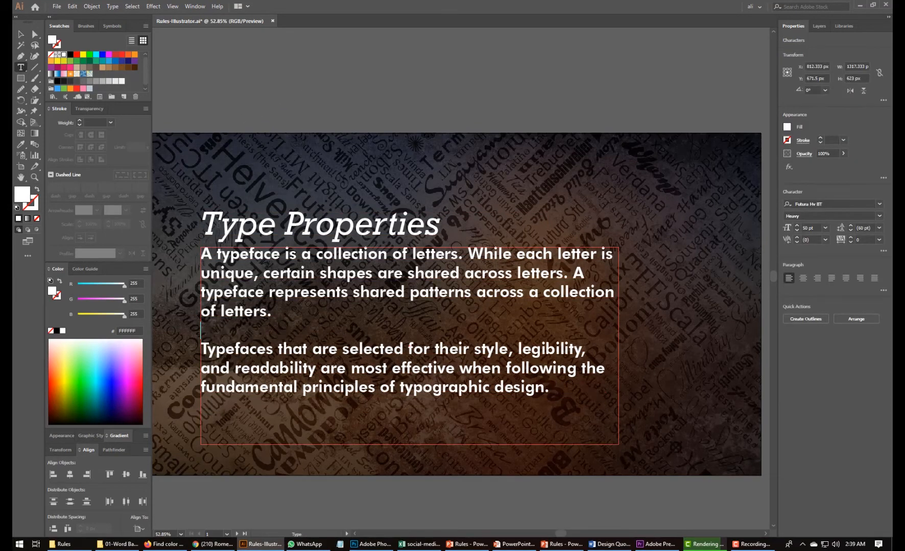
# Change the font of the "Type Properties" heading to Futura Heavy BT
pyautogui.tripleClick(246, 227)
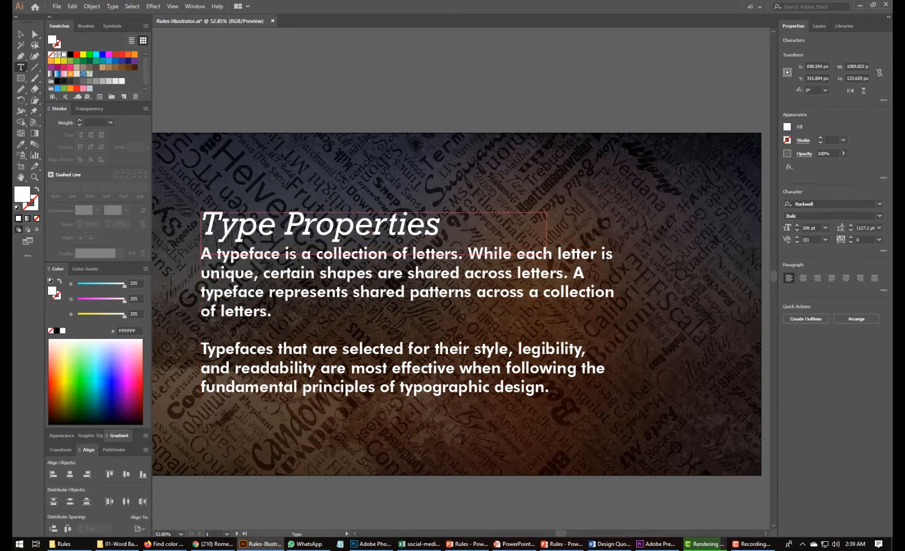
pyautogui.click(863, 204)
pyautogui.write('fu')
pyautogui.press('Down')
pyautogui.press('Down')
pyautogui.press('Down')
pyautogui.press('Down')
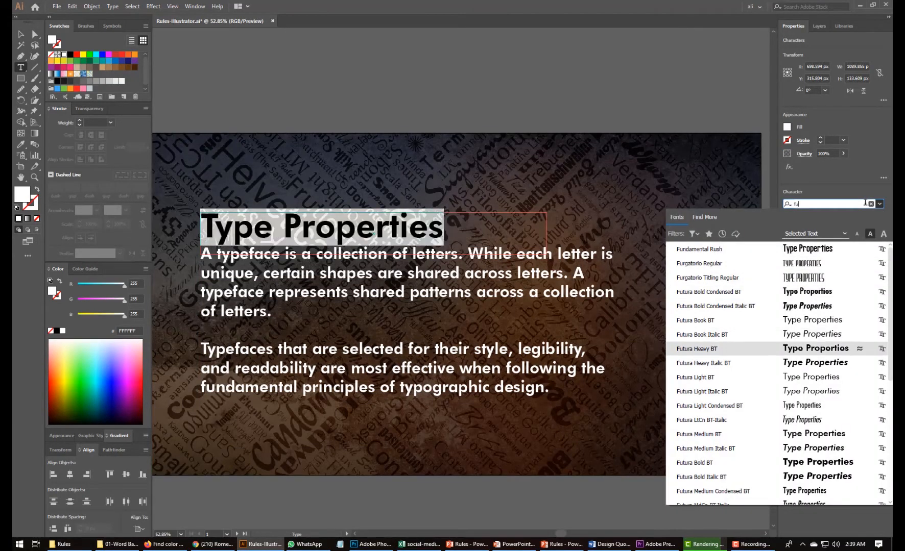
pyautogui.press('Return')
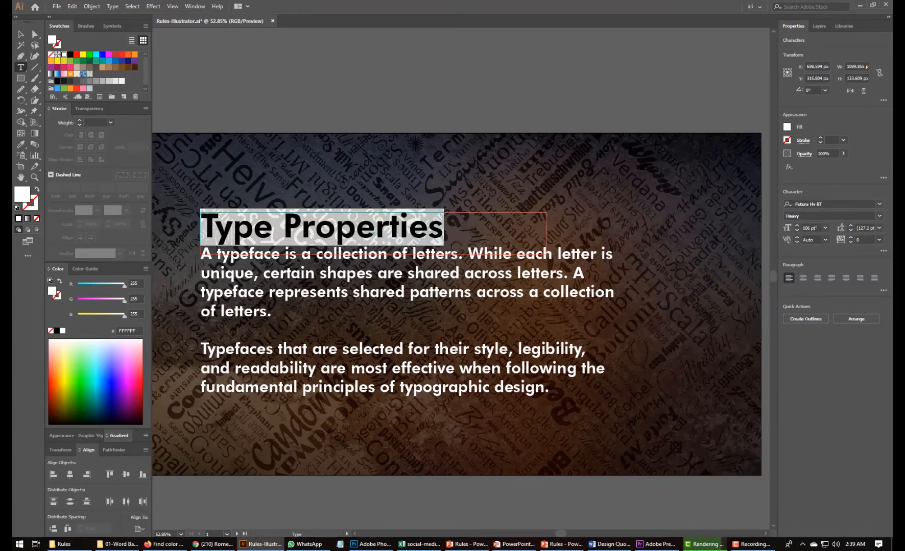
# Set the font size of the "Type Properties" heading to 100 pt and deselect it
pyautogui.click(809, 227)
pyautogui.write('100')
pyautogui.press('Return')
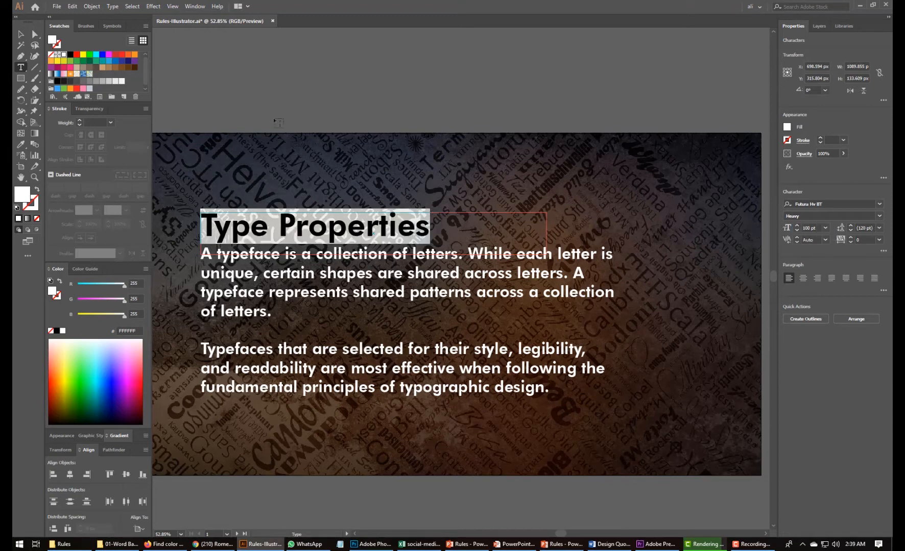
pyautogui.click(21, 34)
pyautogui.click(302, 72)
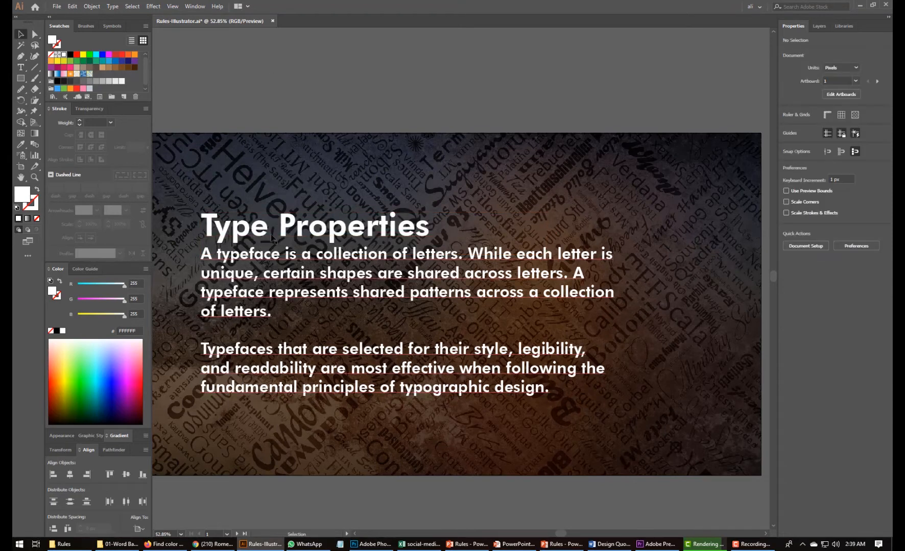
# Move the "Type Properties" heading up about 23 px and shorten the body text frame to about 520 px high
pyautogui.moveTo(300, 227); pyautogui.dragTo(301, 221)
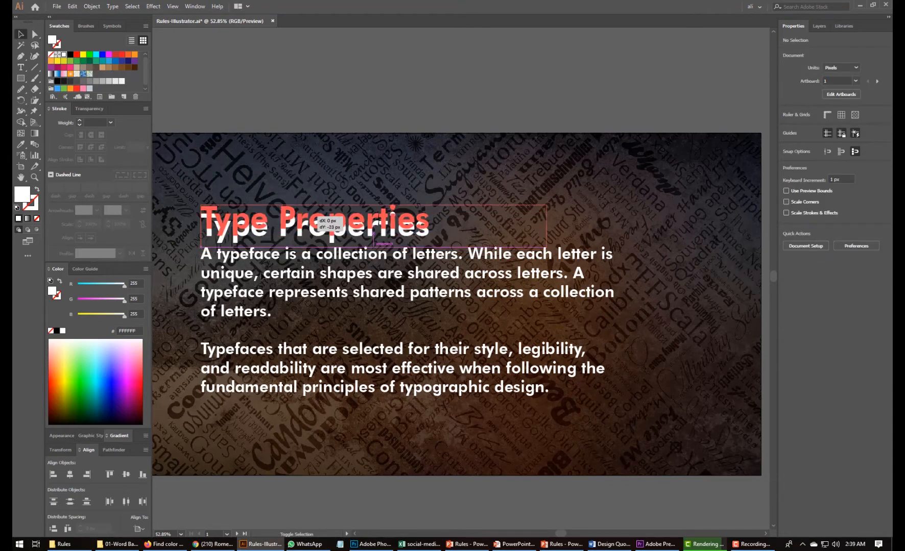
pyautogui.click(263, 280)
pyautogui.moveTo(409, 448); pyautogui.dragTo(409, 416)
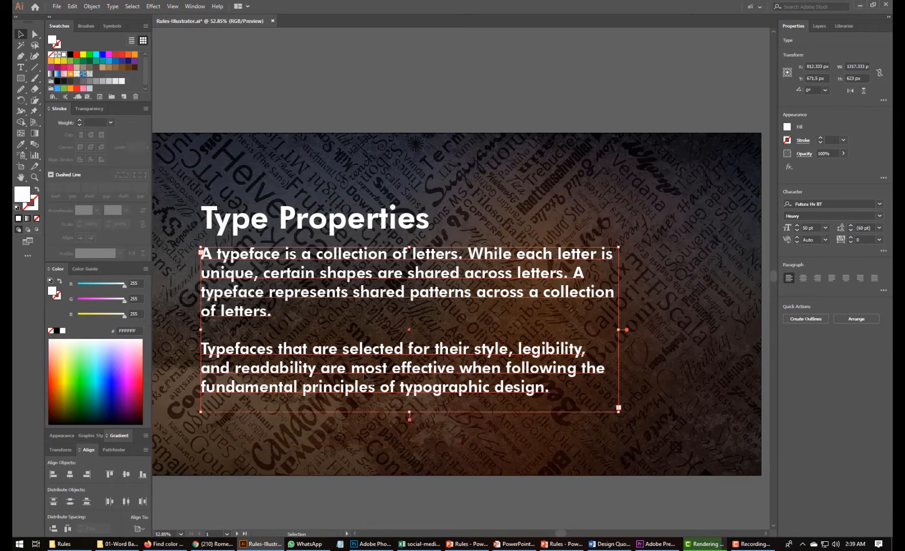
# Change the font of the body text below "Type Properties" to Futura Light BT
pyautogui.click(312, 232)
pyautogui.click(421, 318)
pyautogui.click(370, 225)
pyautogui.click(371, 275)
pyautogui.hotkey('ctrl', 'space')
pyautogui.moveTo(206, 171); pyautogui.dragTo(559, 336)
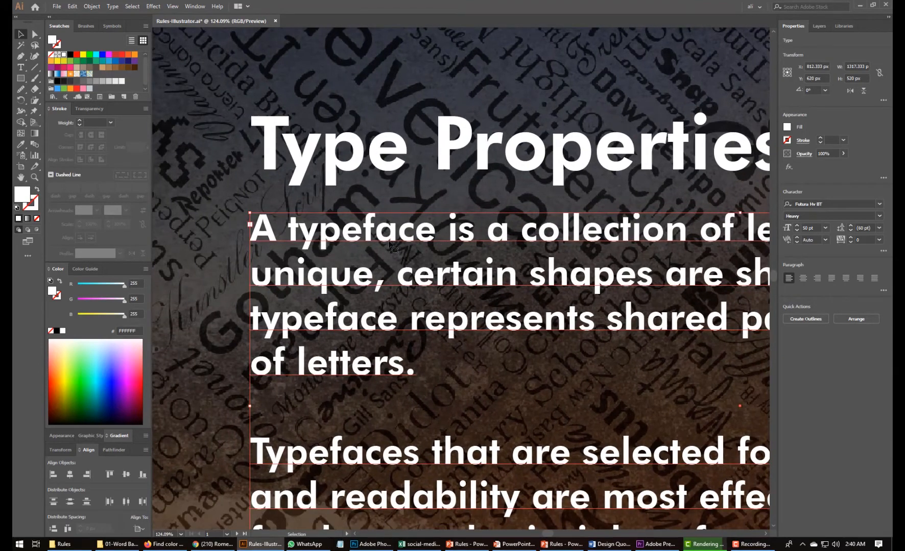
pyautogui.click(864, 204)
pyautogui.press('BackSpace')
pyautogui.press('BackSpace')
pyautogui.press('BackSpace')
pyautogui.press('BackSpace')
pyautogui.press('BackSpace')
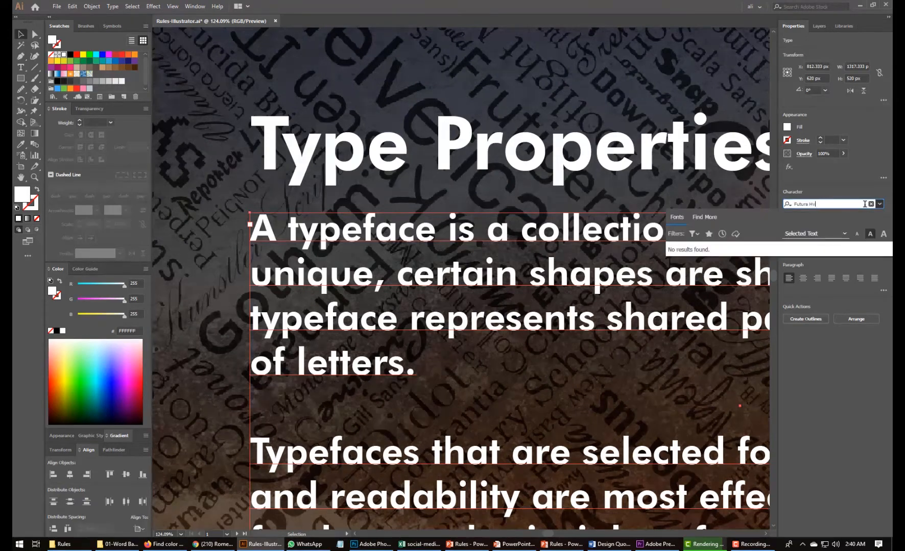
pyautogui.write('ligh')
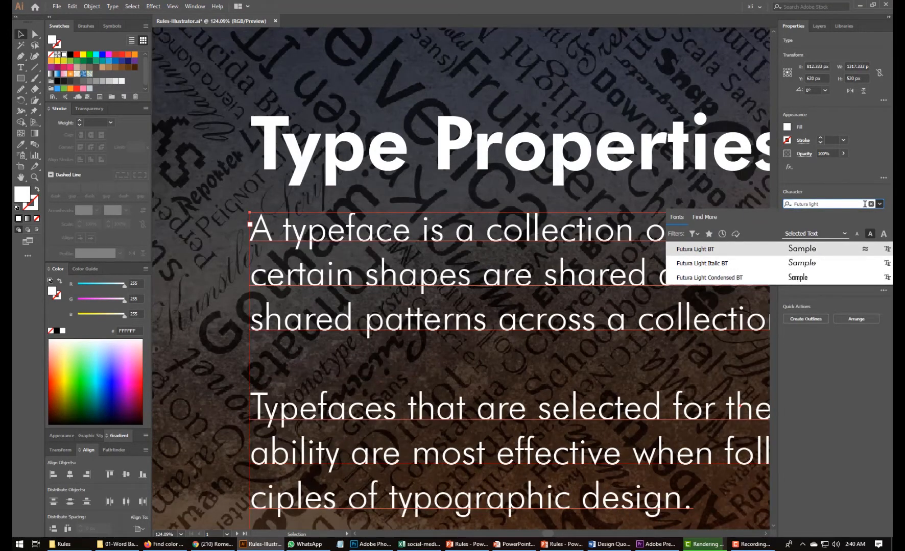
pyautogui.write('t')
pyautogui.press('Return')
pyautogui.hotkey('ctrl', '0')
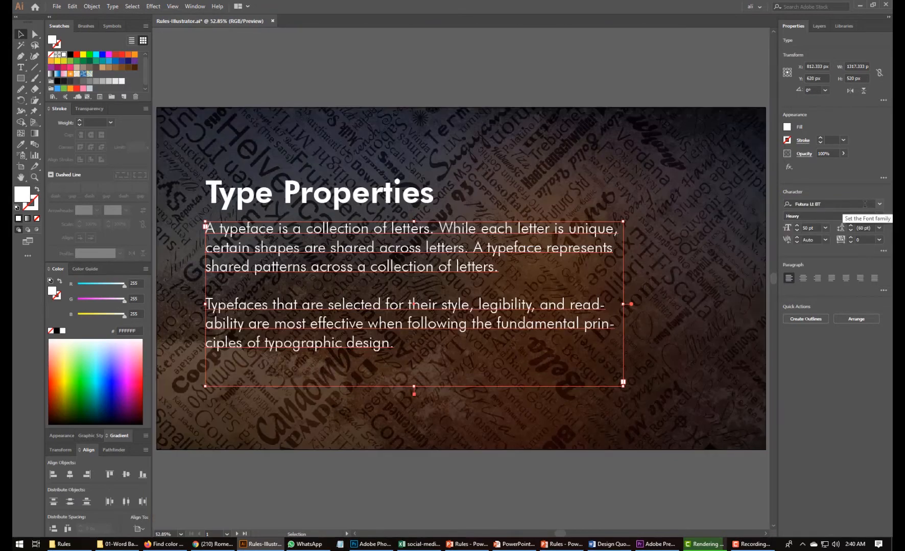
# On the second artboard, copy the word "Ascenders" from the "Ascenders and descenders" heading and delete it there
pyautogui.moveTo(461, 424); pyautogui.dragTo(450, 202)
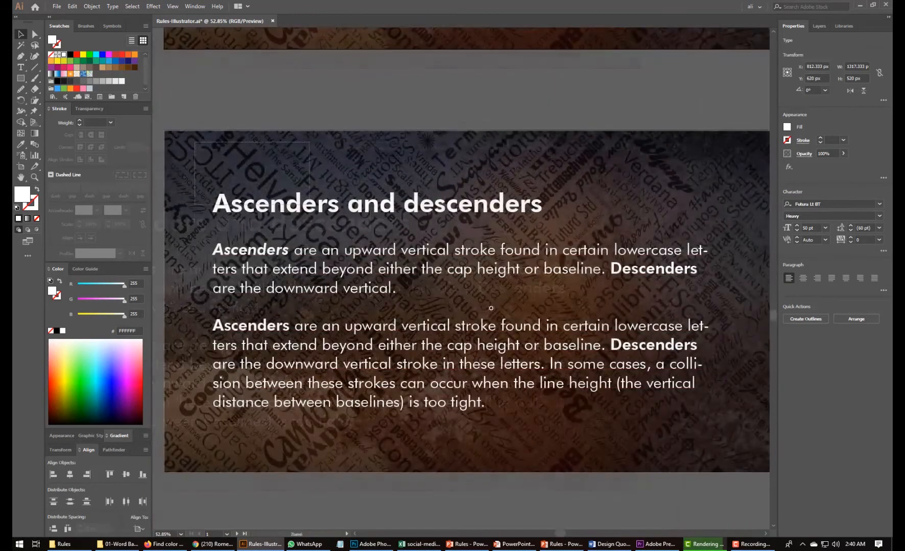
pyautogui.moveTo(305, 212); pyautogui.dragTo(347, 212)
pyautogui.moveTo(634, 354); pyautogui.dragTo(636, 361)
pyautogui.click(291, 217)
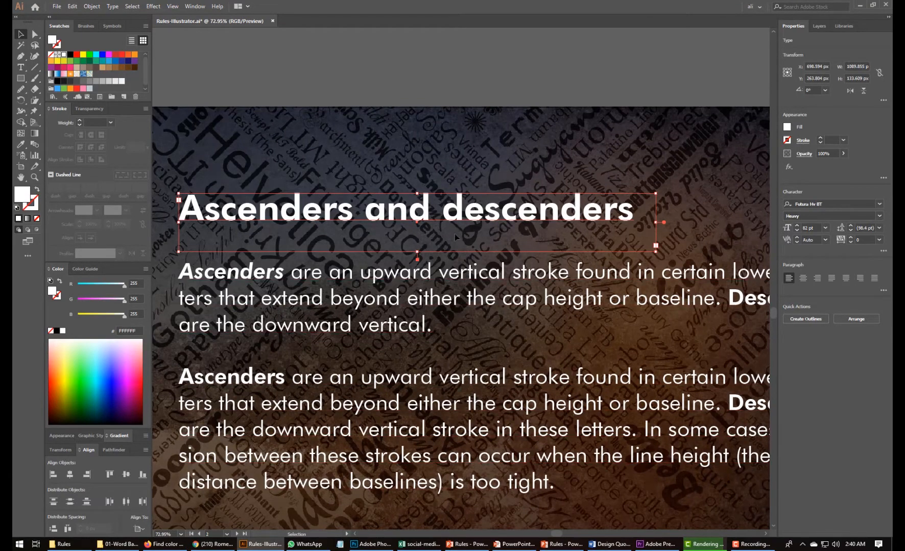
pyautogui.doubleClick(365, 218)
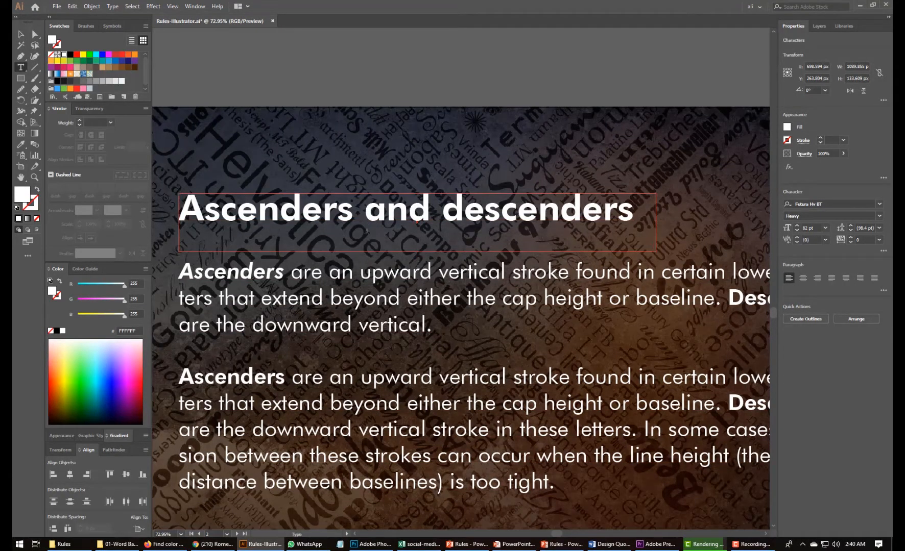
pyautogui.press('BackSpace')
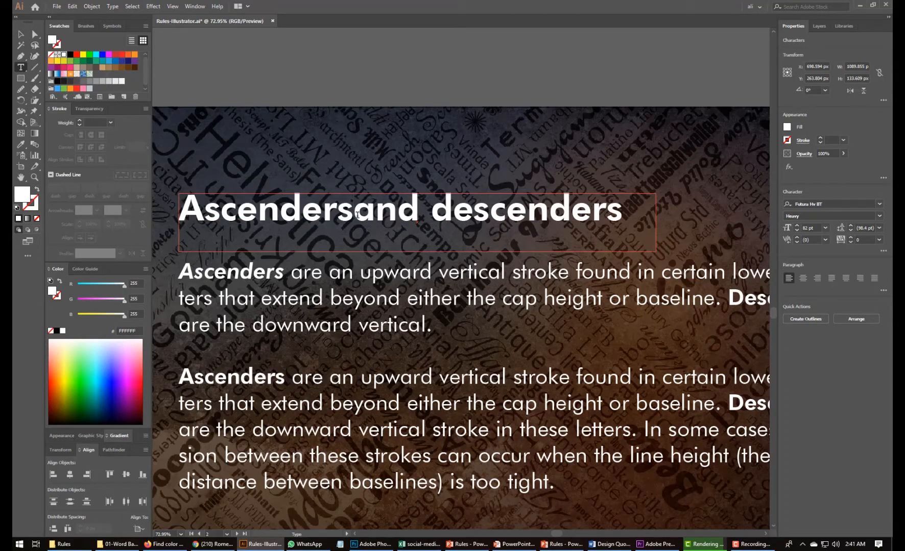
pyautogui.moveTo(354, 219); pyautogui.dragTo(181, 221)
pyautogui.hotkey('ctrl', 'c')
pyautogui.press('Escape')
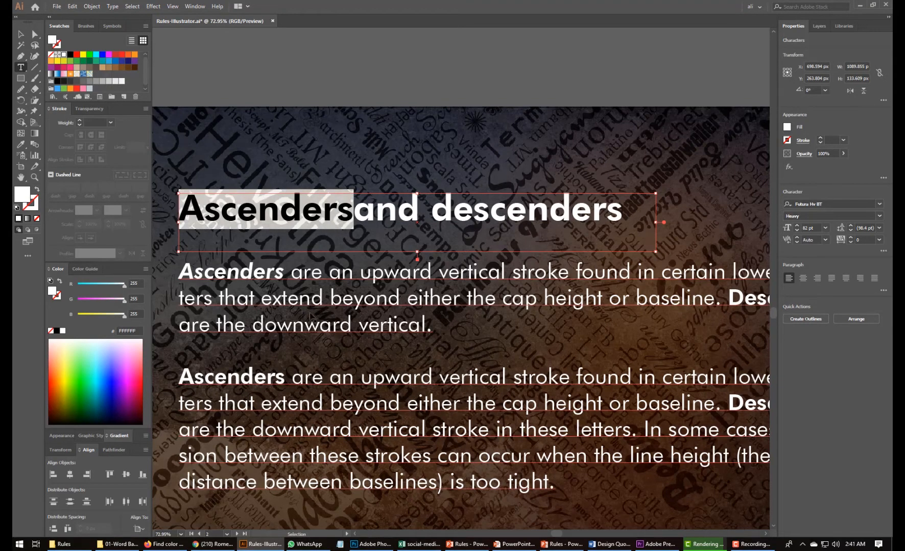
pyautogui.press('BackSpace')
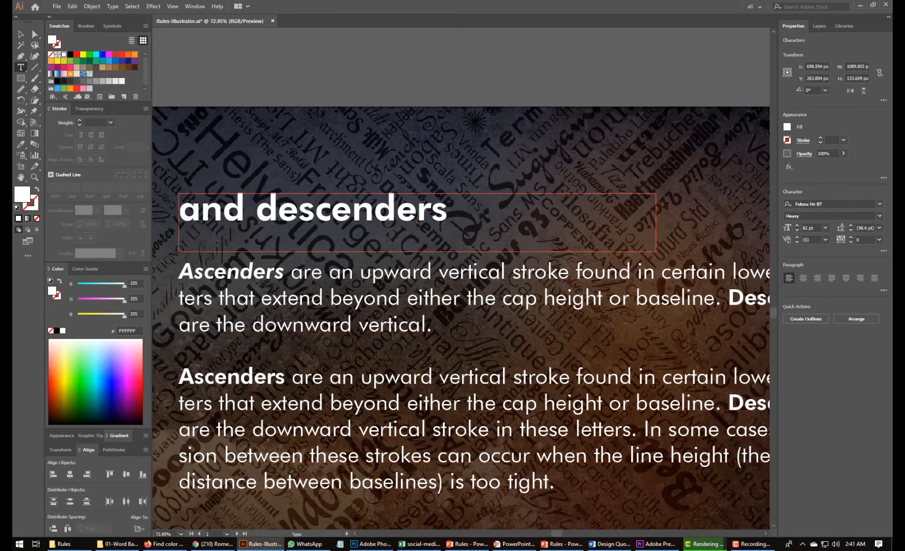
# Paste "Ascenders" as a separate text object above the remaining heading and set its font size to 150 pt
pyautogui.click(21, 35)
pyautogui.click(317, 134)
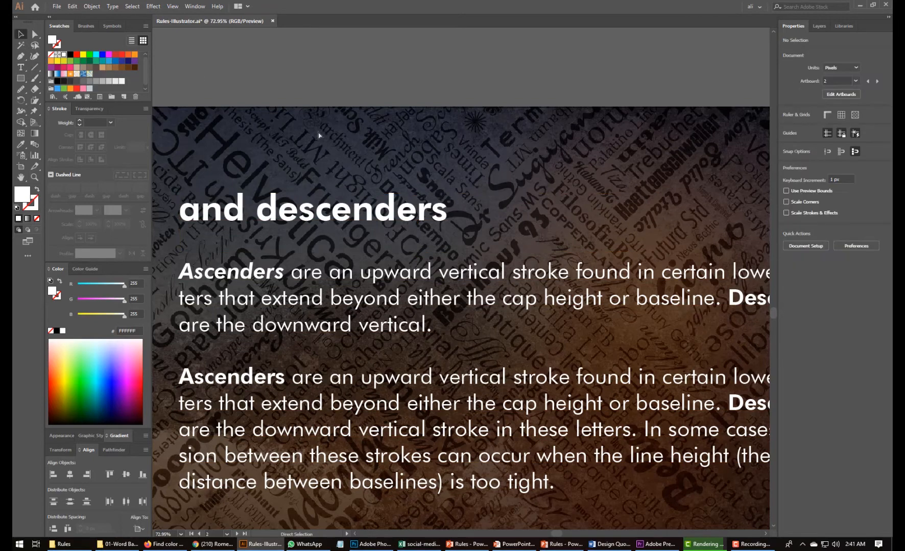
pyautogui.hotkey('ctrl', 'v')
pyautogui.moveTo(434, 287); pyautogui.dragTo(269, 172)
pyautogui.click(809, 228)
pyautogui.write('150')
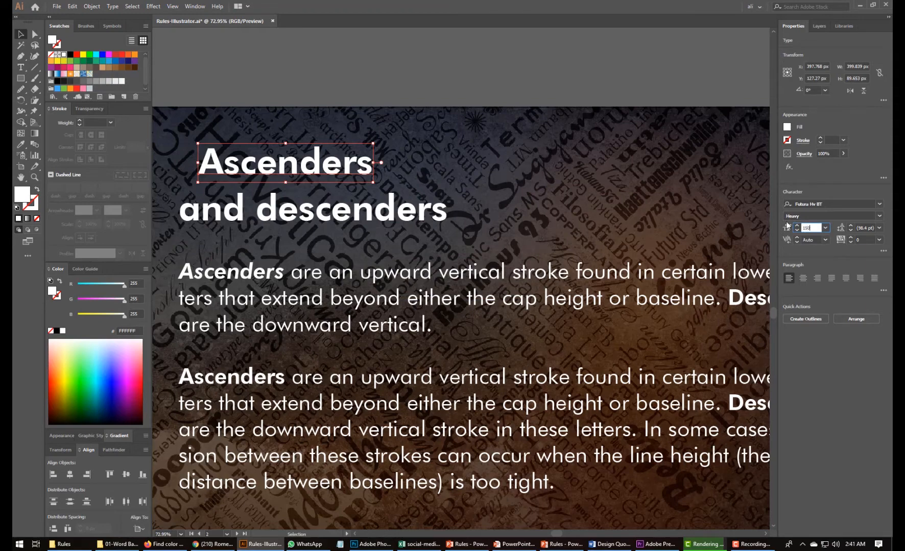
pyautogui.press('Return')
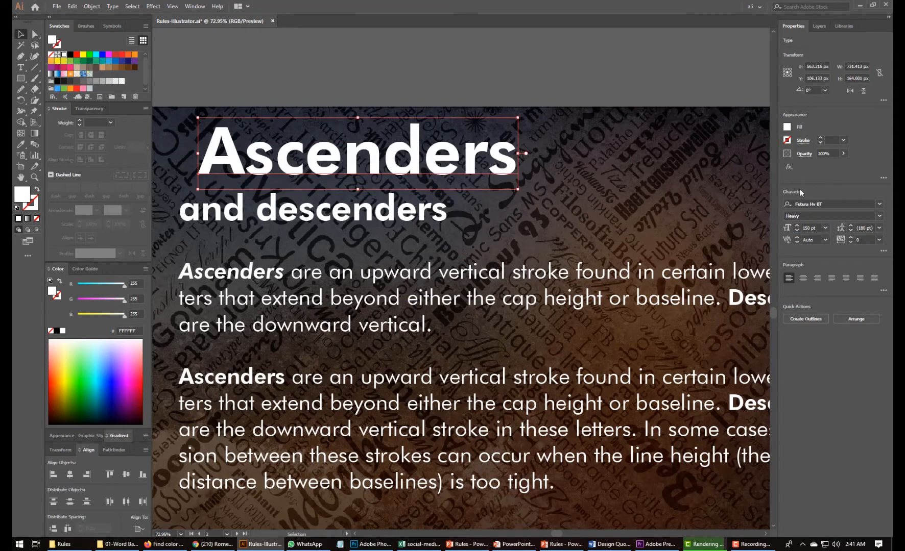
# Cut "descenders" out of the "and descenders" heading and paste it as a separate text object
pyautogui.click(280, 233)
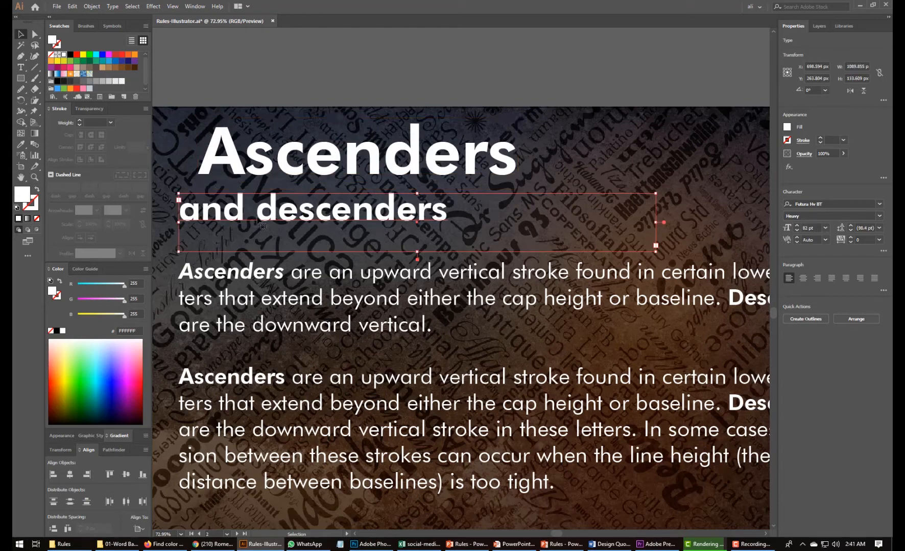
pyautogui.doubleClick(259, 219)
pyautogui.moveTo(256, 213); pyautogui.dragTo(448, 217)
pyautogui.hotkey('ctrl', 'x')
pyautogui.press('Escape')
pyautogui.hotkey('ctrl', 'v')
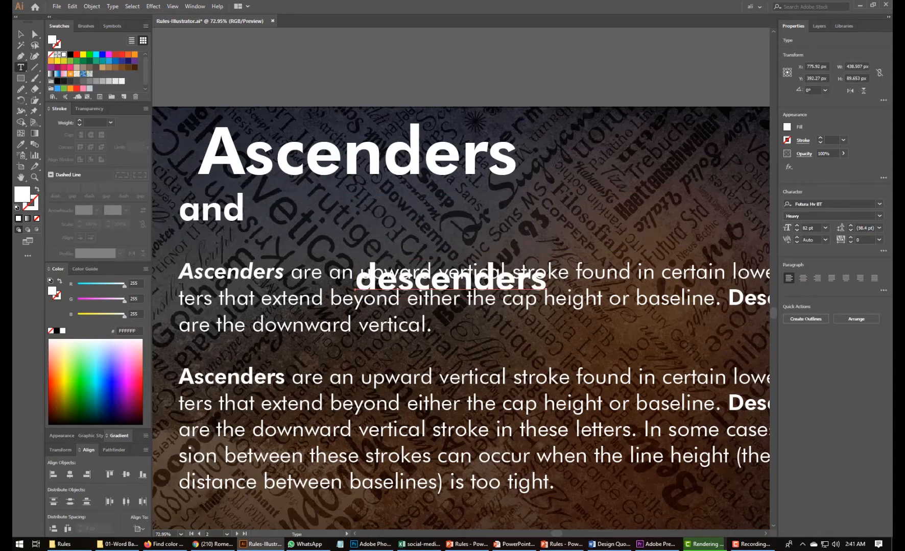
# Move "and" away to the artboard's upper edge and place "descenders" directly beneath "Ascenders", aligned to its left edge
pyautogui.moveTo(471, 278); pyautogui.dragTo(412, 240)
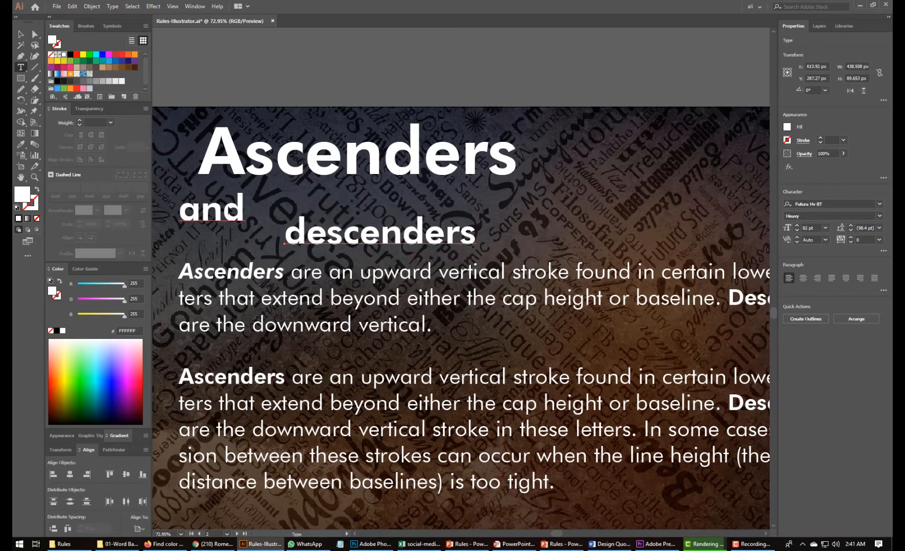
pyautogui.moveTo(240, 210); pyautogui.dragTo(644, 110)
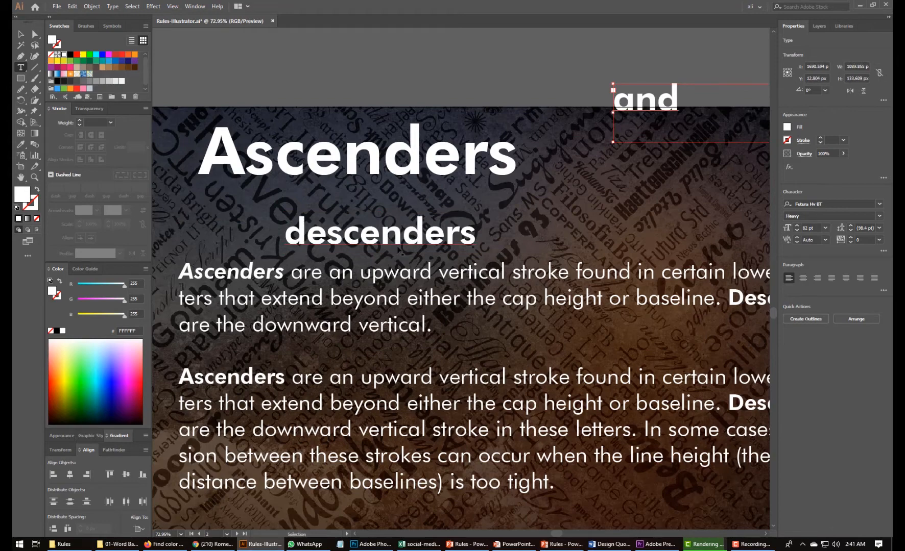
pyautogui.moveTo(420, 249); pyautogui.dragTo(321, 209)
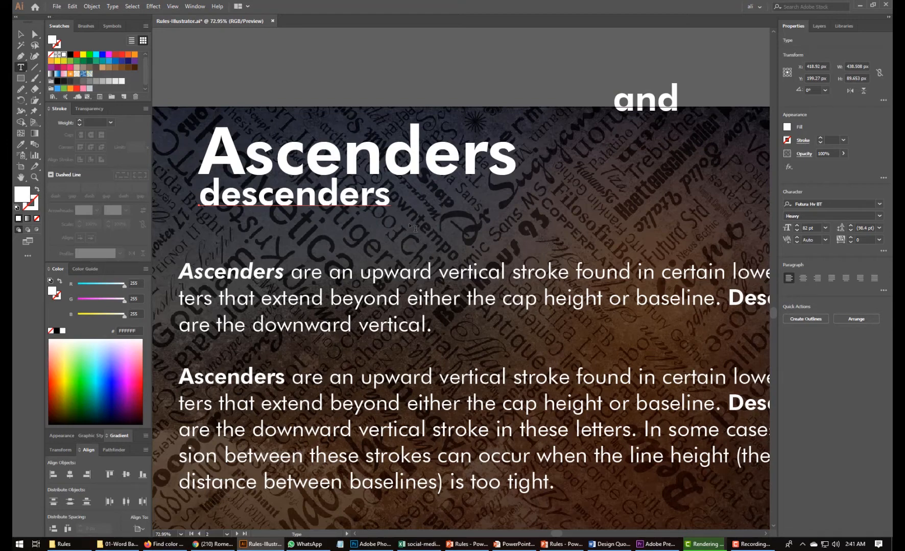
# Set the font size of "descenders" to half of the 150 pt heading by entering 150/2
pyautogui.click(21, 34)
pyautogui.keyDown('shift'); pyautogui.click(295, 153); pyautogui.keyUp('shift')
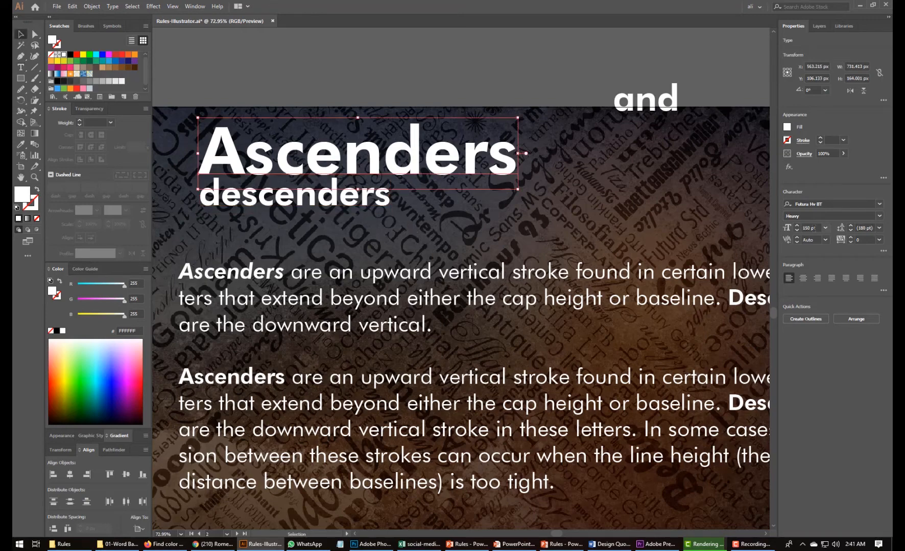
pyautogui.click(366, 199)
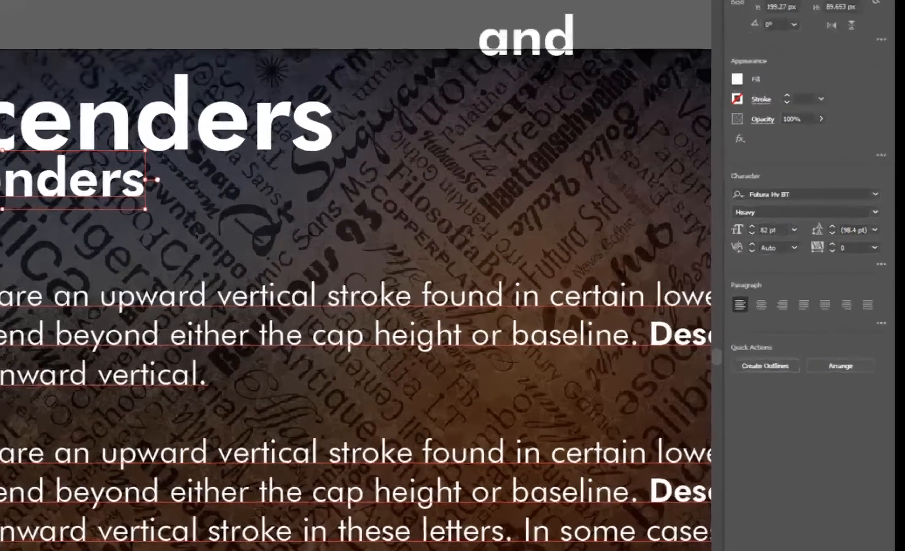
pyautogui.click(771, 229)
pyautogui.write('150/2')
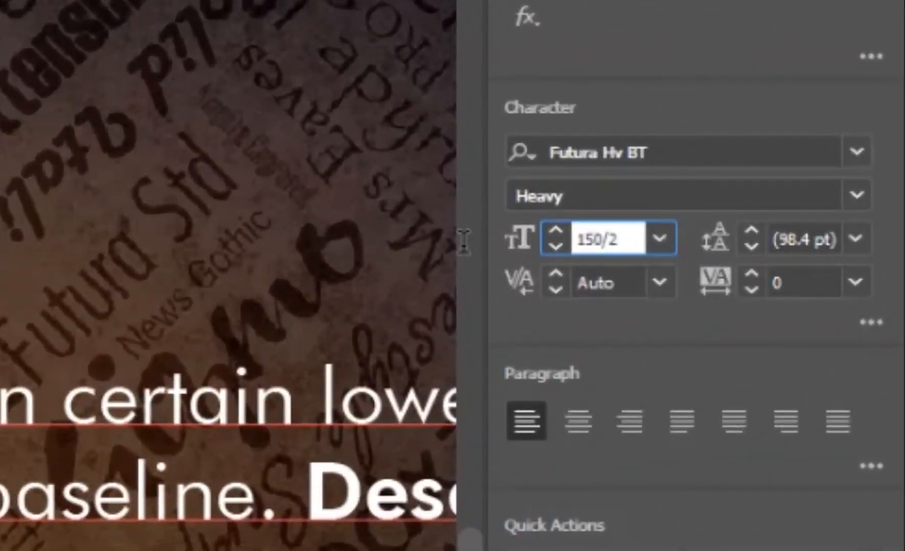
pyautogui.press('Return')
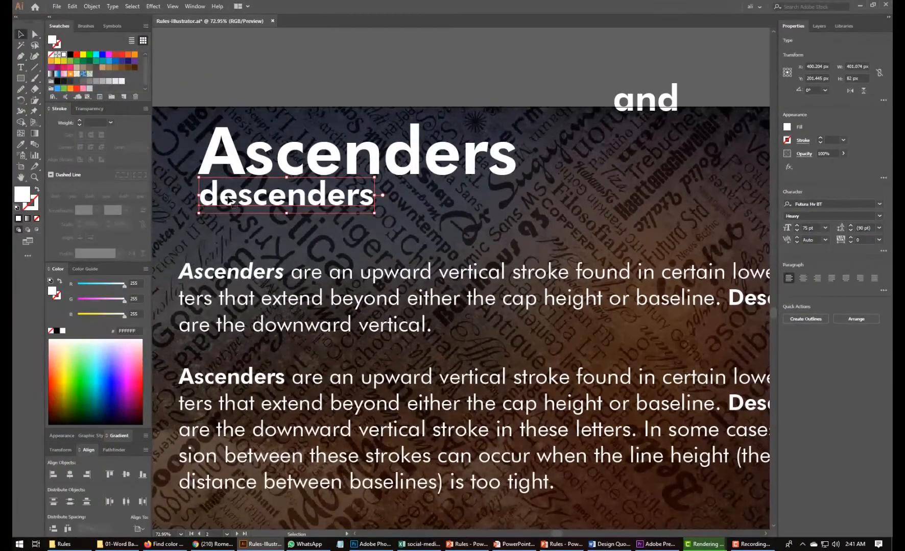
# Shift "descenders" to the right beneath "Ascenders" and convert both words to uppercase
pyautogui.moveTo(231, 200); pyautogui.dragTo(338, 197)
pyautogui.click(113, 6)
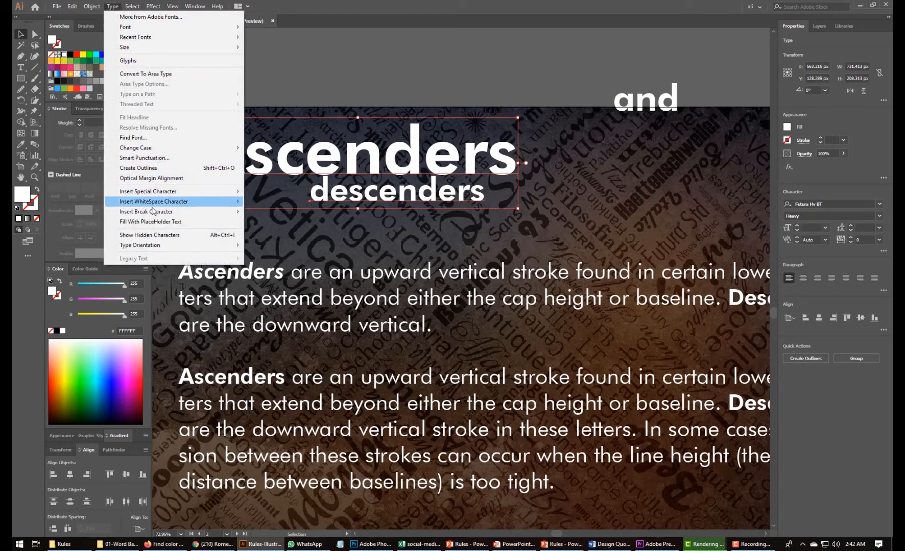
pyautogui.moveTo(158, 152)
pyautogui.click(305, 149)
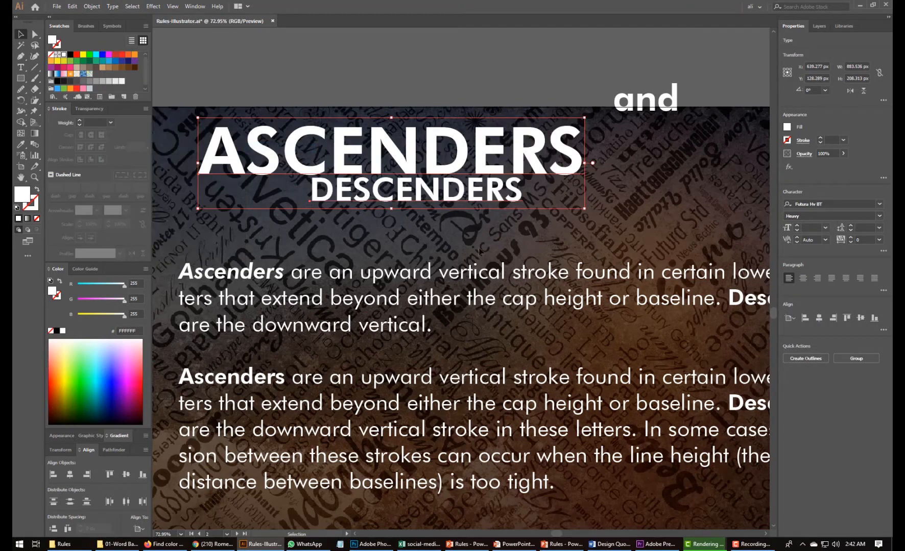
# Lower "DESCENDERS" slightly and centre it and "ASCENDERS" horizontally on the artboard
pyautogui.click(532, 88)
pyautogui.moveTo(424, 192); pyautogui.dragTo(417, 166)
pyautogui.moveTo(416, 200); pyautogui.dragTo(416, 201)
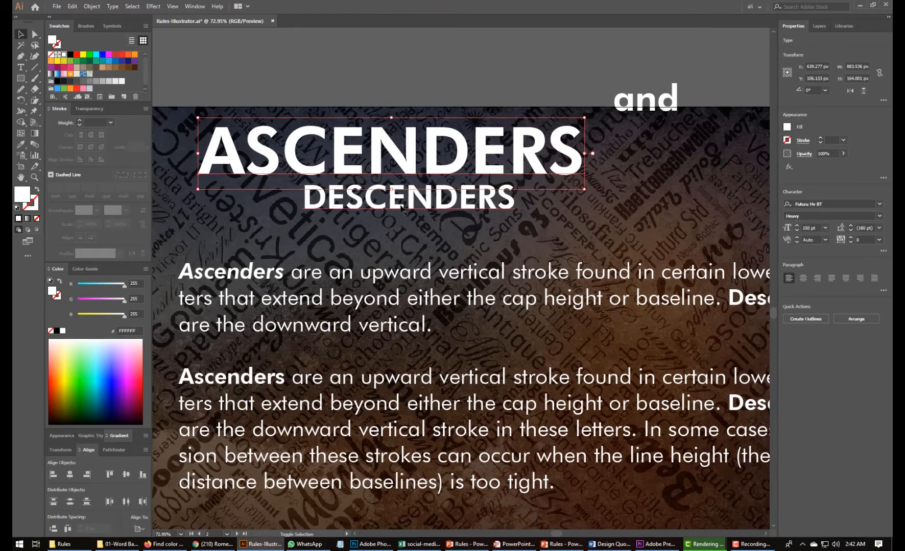
pyautogui.click(403, 166)
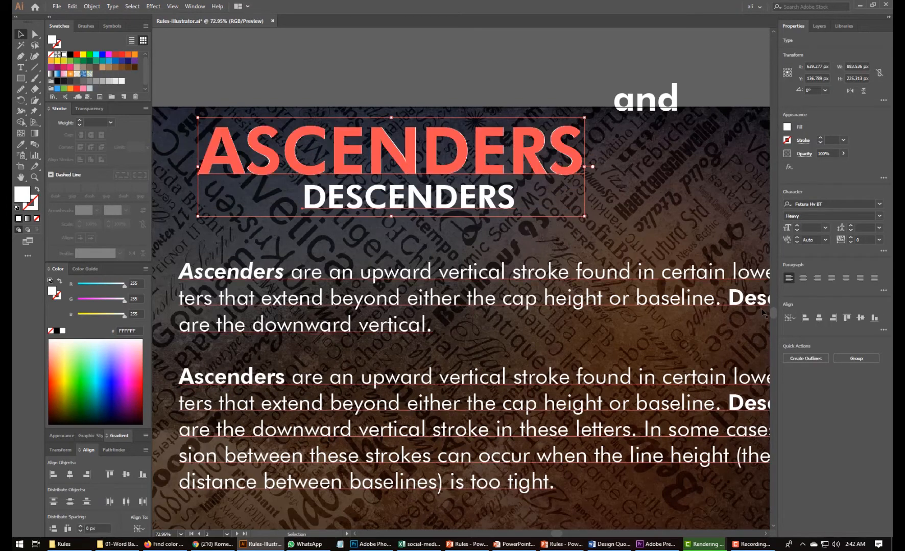
pyautogui.click(818, 317)
pyautogui.click(480, 83)
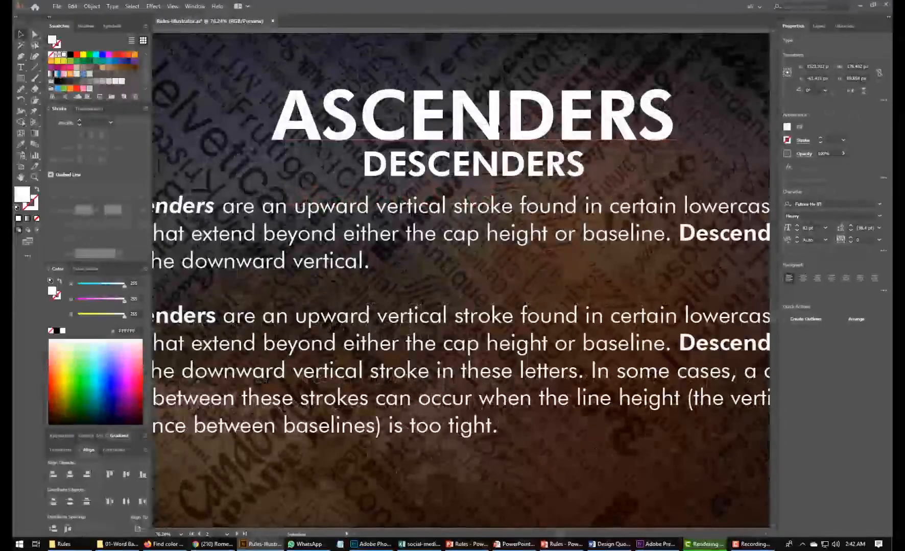
# Add the text "ADOBE" on the empty canvas outside the artboards
pyautogui.click(475, 176)
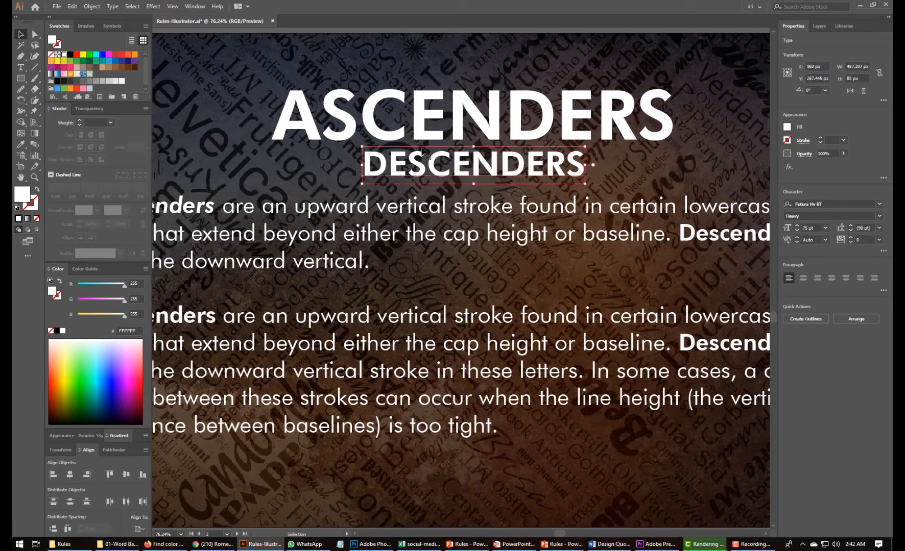
pyautogui.moveTo(522, 112); pyautogui.dragTo(480, 450)
pyautogui.moveTo(181, 503); pyautogui.dragTo(398, 301)
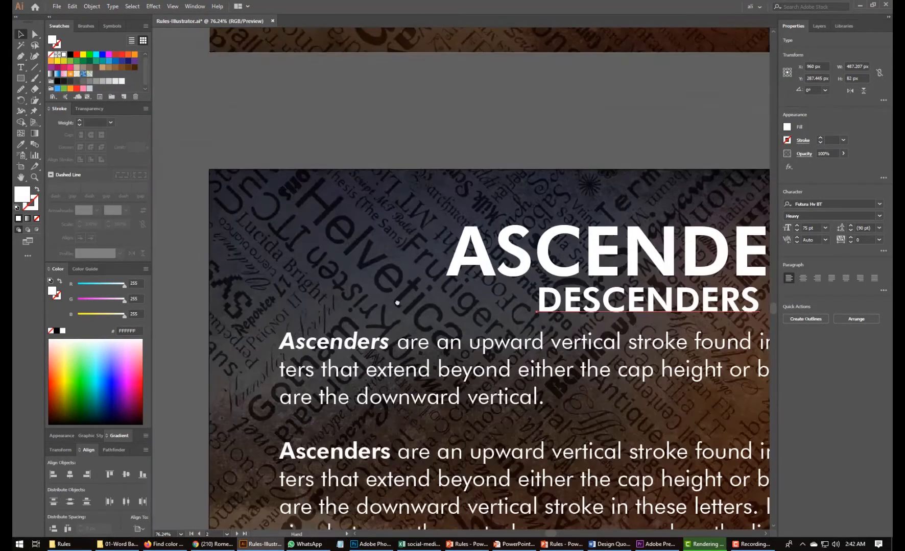
pyautogui.moveTo(195, 242); pyautogui.dragTo(711, 283)
pyautogui.click(20, 67)
pyautogui.click(280, 217)
pyautogui.write('ADO')
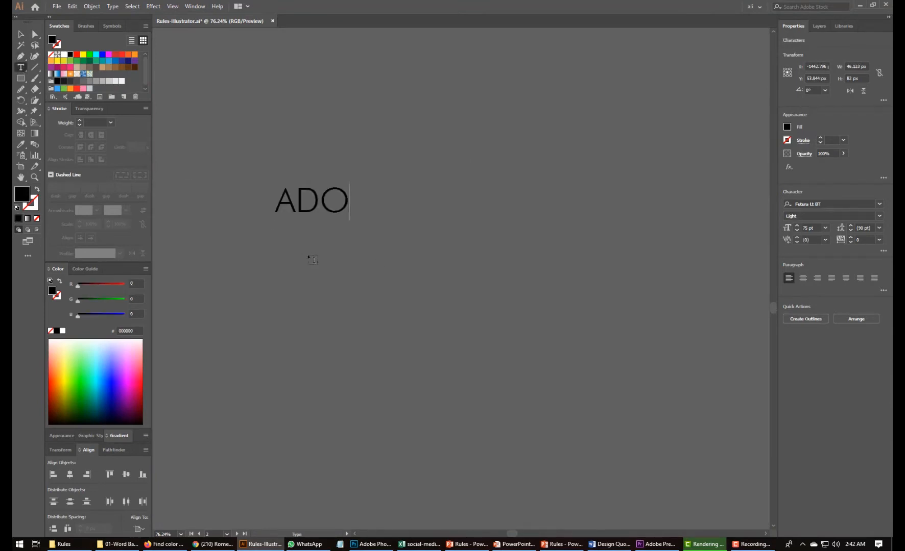
pyautogui.write('BE')
pyautogui.press('Escape')
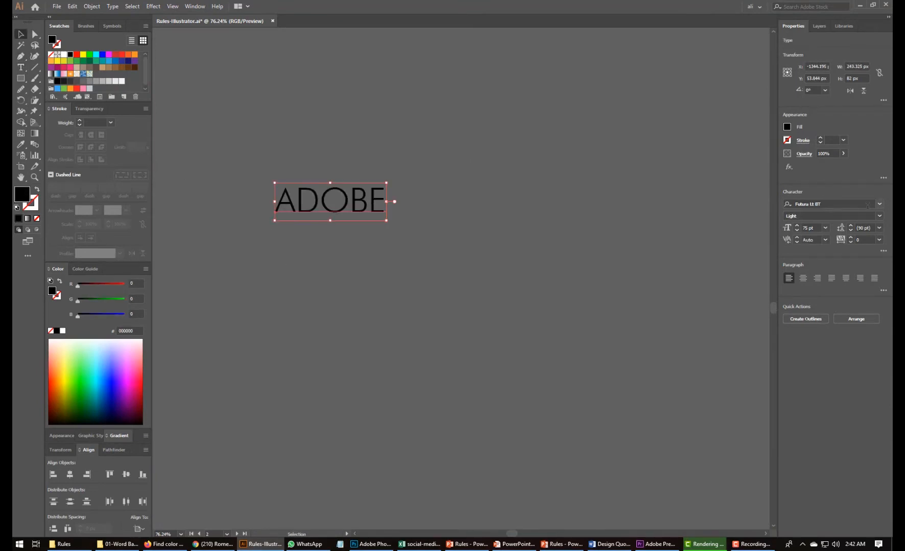
# Change the font of the "ADOBE" text to Futura Heavy BT and deselect it
pyautogui.click(855, 204)
pyautogui.write('fut')
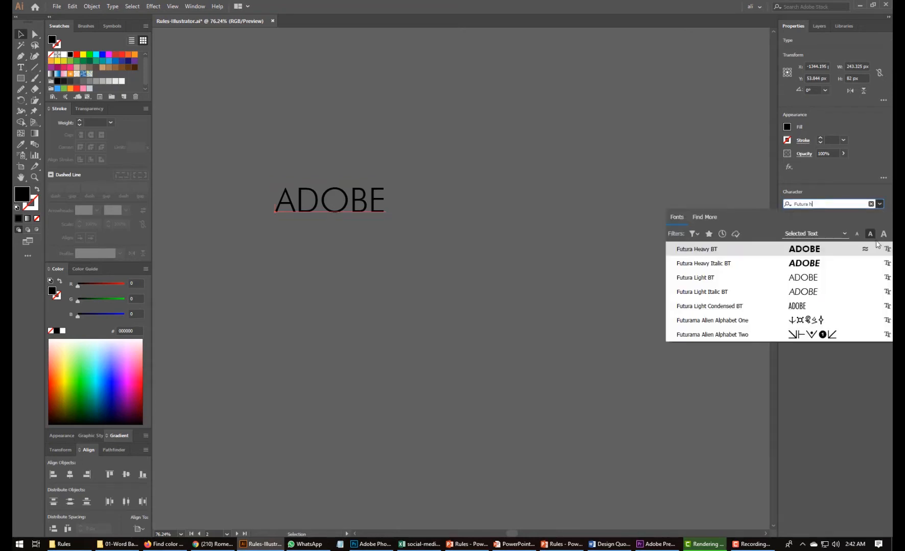
pyautogui.click(789, 249)
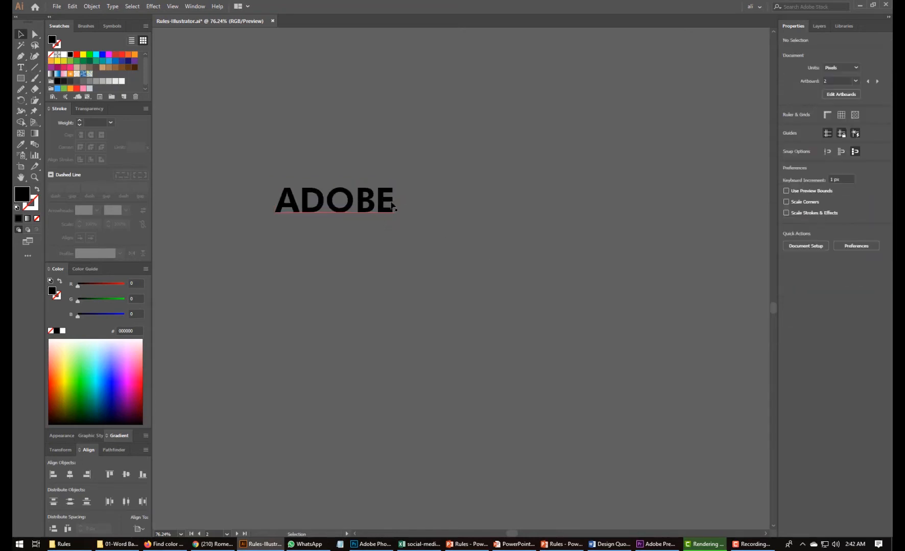
# Set the font size of the "ADOBE" text to 150 pt
pyautogui.moveTo(395, 202); pyautogui.dragTo(455, 202)
pyautogui.click(812, 228)
pyautogui.write('150')
pyautogui.press('Return')
# Duplicate "ADOBE" directly beneath itself and replace the copy's text with "ILLUSTRATOR" in Futura Book BT
pyautogui.moveTo(291, 212); pyautogui.dragTo(297, 276)
pyautogui.doubleClick(297, 277)
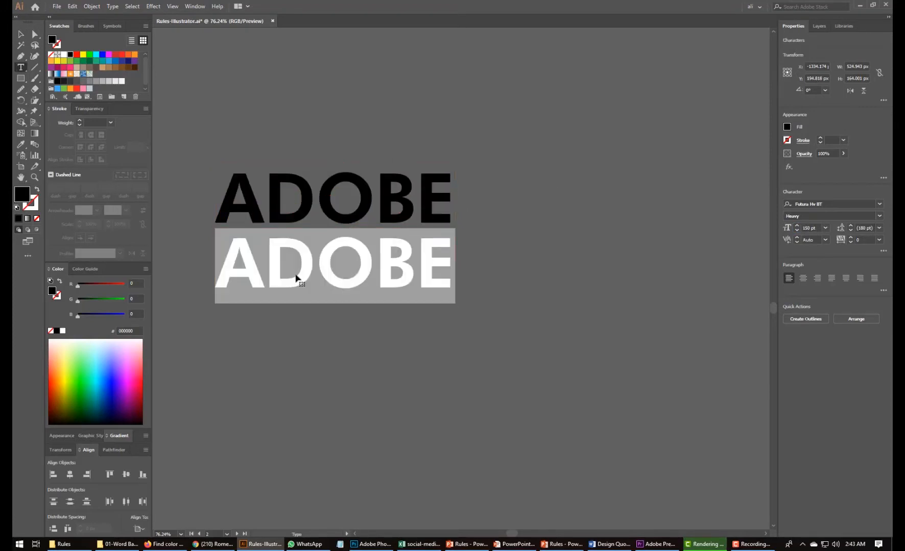
pyautogui.write('ILLUSTRATOR')
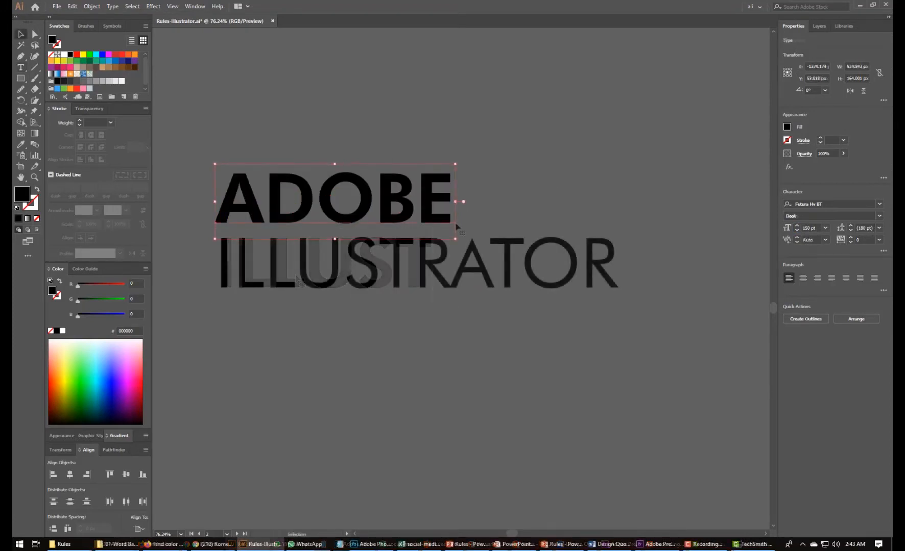
# Halve the font size of "ILLUSTRATOR" to 75 pt
pyautogui.click(530, 277)
pyautogui.click(816, 228)
pyautogui.write('150')
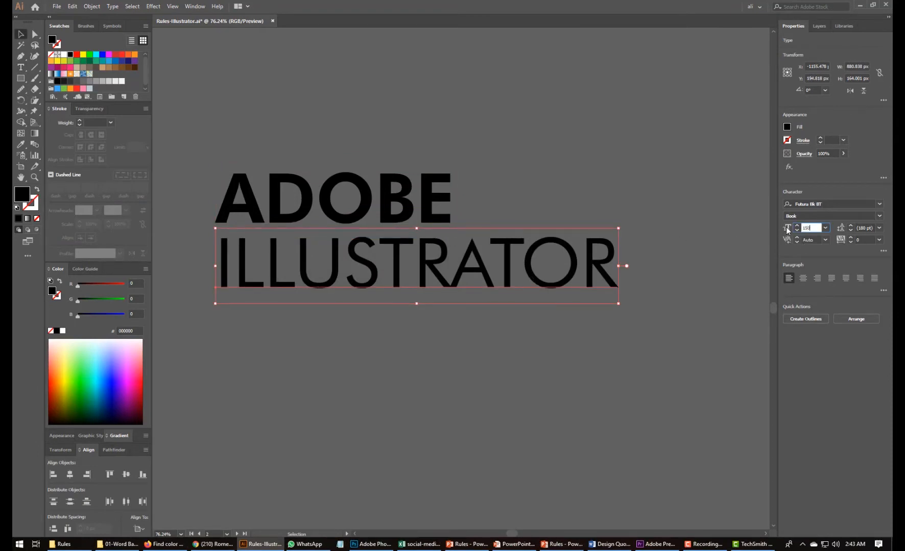
pyautogui.write('/2')
pyautogui.press('Return')
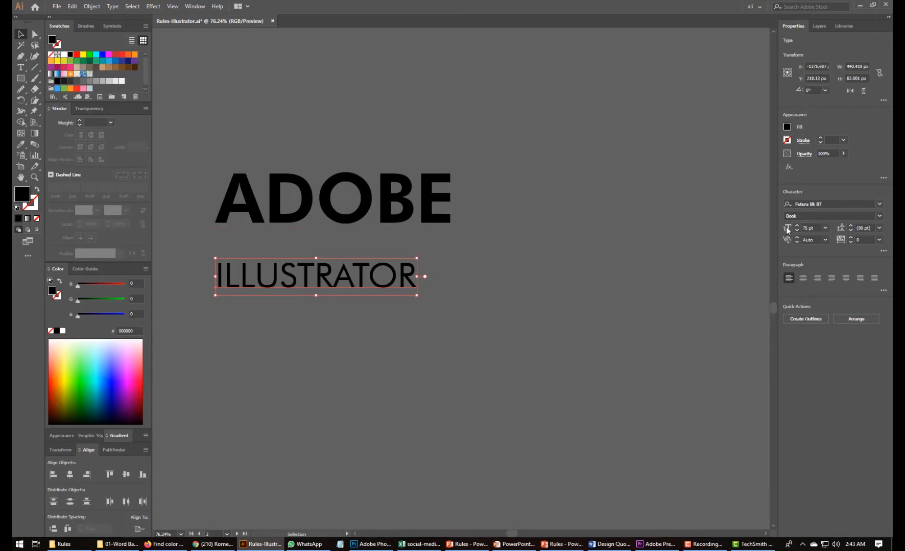
# Move "ILLUSTRATOR" up just beneath "ADOBE" and increase its tracking to 102 to match the width of "ADOBE"
pyautogui.moveTo(266, 283); pyautogui.dragTo(276, 250)
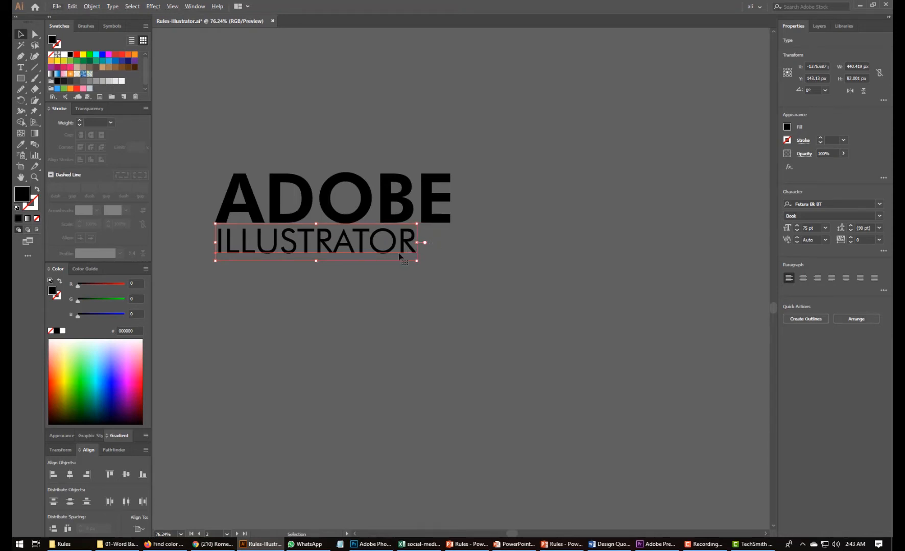
pyautogui.moveTo(849, 236); pyautogui.dragTo(851, 239)
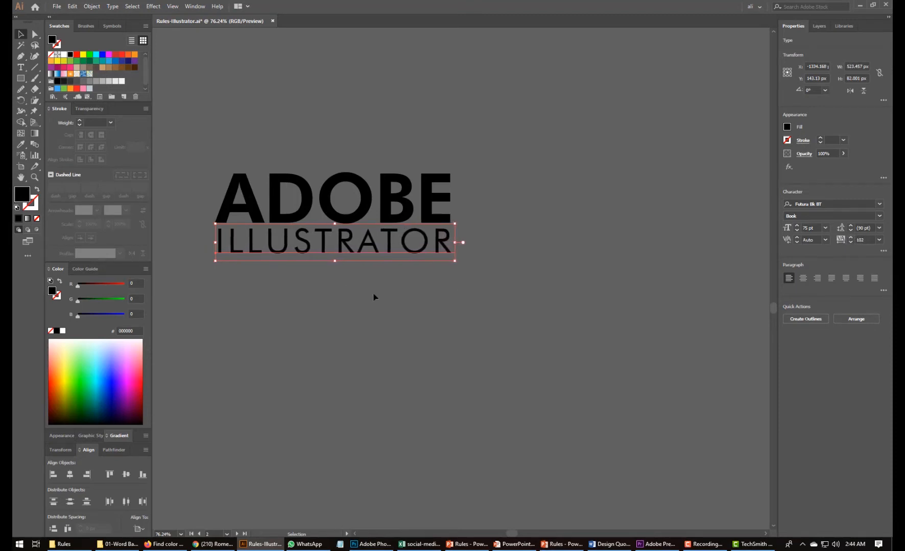
pyautogui.click(405, 305)
# Duplicate "ILLUSTRATOR" directly beneath itself and set the copy's font size to 37.5 pt
pyautogui.click(393, 250)
pyautogui.moveTo(389, 249); pyautogui.dragTo(390, 282)
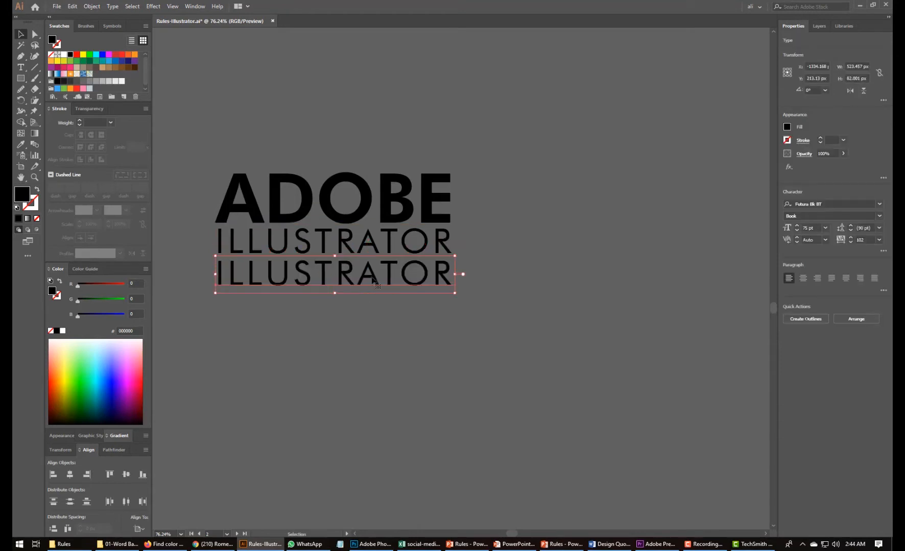
pyautogui.click(812, 228)
pyautogui.write('7.')
pyautogui.press('Return')
# Move the small copy up close beneath "ILLUSTRATOR" and replace its text with "Creative Cloud 2019"
pyautogui.moveTo(312, 287); pyautogui.dragTo(314, 275)
pyautogui.press('t')
pyautogui.press('Return')
pyautogui.write('Creative ')
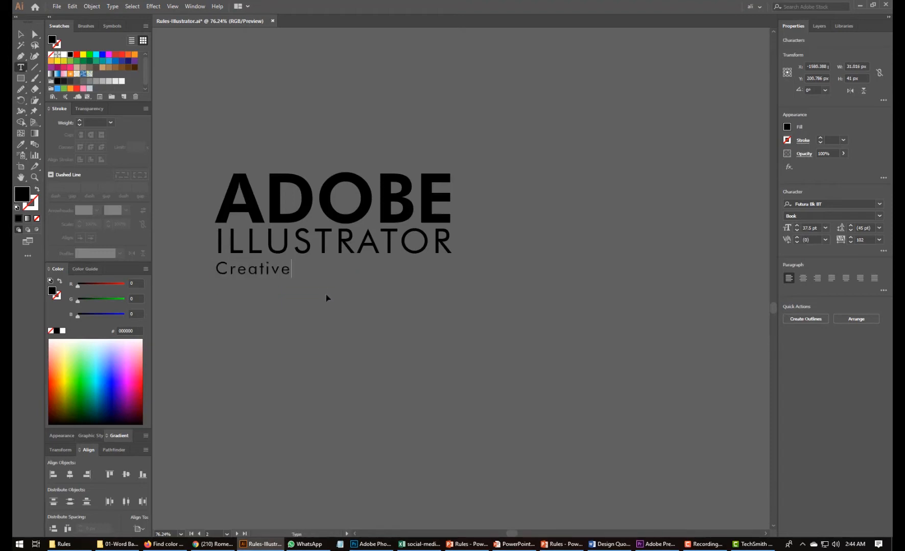
pyautogui.write('Cloud 2019')
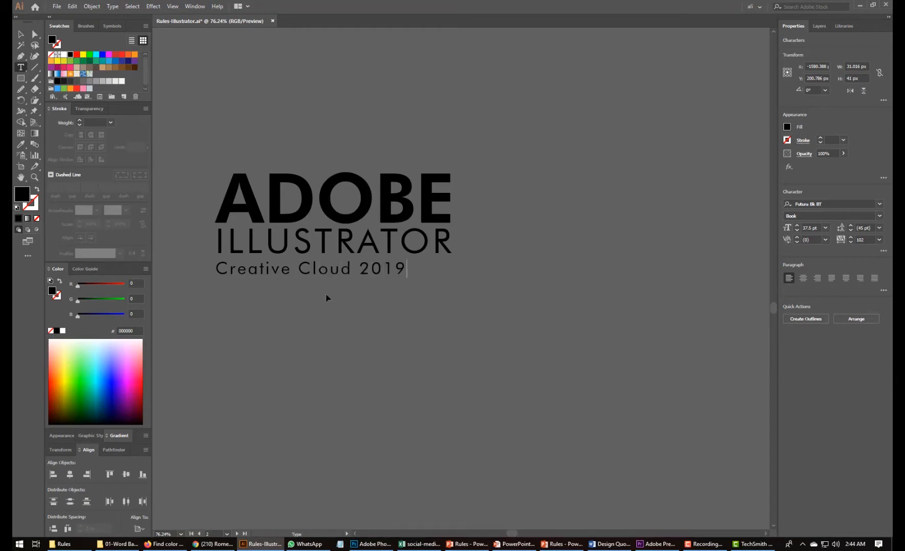
# Increase the tracking of "Creative Cloud 2019" to 256 and nudge the line up slightly
pyautogui.click(20, 34)
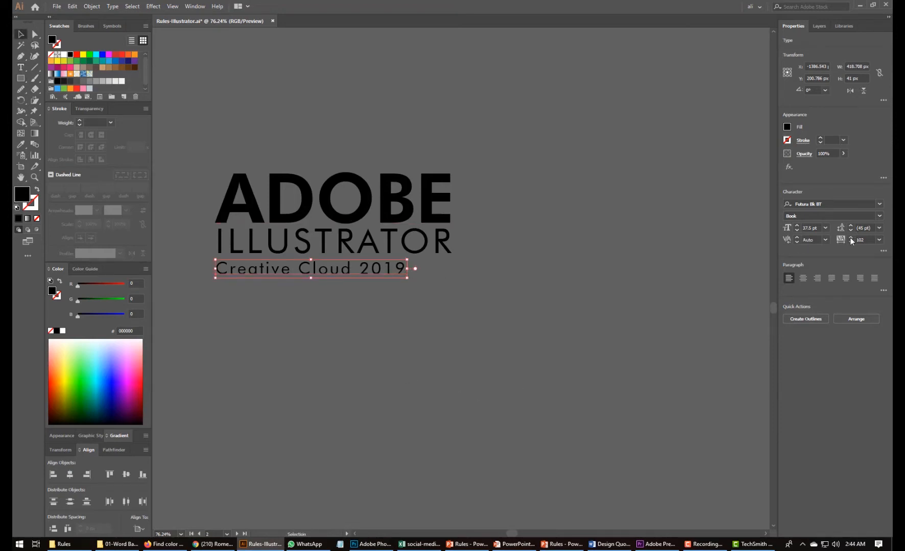
pyautogui.click(450, 282)
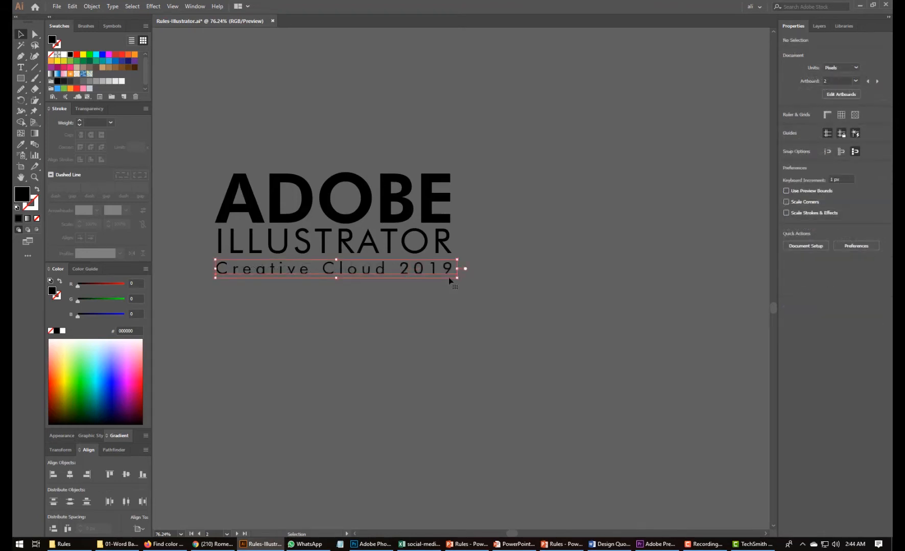
pyautogui.hotkey('shift', 'Up')
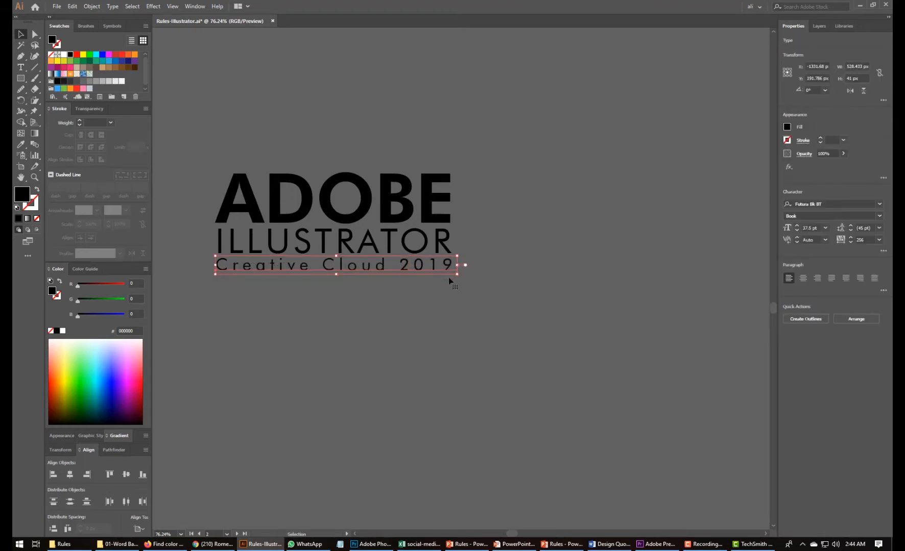
pyautogui.click(187, 152)
# Show the presentation's "Sizing" and "Use Weights" contrast slides and return to the Illustrator document
pyautogui.moveTo(188, 152); pyautogui.dragTo(515, 309)
pyautogui.moveTo(508, 271); pyautogui.dragTo(530, 272)
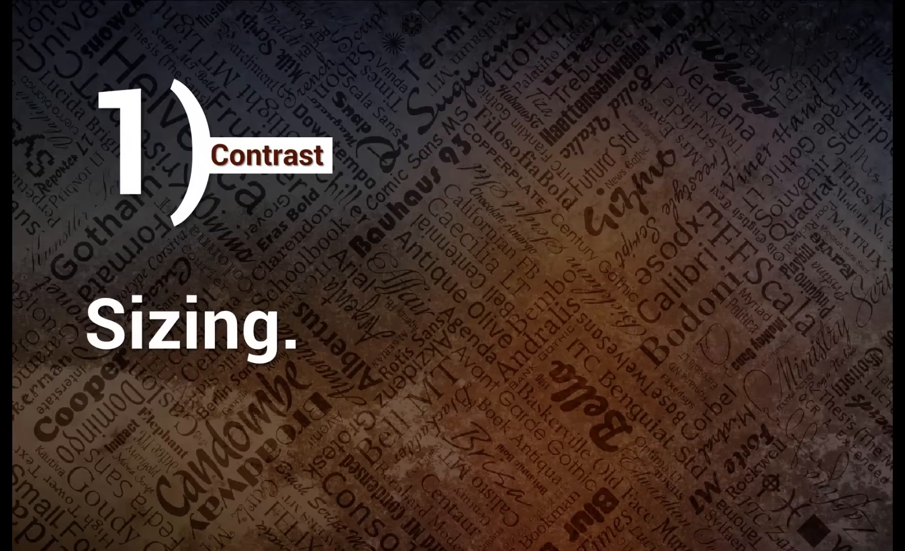
pyautogui.click(415, 211)
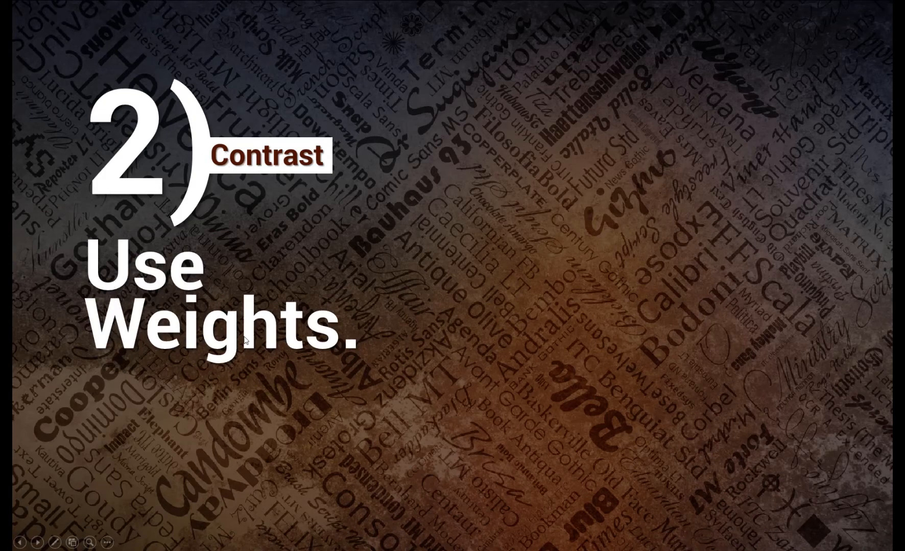
pyautogui.hotkey('alt', 'Tab')
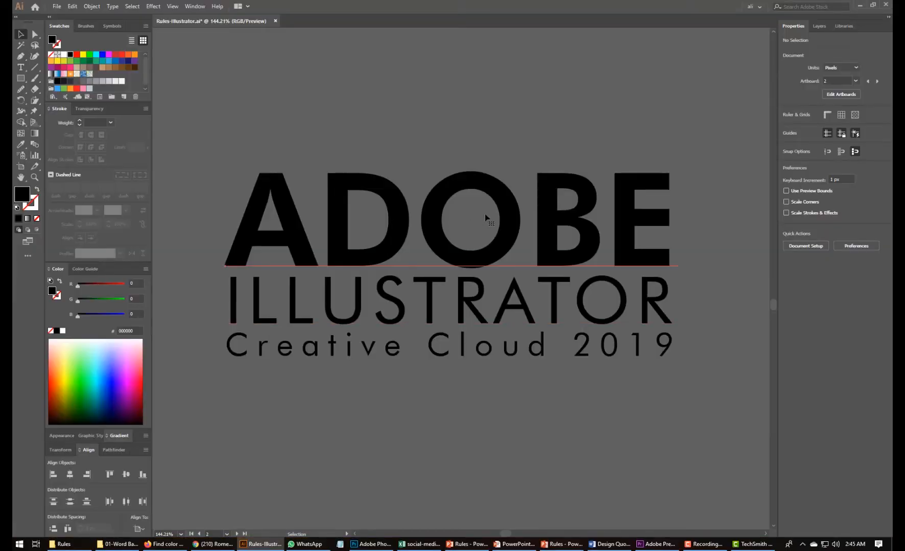
# Change the font of "ILLUSTRATOR" to Futura Light BT and deselect it
pyautogui.click(487, 221)
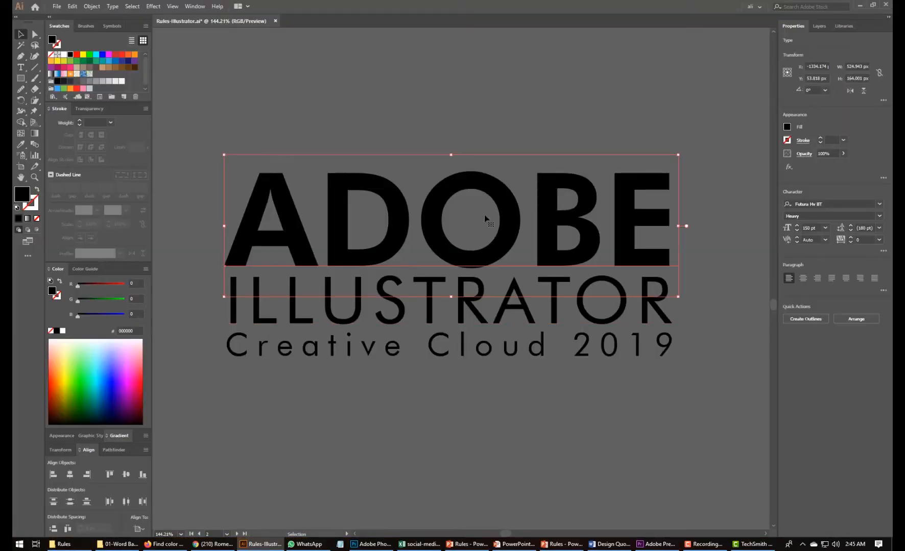
pyautogui.click(451, 325)
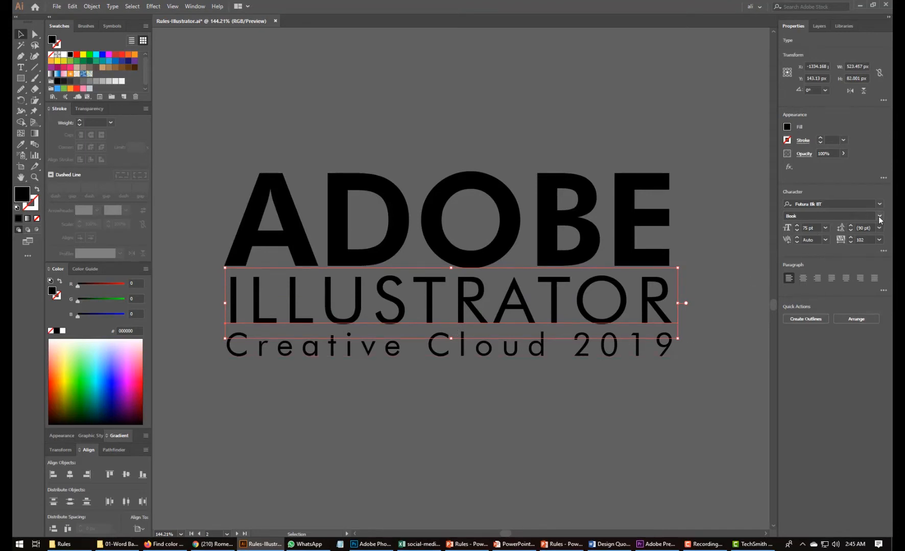
pyautogui.click(852, 205)
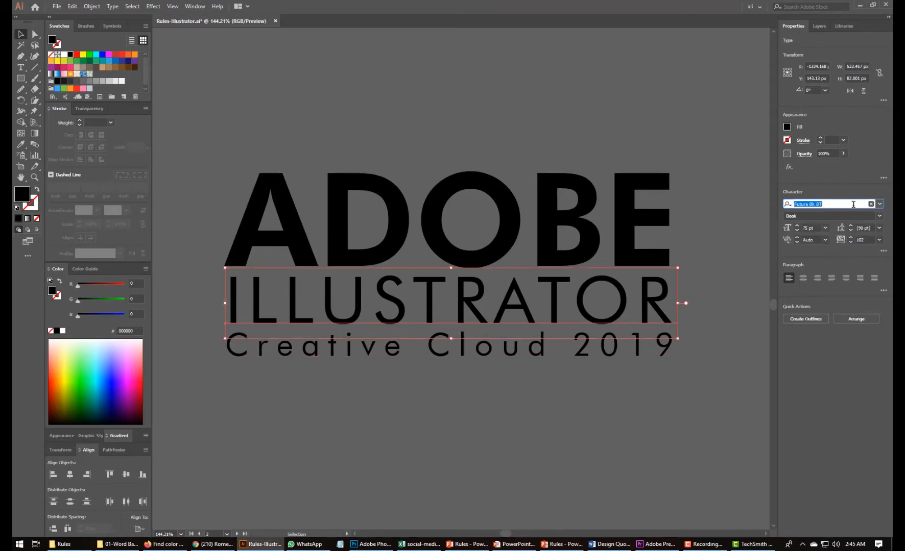
pyautogui.write('Futura')
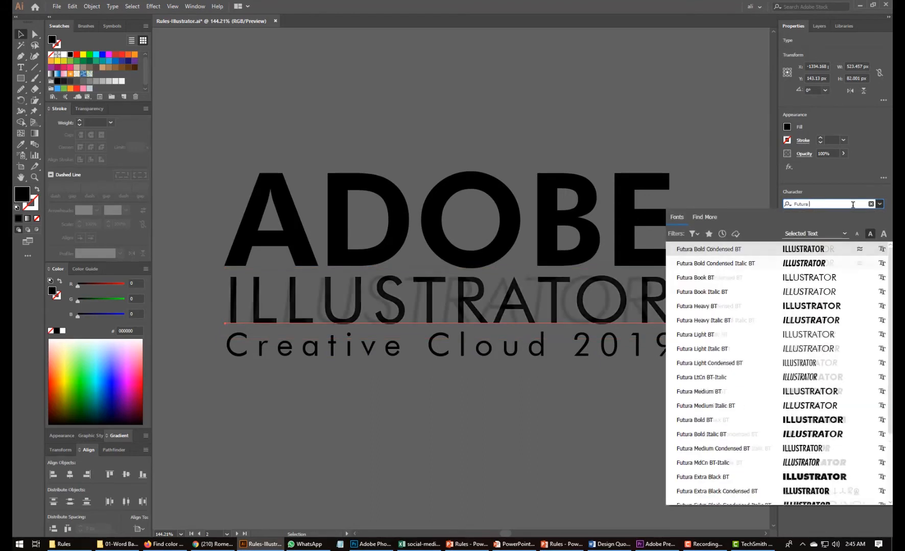
pyautogui.press('Return')
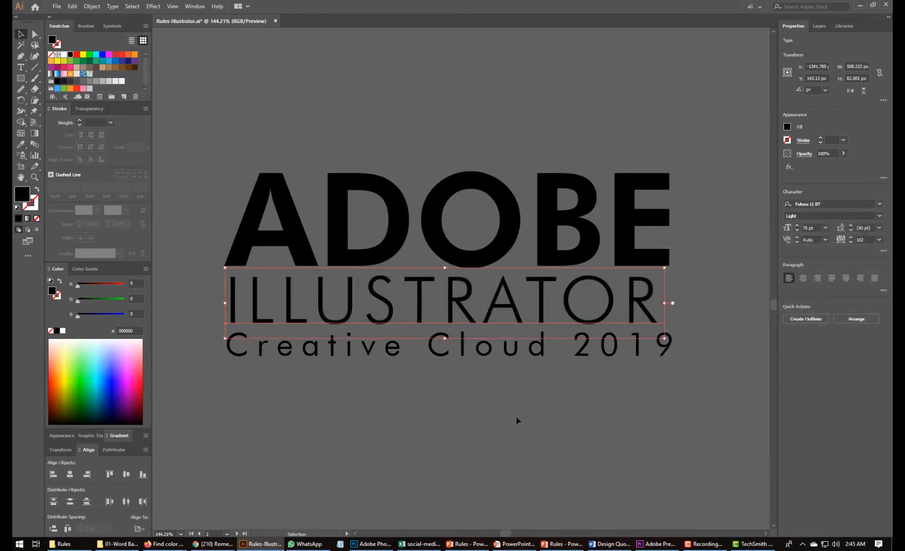
pyautogui.click(516, 416)
# Change the font of "Creative Cloud 2019" to Biko Light and set the line in all capitals
pyautogui.click(527, 364)
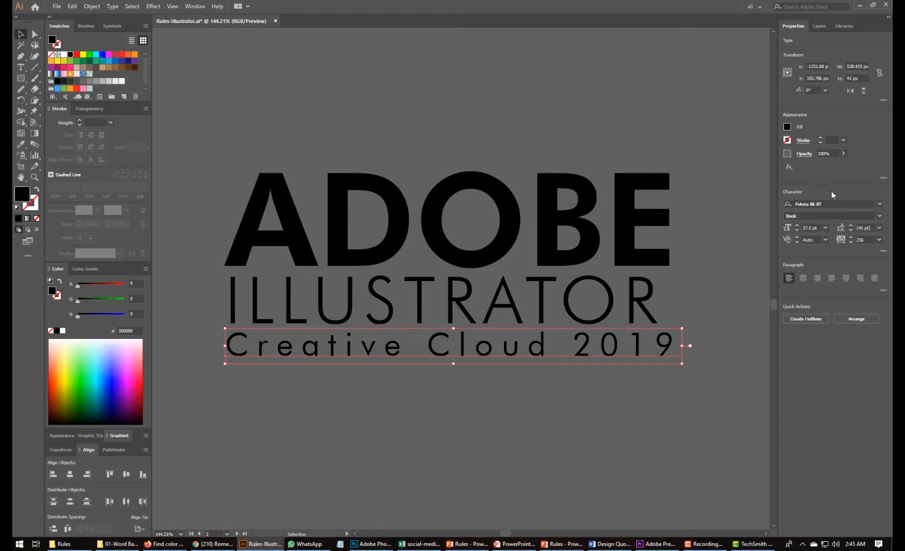
pyautogui.click(842, 203)
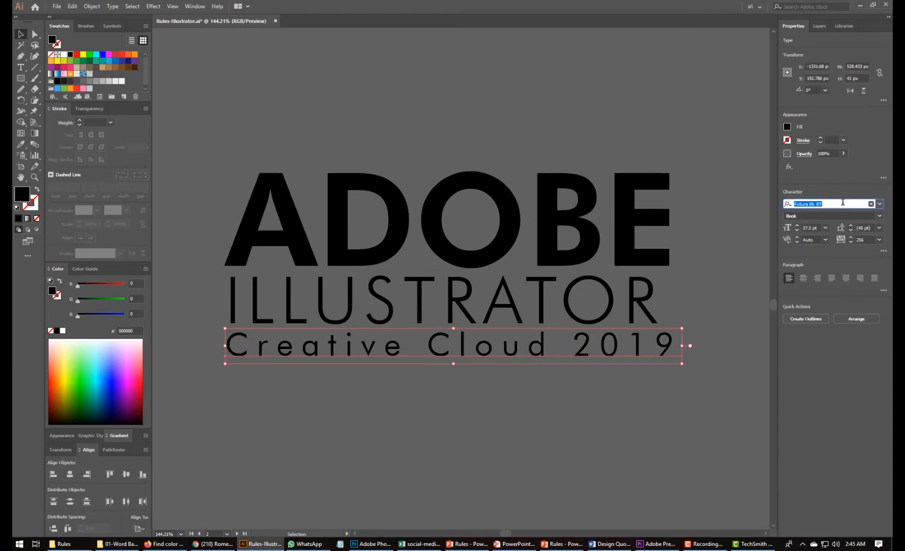
pyautogui.write('biko')
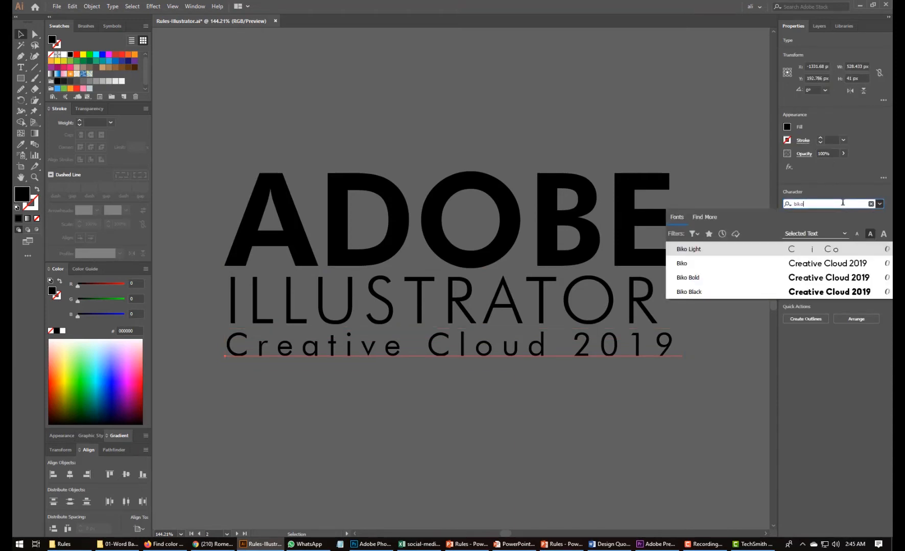
pyautogui.click(776, 249)
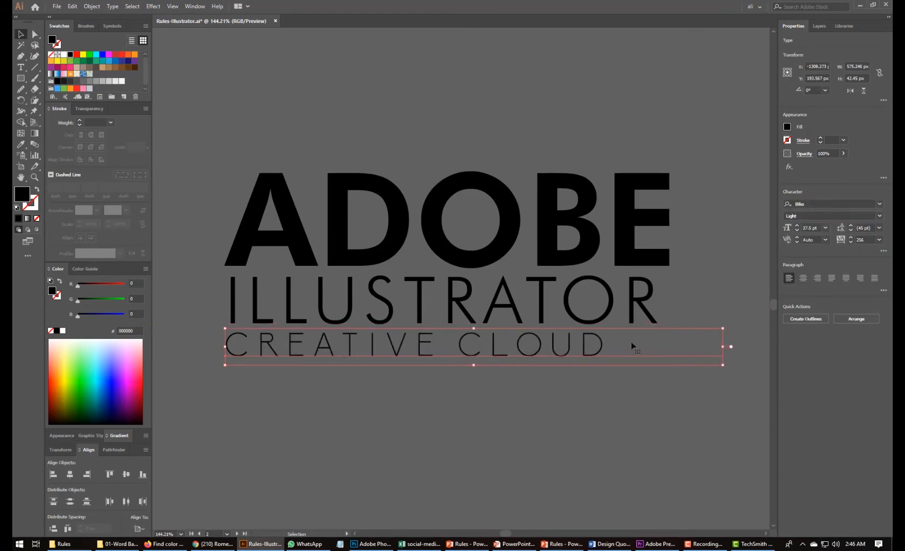
# Change the font of the "CREATIVE CLOUD 2019" line to Futura Light BT
pyautogui.click(857, 203)
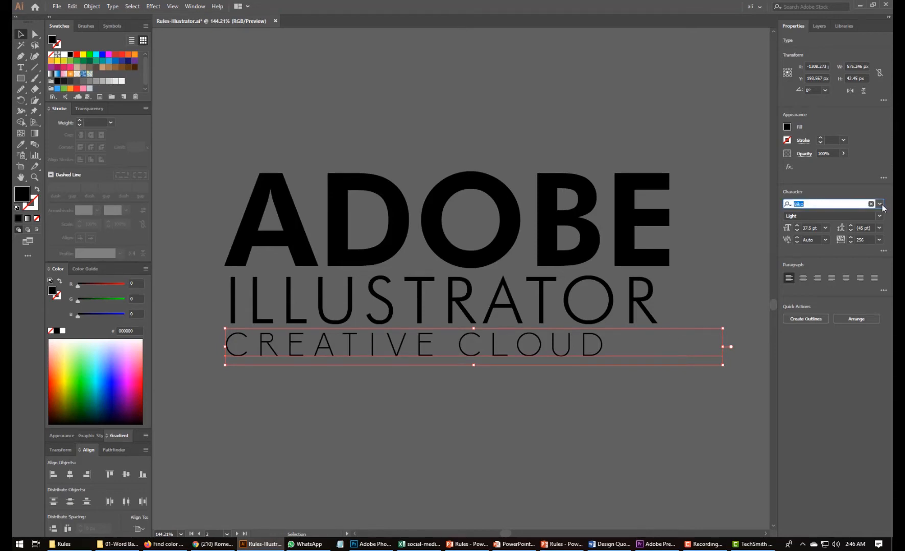
pyautogui.click(880, 204)
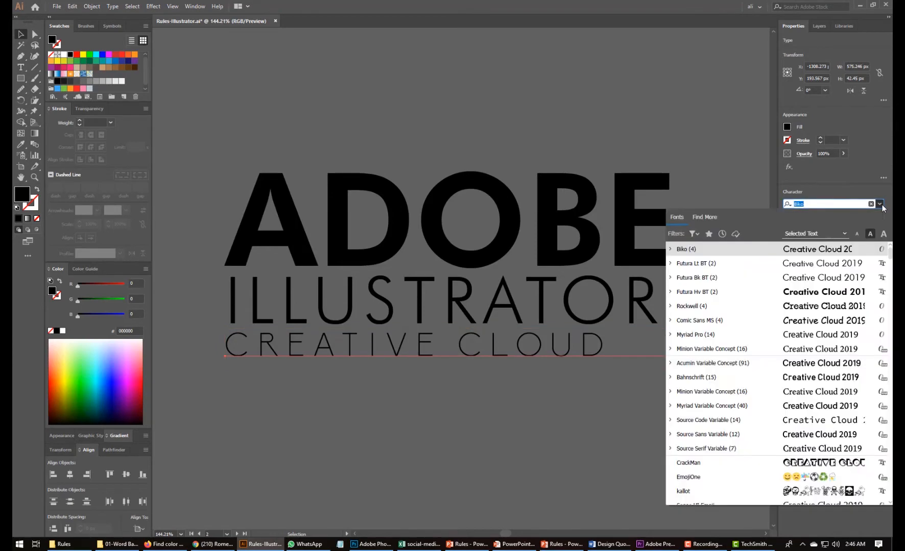
pyautogui.click(809, 269)
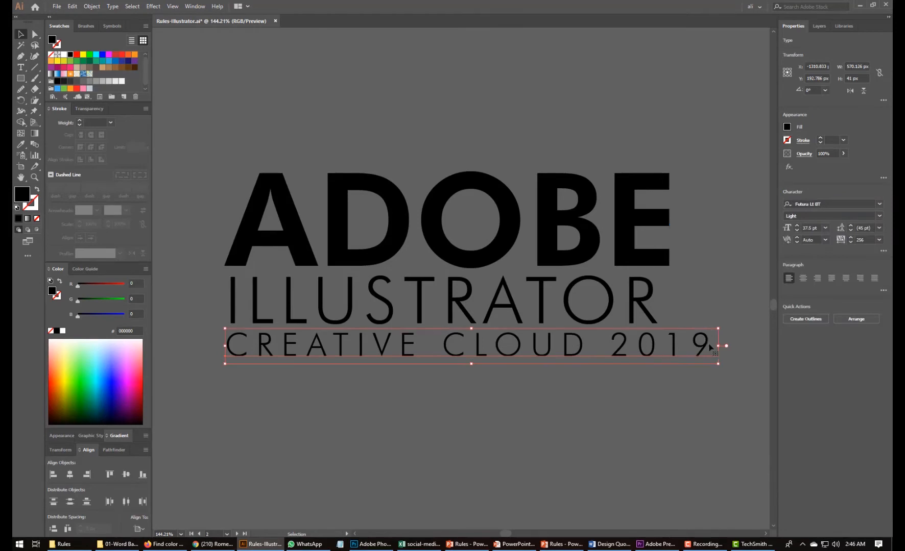
# Increase the tracking of "ILLUSTRATOR" until its end lines up with the end of "ADOBE"
pyautogui.click(638, 308)
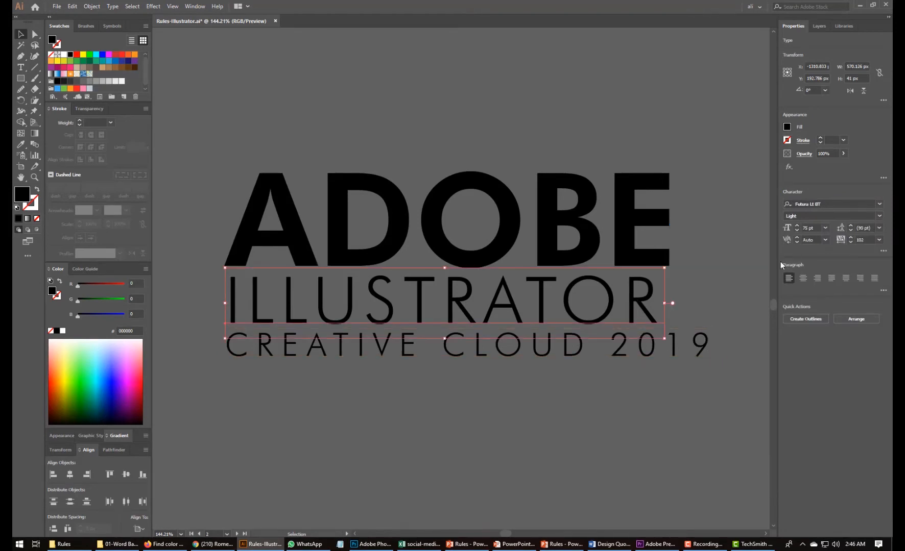
pyautogui.click(851, 237)
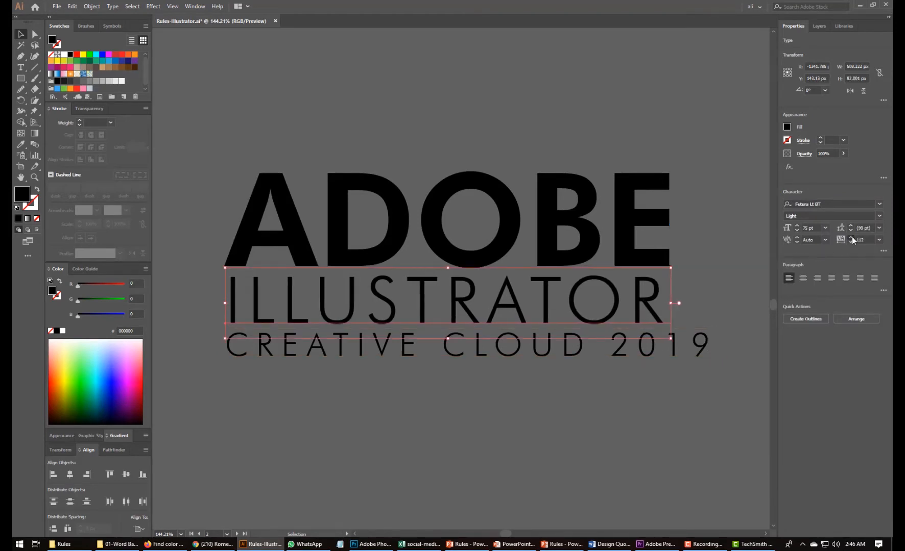
pyautogui.click(851, 237)
# Reduce the tracking of "CREATIVE CLOUD 2019" to 197 so it matches the lines above, and deselect it
pyautogui.click(704, 360)
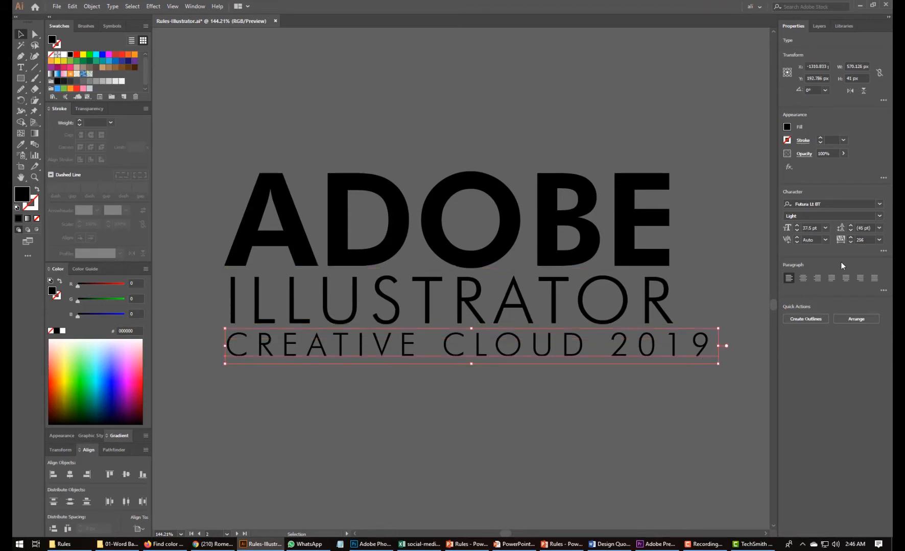
pyautogui.click(851, 243)
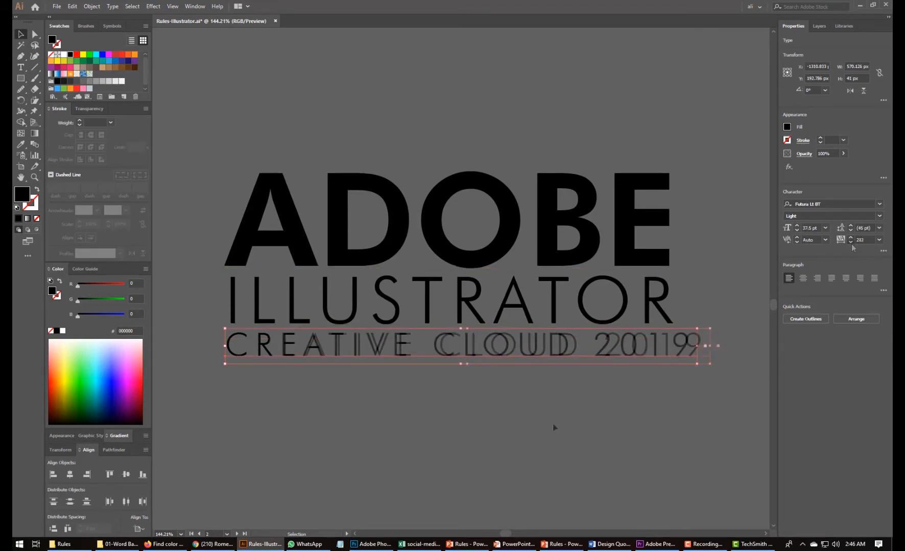
pyautogui.moveTo(697, 348)
pyautogui.mouseDown()
pyautogui.moveTo(522, 345)
pyautogui.moveTo(697, 332)
pyautogui.mouseUp()
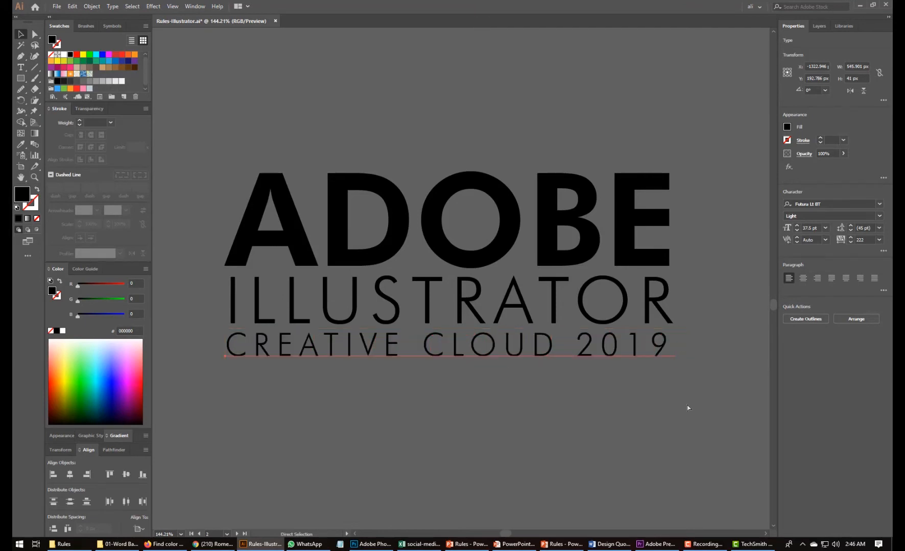
pyautogui.moveTo(850, 243); pyautogui.dragTo(850, 242)
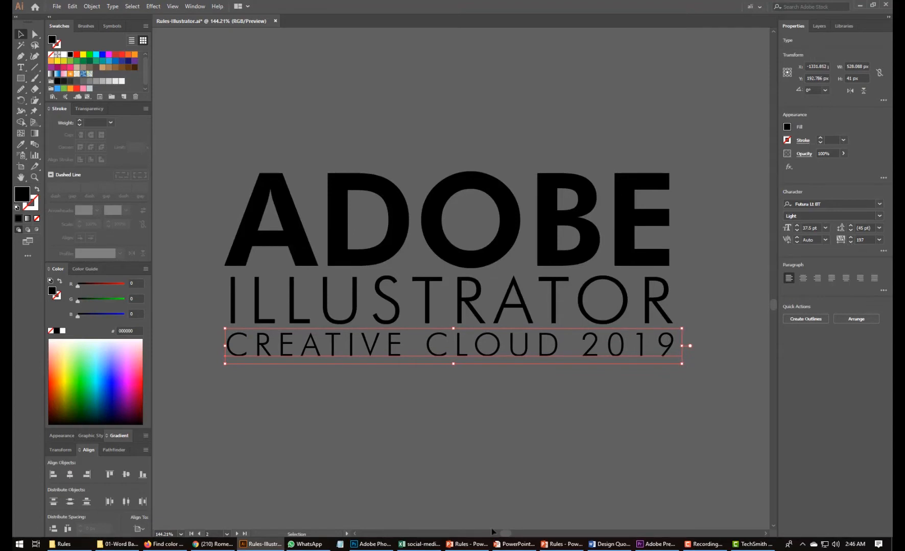
pyautogui.click(498, 479)
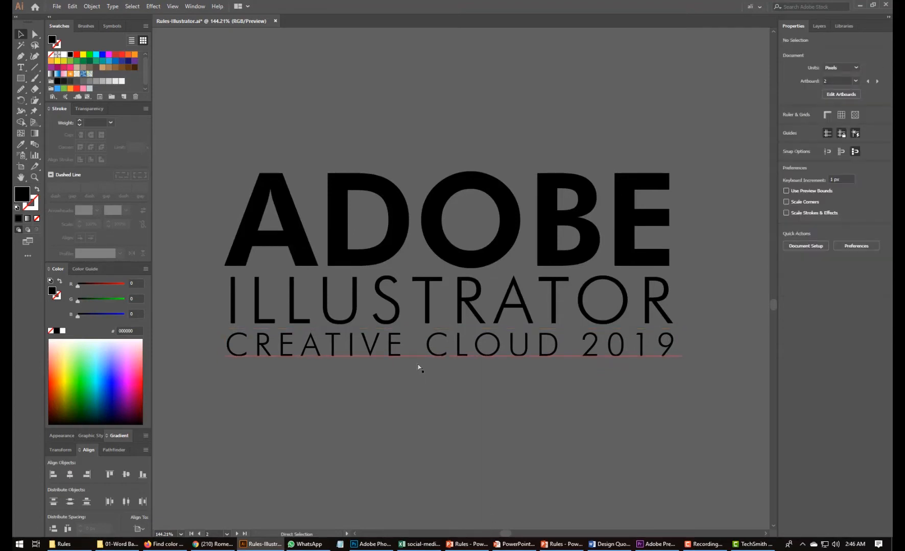
# Tighten the tracking of "ADOBE" to -100
pyautogui.click(609, 232)
pyautogui.hotkey('alt', 'Left')
pyautogui.hotkey('alt', 'Left')
pyautogui.hotkey('alt', 'Left')
pyautogui.hotkey('alt', 'Left')
pyautogui.hotkey('alt', 'Left')
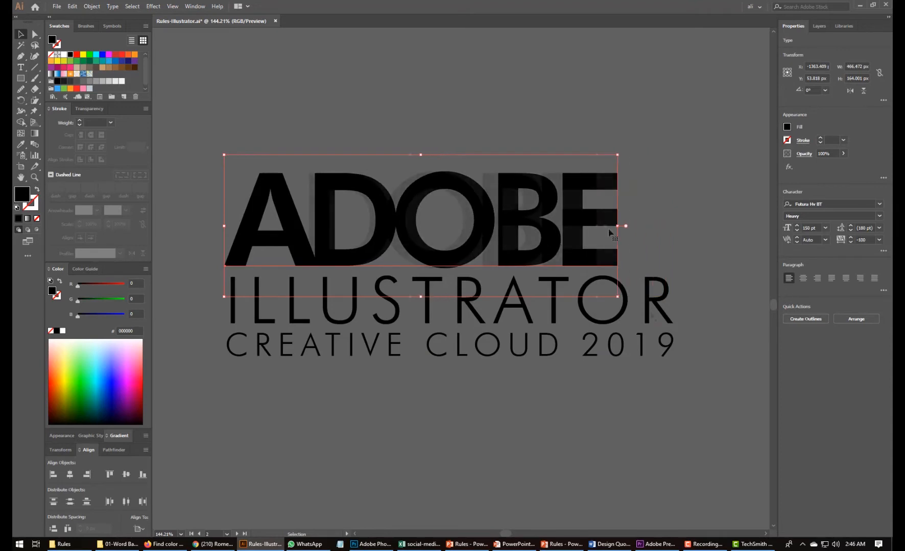
# Reduce the tracking of "ILLUSTRATOR" to 21 and of "CREATIVE CLOUD 2019" to 81 so both lines match the width of "ADOBE"
pyautogui.click(673, 330)
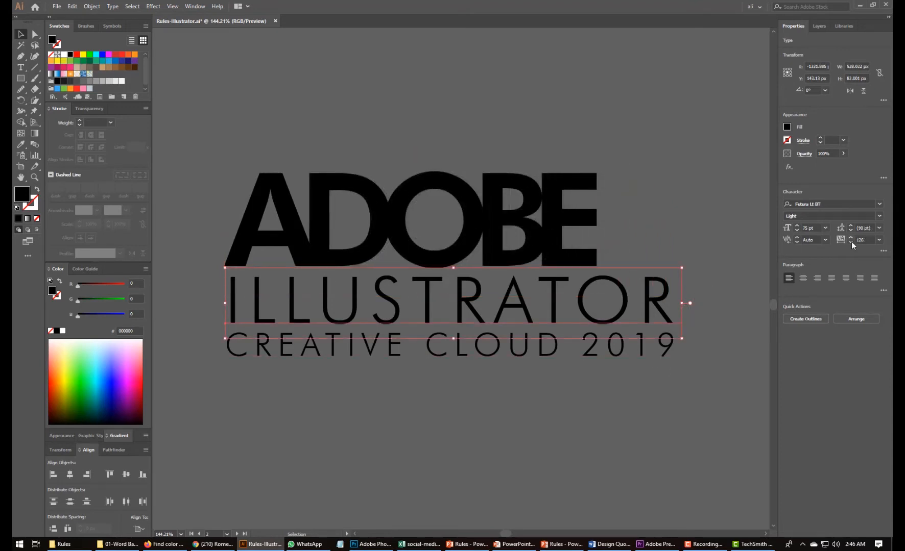
pyautogui.moveTo(850, 241); pyautogui.dragTo(850, 242)
pyautogui.keyDown('shift'); pyautogui.click(653, 349); pyautogui.keyUp('shift')
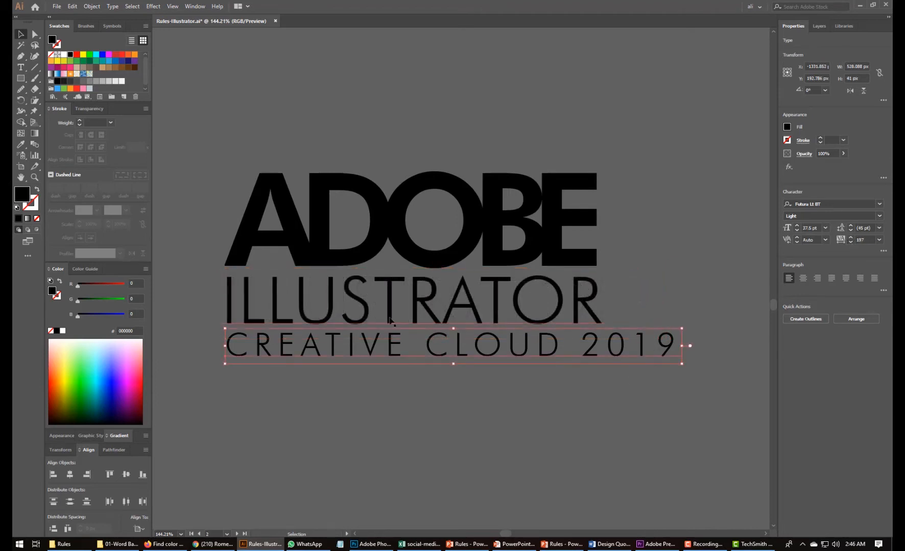
pyautogui.click(862, 238)
pyautogui.press('Down')
pyautogui.press('Down')
pyautogui.press('Down')
pyautogui.press('Down')
pyautogui.press('Down')
pyautogui.press('Down')
pyautogui.press('Down')
pyautogui.press('Down')
pyautogui.press('Down')
pyautogui.press('Down')
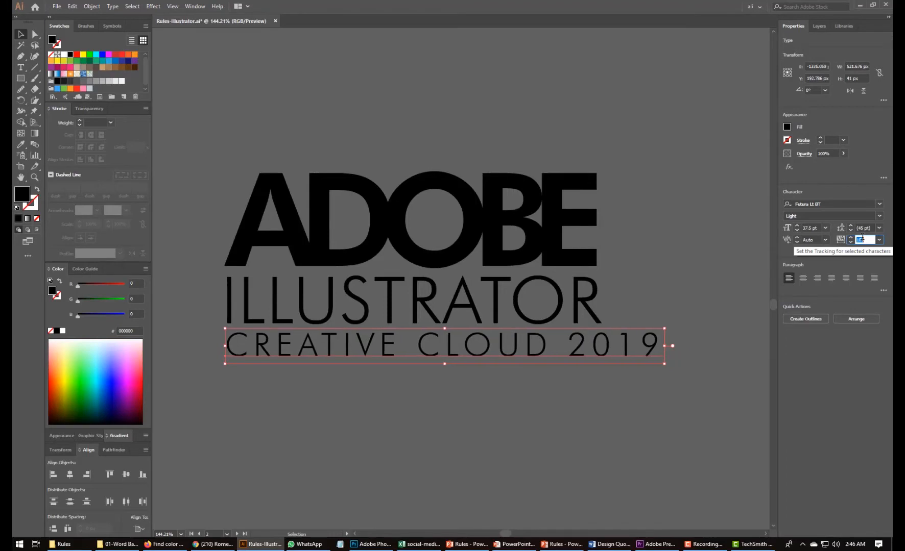
pyautogui.click(494, 429)
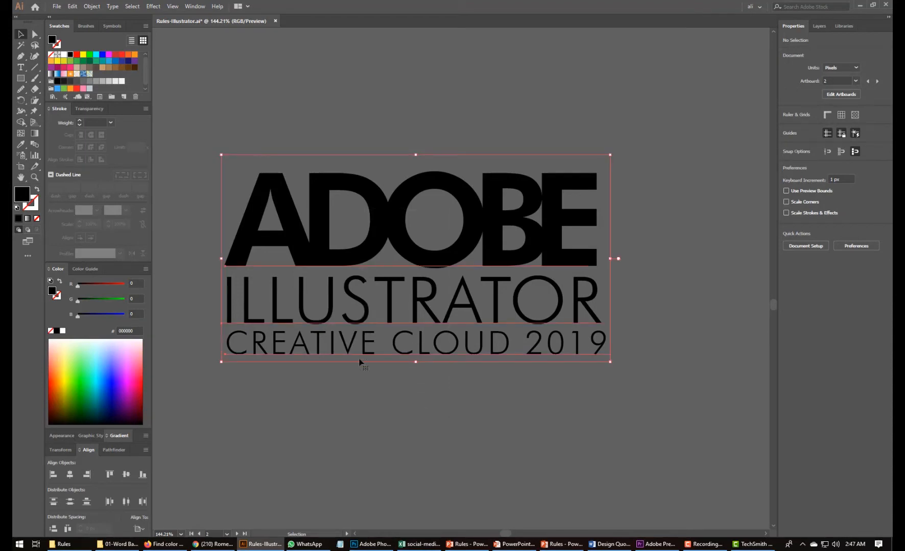
# Enlarge the three-line lockup proportionally, bringing "ADOBE" to about 185.5 pt, and deselect it
pyautogui.moveTo(610, 360); pyautogui.dragTo(703, 412)
pyautogui.click(482, 440)
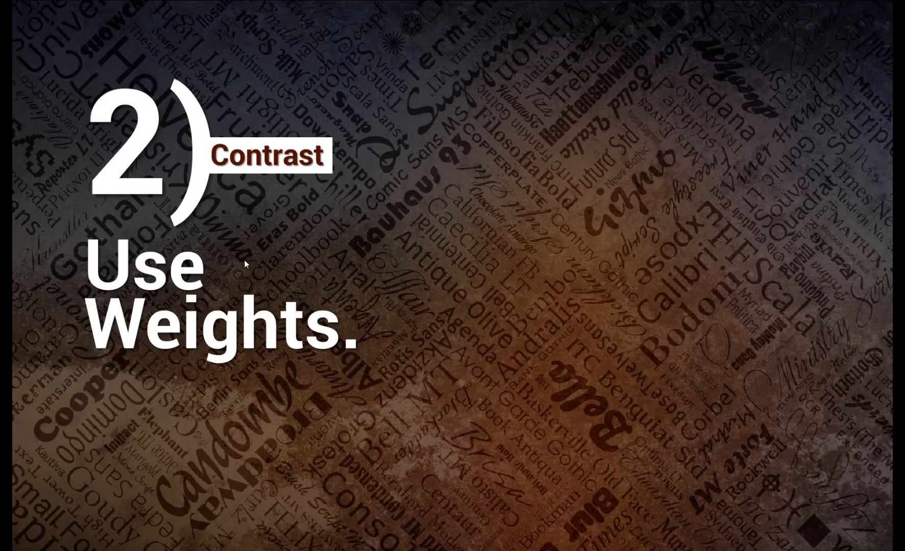
# Advance the slideshow to the third contrast rule, "Change Hue", and switch back to Illustrator
pyautogui.press('Right')
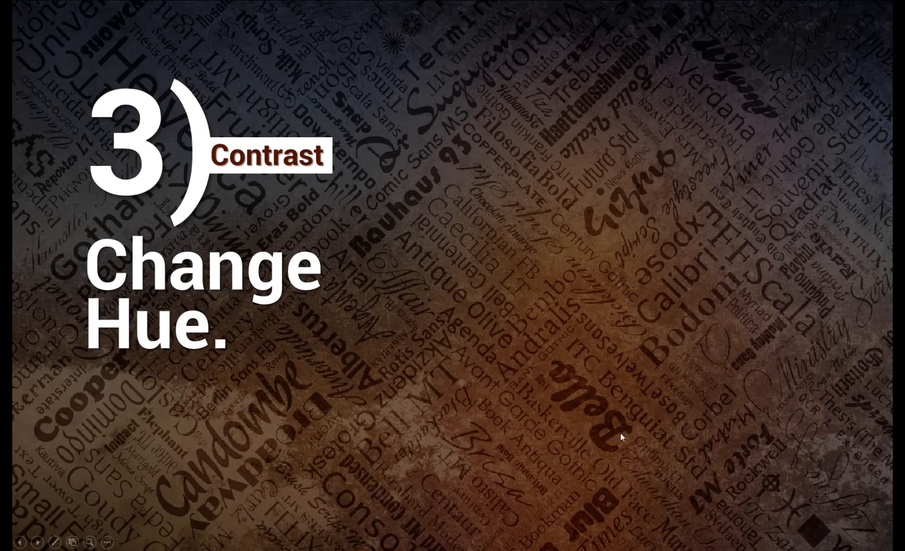
pyautogui.hotkey('alt', 'Tab')
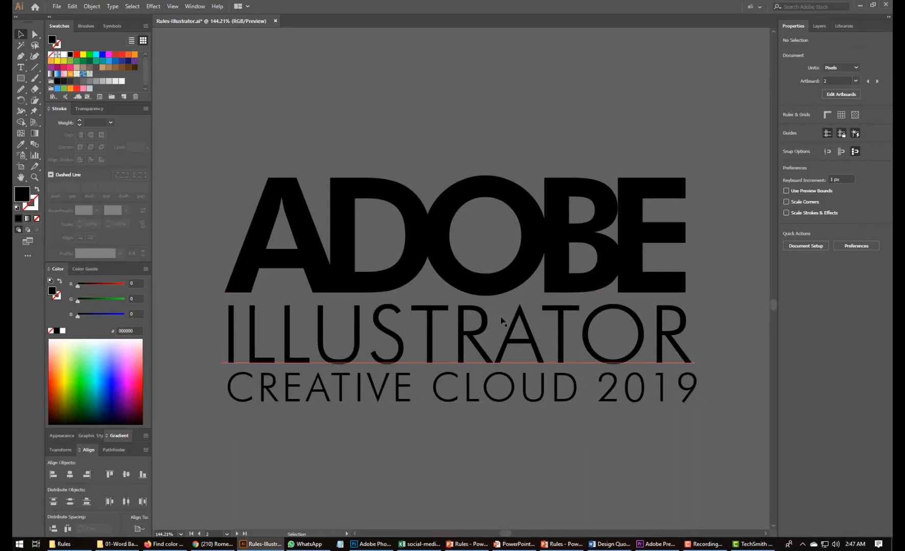
# Add a 922 by 628 px artboard around the lockup and leave artboard editing
pyautogui.click(418, 268)
pyautogui.press('space')
pyautogui.moveTo(416, 420); pyautogui.dragTo(410, 376)
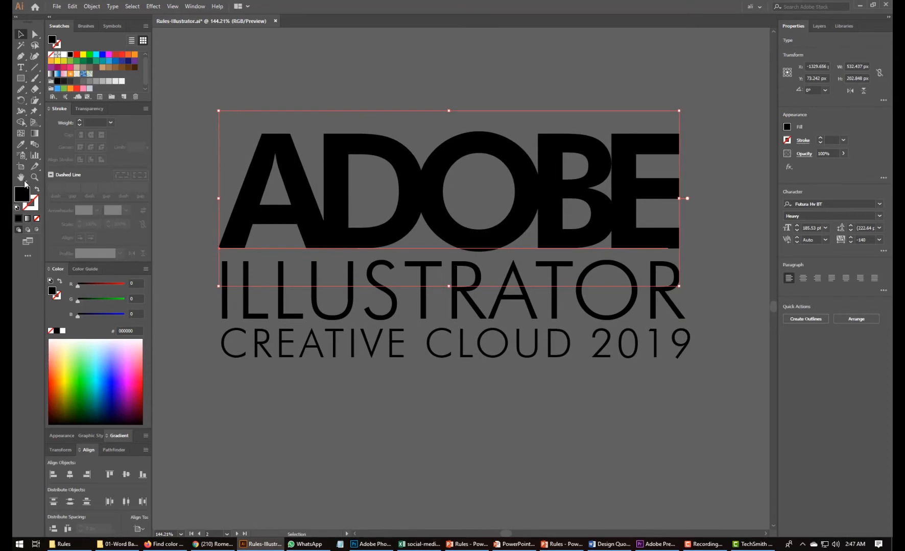
pyautogui.hotkey('ctrl', '-')
pyautogui.hotkey('ctrl', '-')
pyautogui.hotkey('ctrl', '-')
pyautogui.hotkey('ctrl', '-')
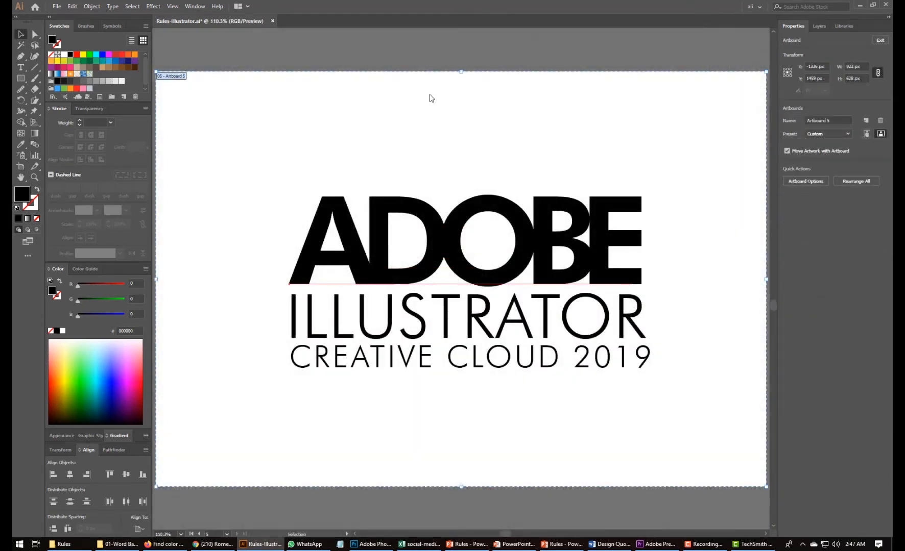
pyautogui.press('Escape')
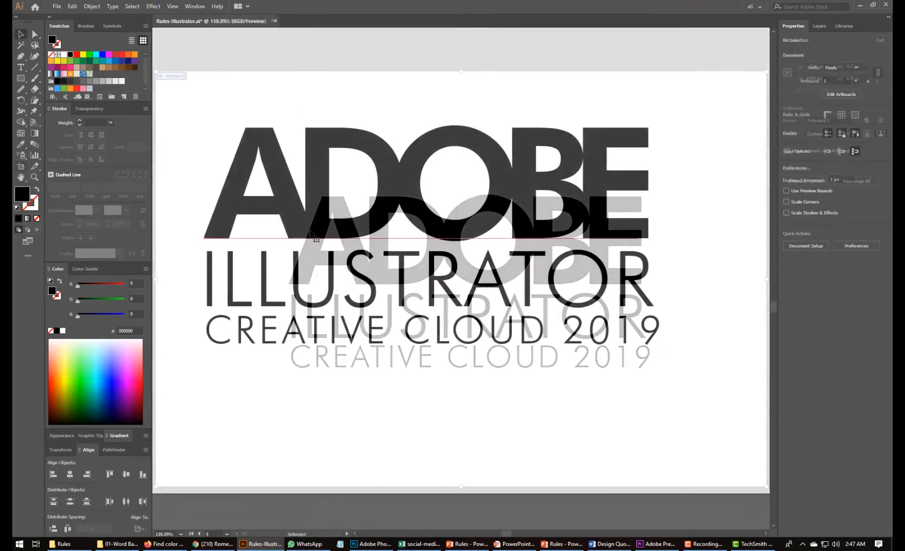
# Fill "ADOBE" with dark grey 4D4D4D and "ILLUSTRATOR" with light grey B3B3B3
pyautogui.click(207, 232)
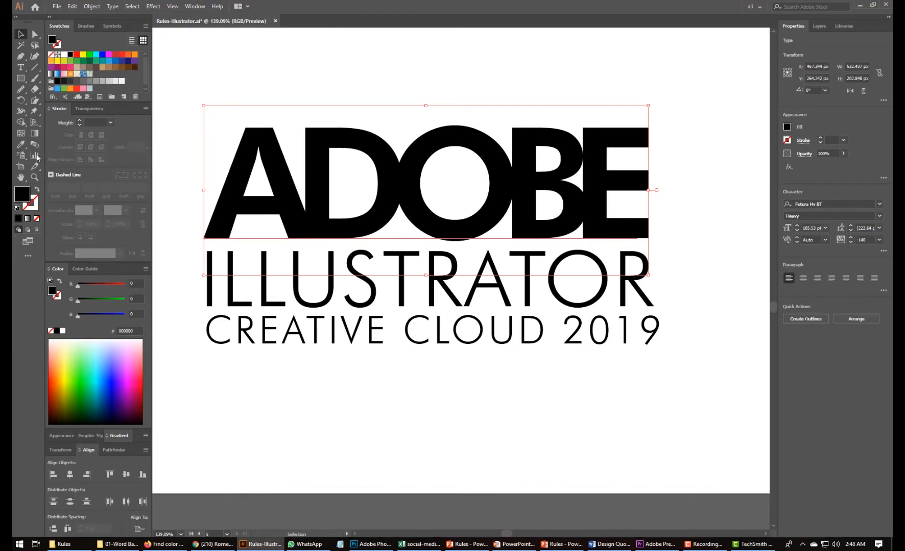
pyautogui.click(83, 81)
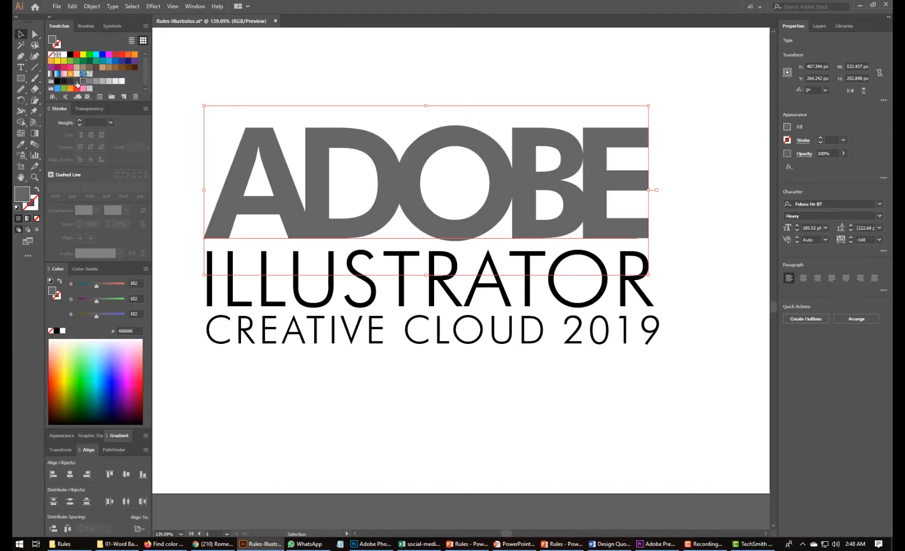
pyautogui.click(76, 82)
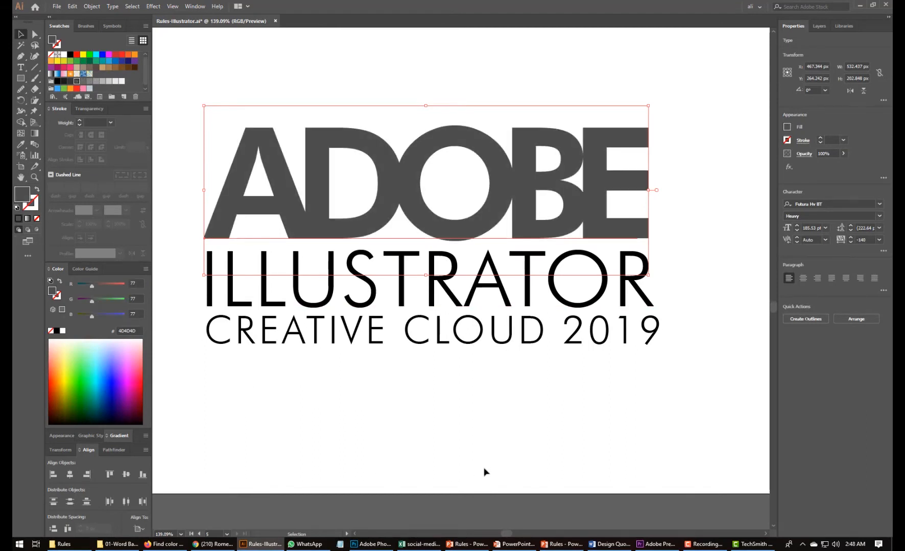
pyautogui.click(454, 365)
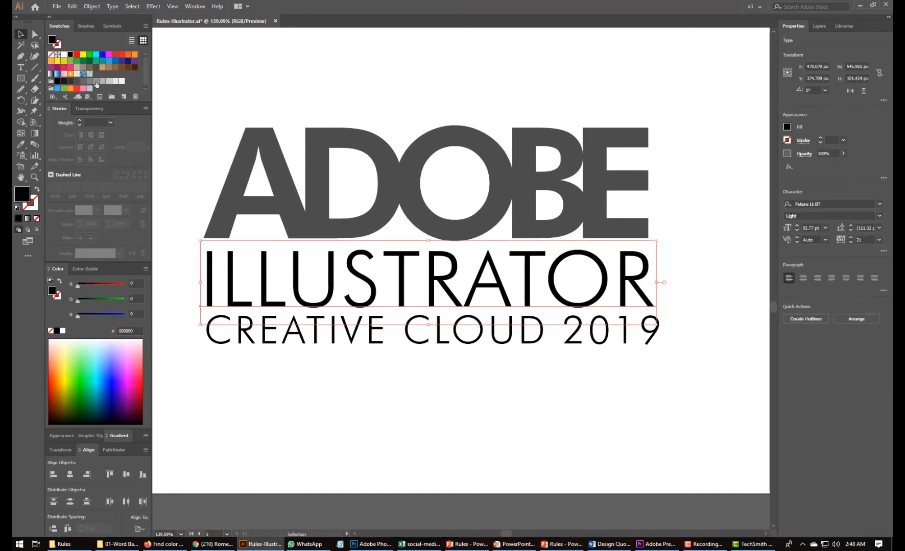
pyautogui.click(102, 81)
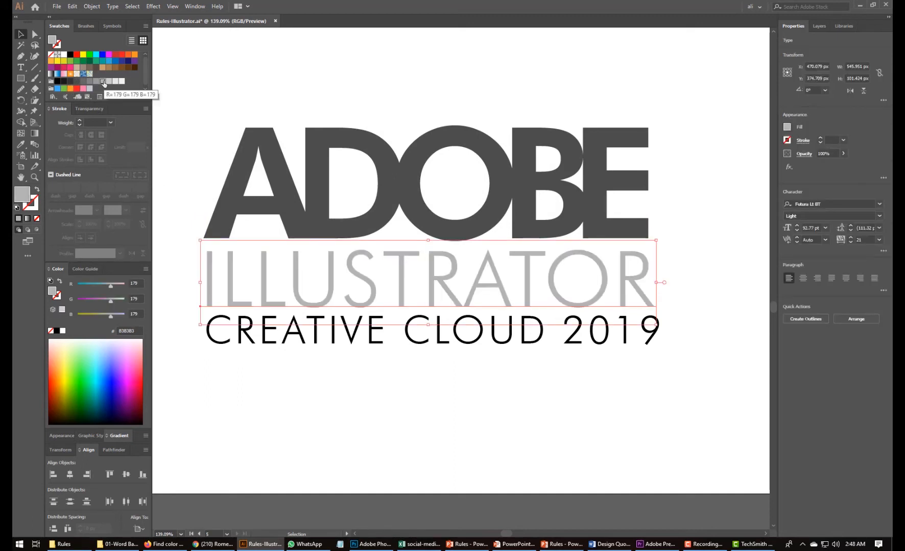
# Recolor "ADOBE" through orange and red to brown AA6213, and fill "ILLUSTRATOR" with dark grey 333333
pyautogui.click(304, 222)
pyautogui.click(128, 54)
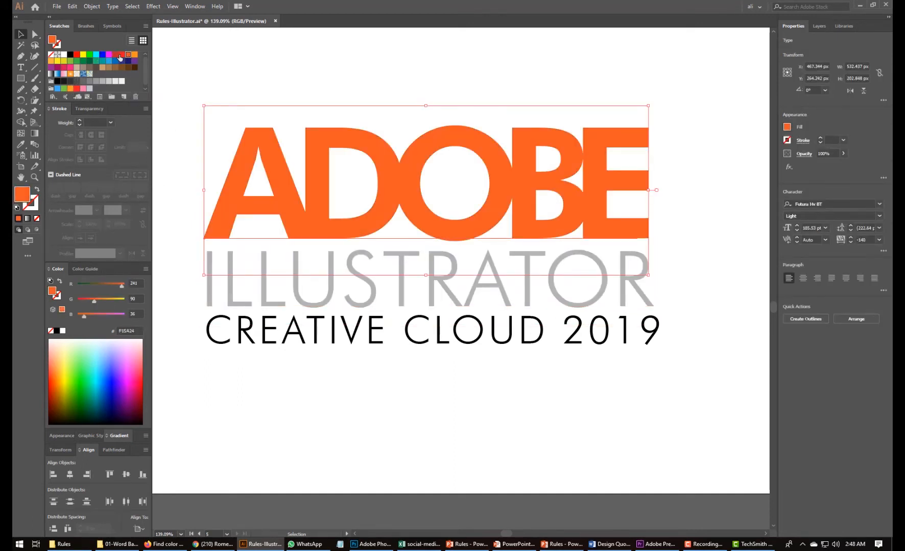
pyautogui.click(121, 54)
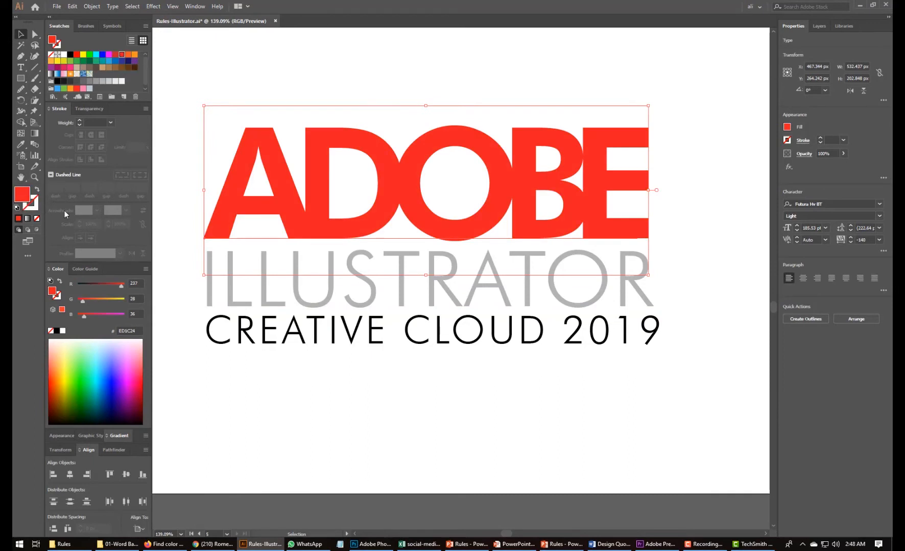
pyautogui.click(393, 71)
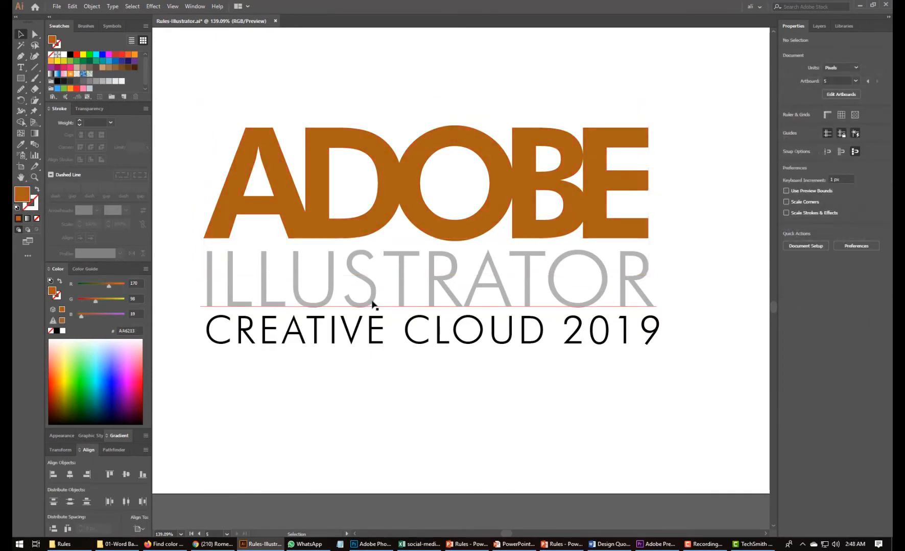
pyautogui.click(231, 295)
pyautogui.click(71, 82)
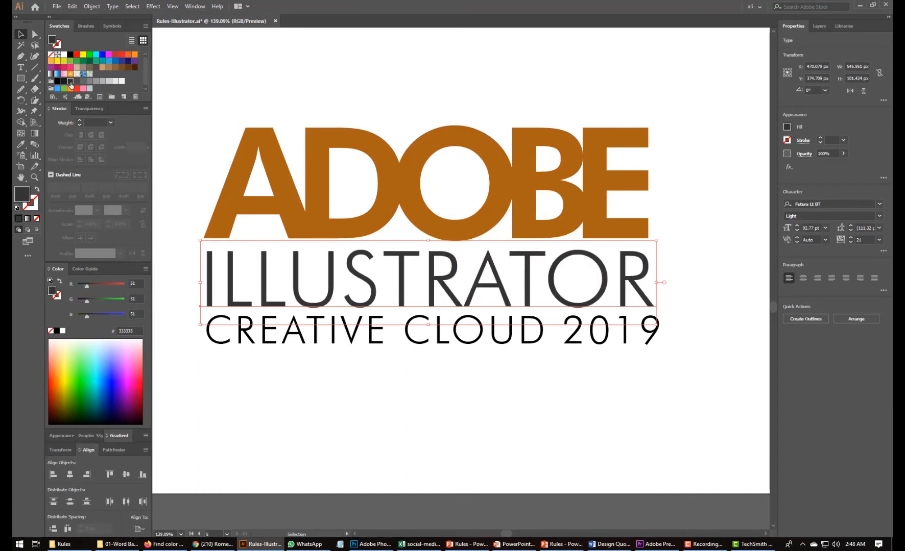
pyautogui.click(309, 328)
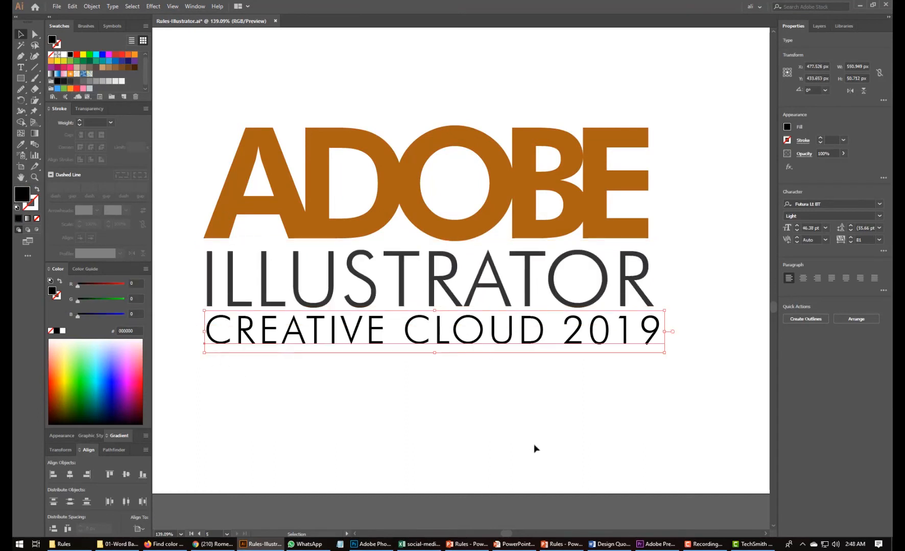
pyautogui.click(493, 447)
pyautogui.hotkey('ctrl', '0')
pyautogui.hotkey('ctrl', '0')
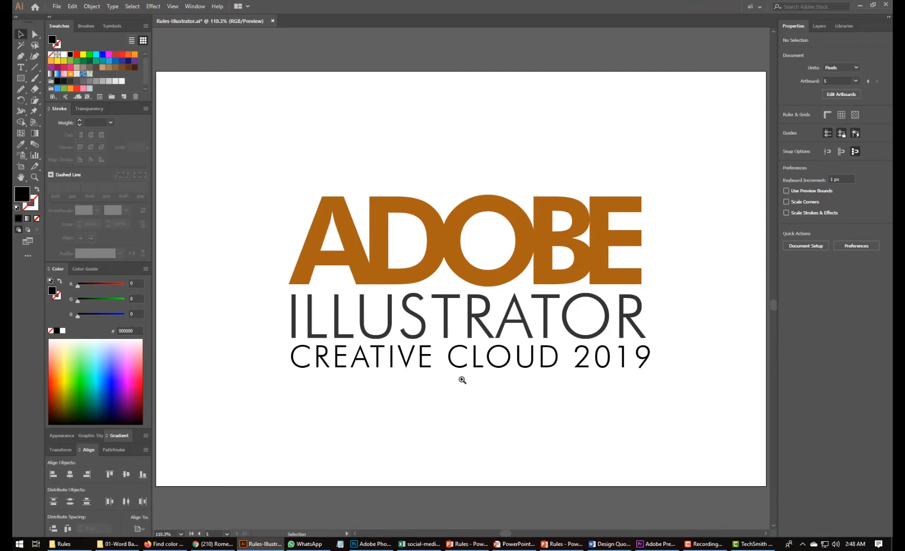
# Switch to the slideshow, advance it to the fourth contrast rule, "Using Shapes", and return to Illustrator
pyautogui.hotkey('ctrl', 'a')
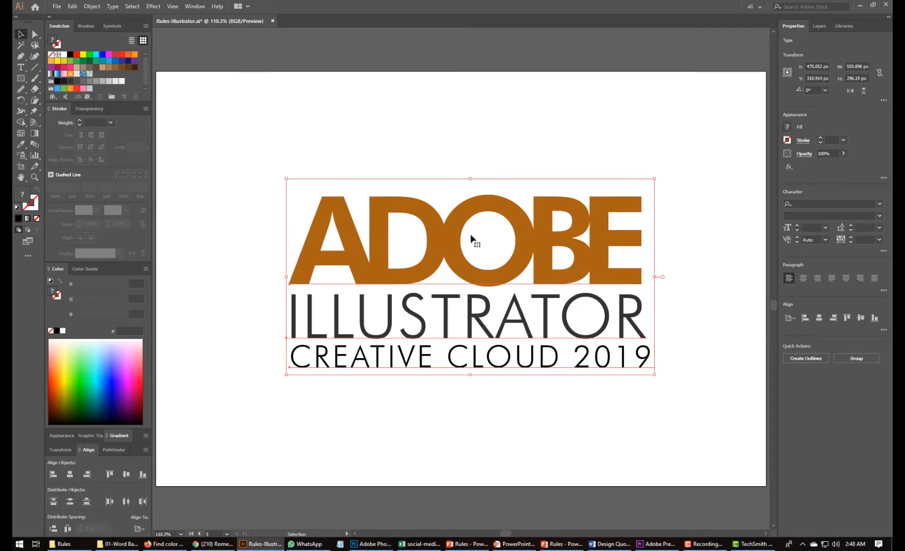
pyautogui.click(461, 181)
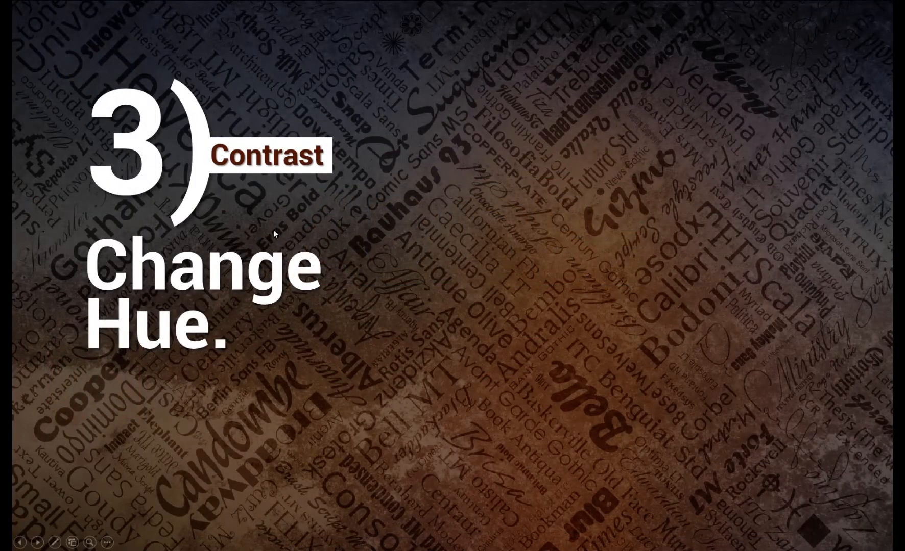
pyautogui.click(273, 230)
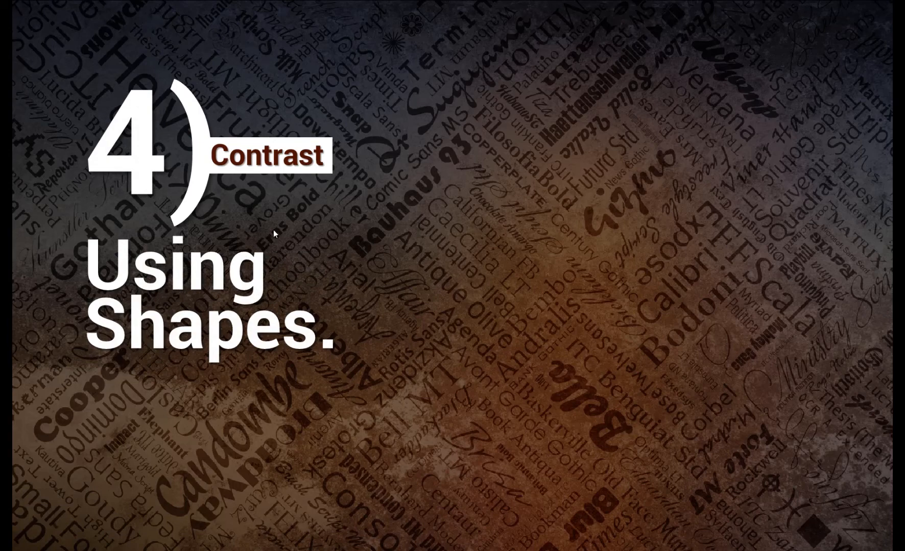
pyautogui.hotkey('alt', 'Tab')
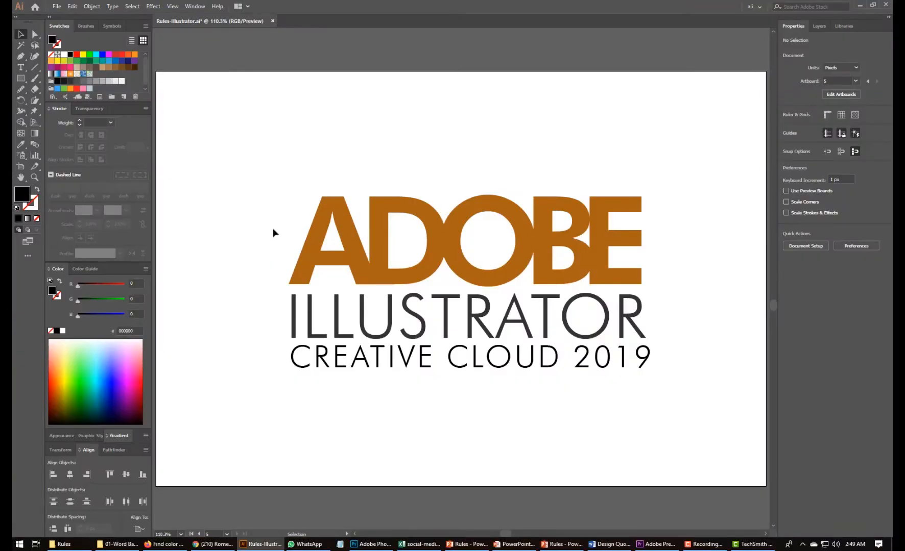
# Recolor all three text lines with the dark grey 333333 sampled from "ILLUSTRATOR" using the Eyedropper, and deselect them
pyautogui.moveTo(367, 173); pyautogui.dragTo(483, 392)
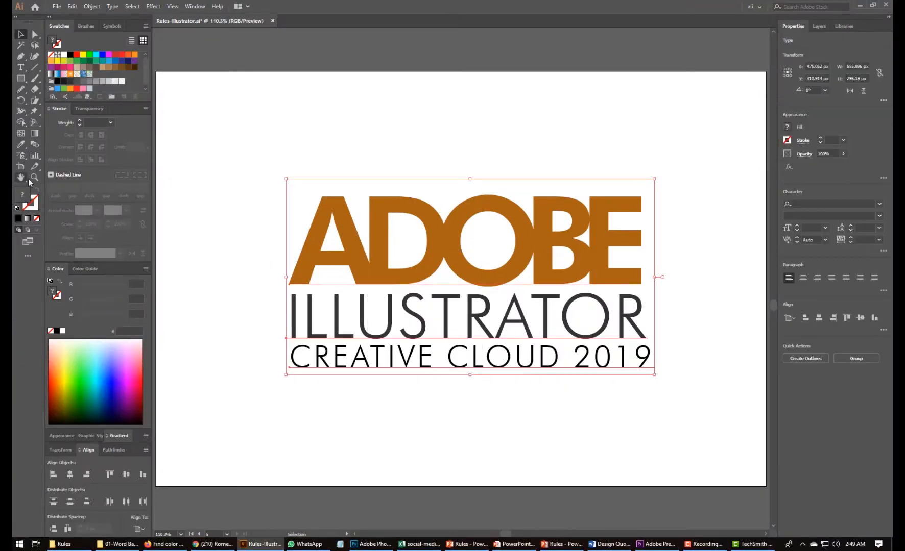
pyautogui.click(19, 145)
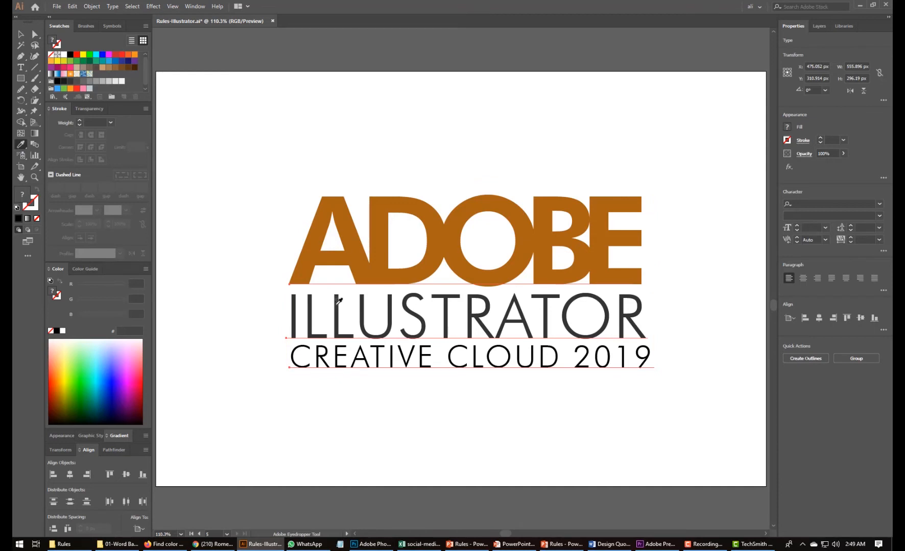
pyautogui.click(337, 301)
pyautogui.click(23, 34)
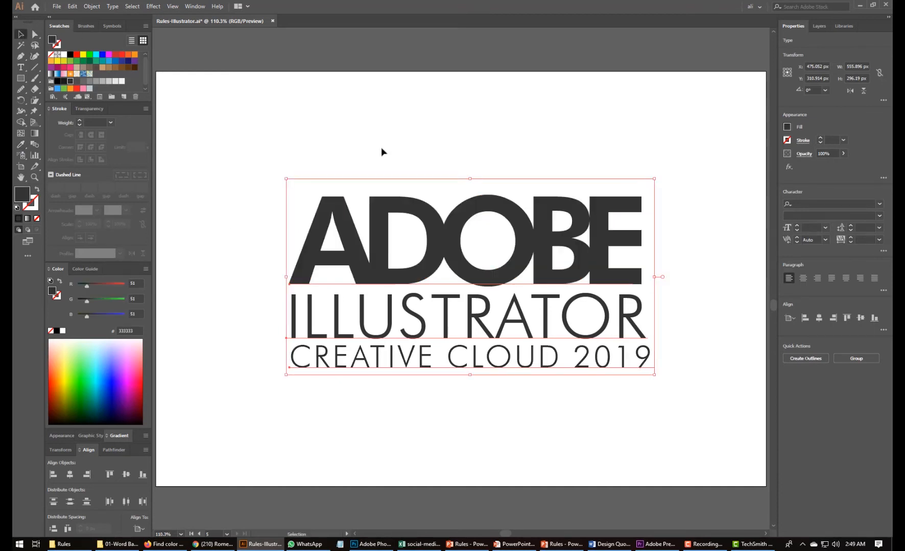
pyautogui.click(382, 149)
# Move "CREATIVE CLOUD 2019" down about 19 px and draw a dark grey rectangle about 541 by 62 px over "ILLUSTRATOR"
pyautogui.click(394, 368)
pyautogui.moveTo(395, 369); pyautogui.dragTo(395, 381)
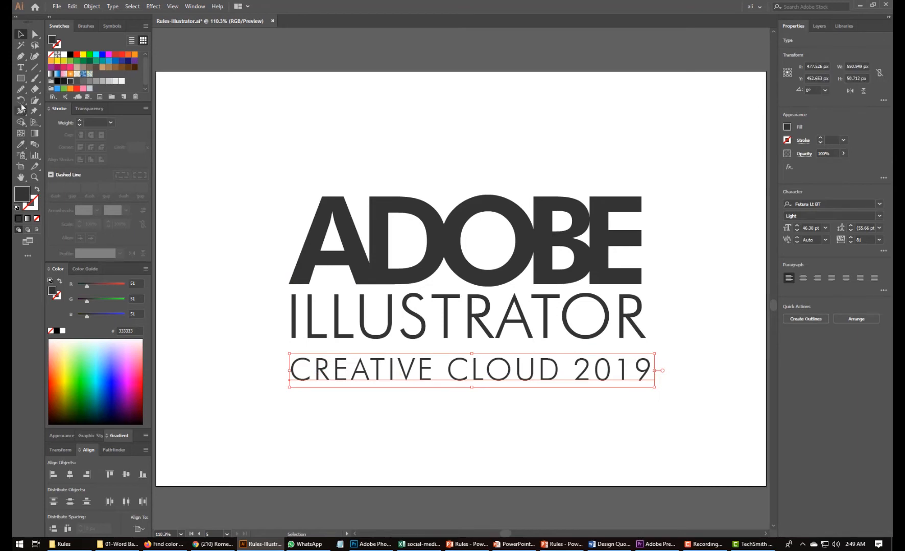
pyautogui.click(20, 78)
pyautogui.moveTo(287, 297); pyautogui.dragTo(644, 338)
pyautogui.press('v')
# Arrange the dark grey rectangle behind the "ILLUSTRATOR" text
pyautogui.rightClick(453, 308)
pyautogui.moveTo(504, 452)
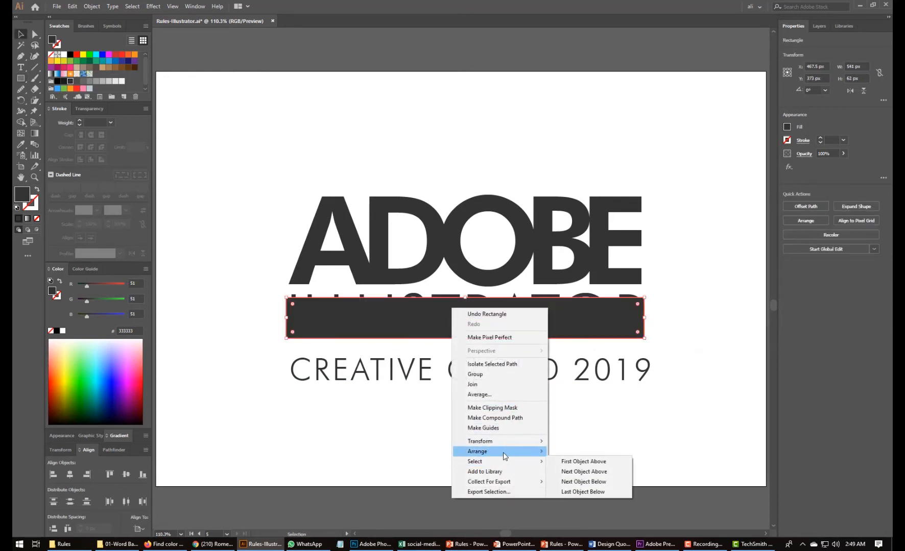
pyautogui.click(572, 482)
# Fill "ILLUSTRATOR" with the white sampled from the artboard using the Eyedropper, and deselect it
pyautogui.click(414, 297)
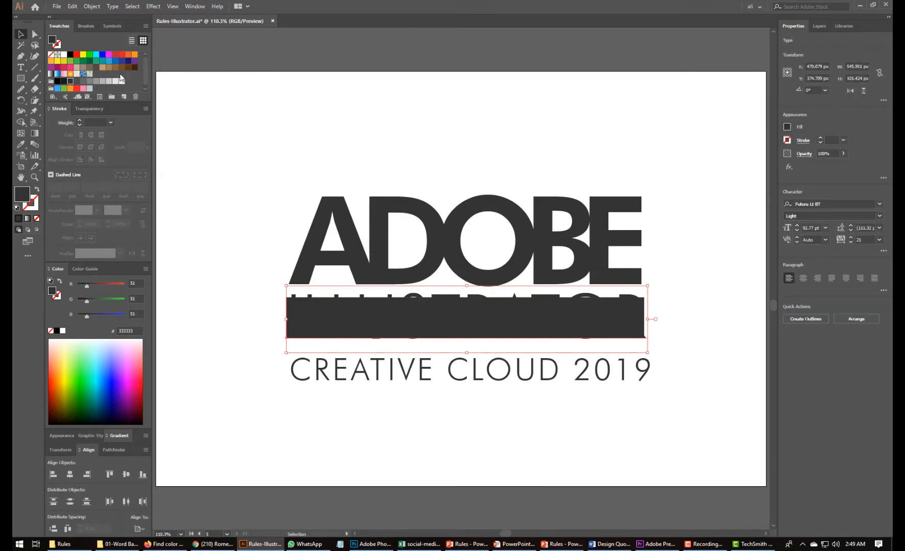
pyautogui.click(21, 144)
pyautogui.click(216, 203)
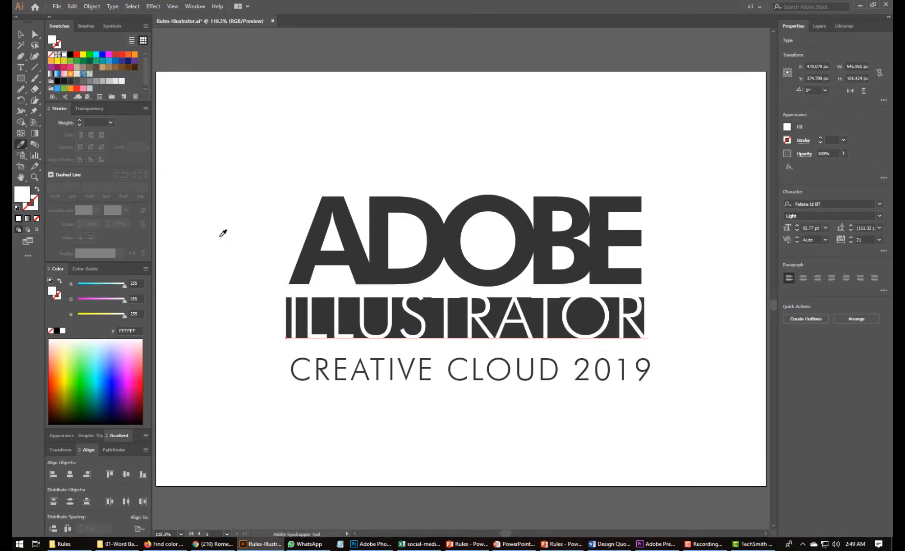
pyautogui.click(23, 35)
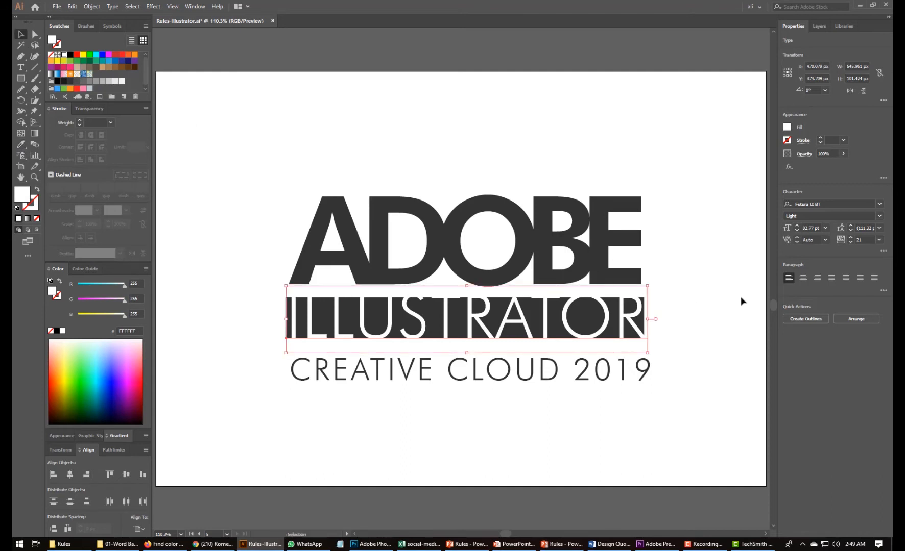
pyautogui.click(741, 298)
pyautogui.click(638, 335)
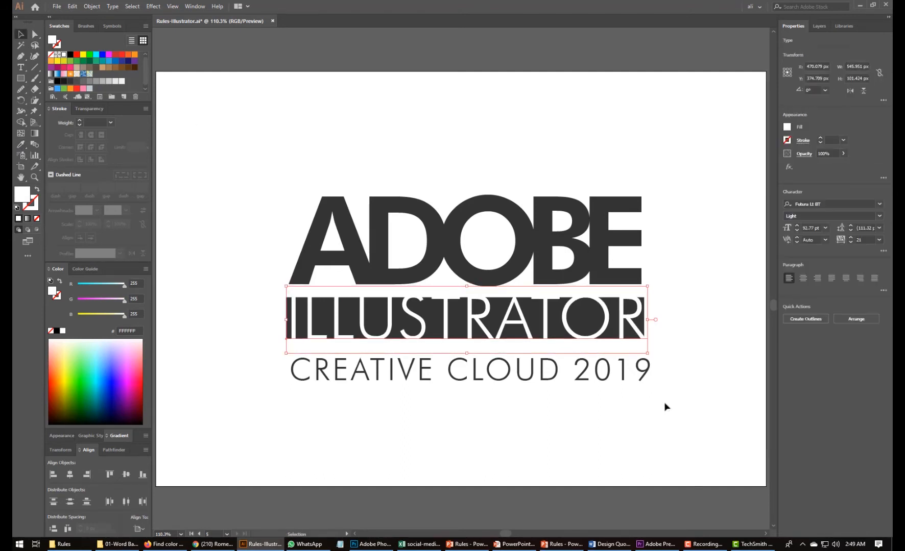
pyautogui.click(691, 324)
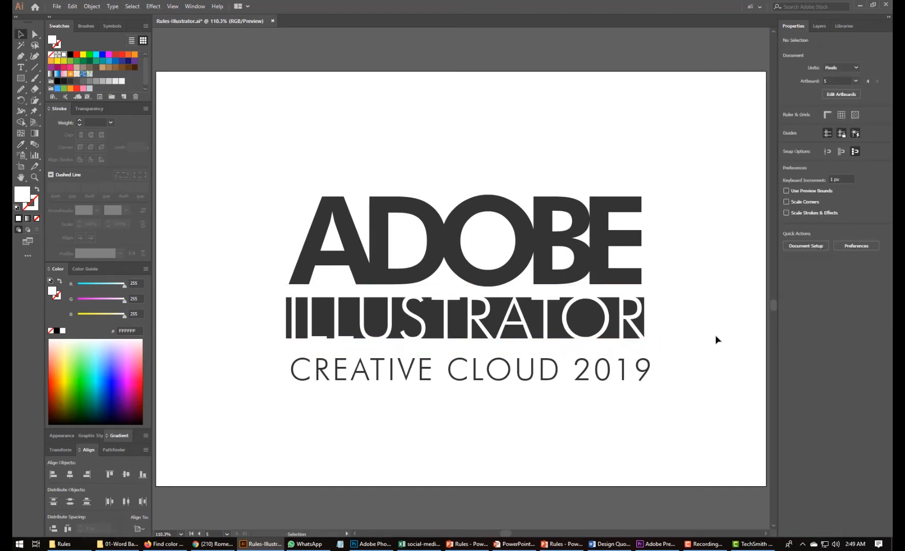
# Move the "ILLUSTRATOR" text and its dark grey rectangle up about 9 px, closer to "ADOBE"
pyautogui.moveTo(688, 316); pyautogui.dragTo(286, 339)
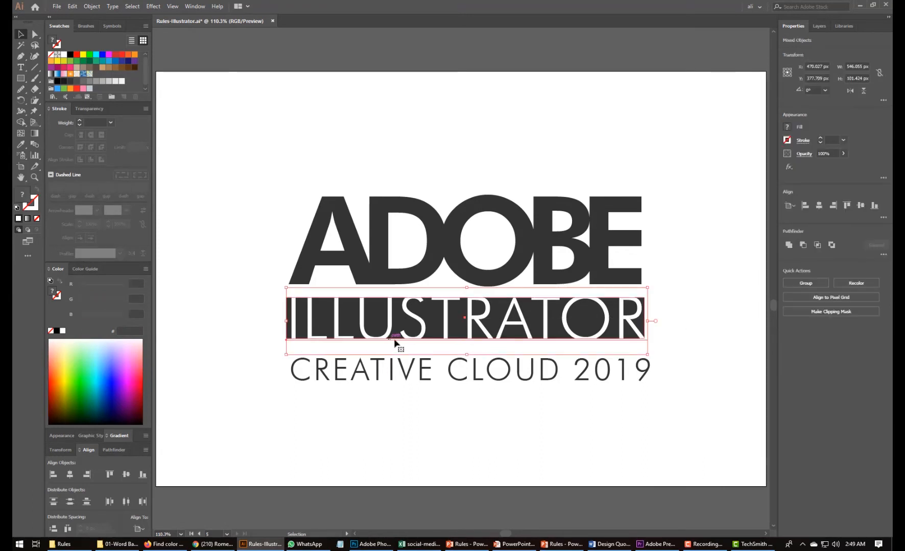
pyautogui.press('Up')
pyautogui.press('Up')
pyautogui.press('Up')
pyautogui.press('Up')
pyautogui.press('Up')
pyautogui.press('Up')
pyautogui.press('Up')
pyautogui.press('Up')
pyautogui.press('Up')
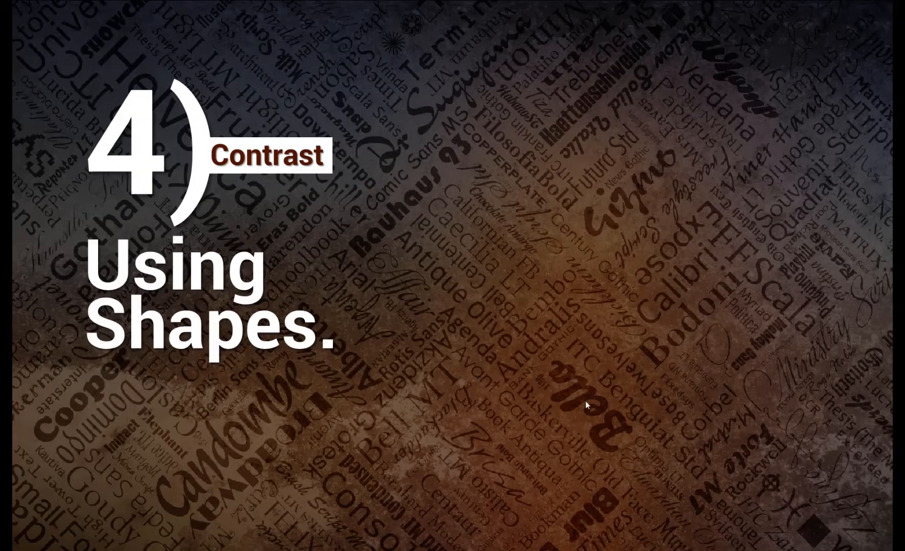
# Advance the slide show to "5) Contrast: Mix it up, Be Unique." and switch back to Illustrator
pyautogui.click(374, 306)
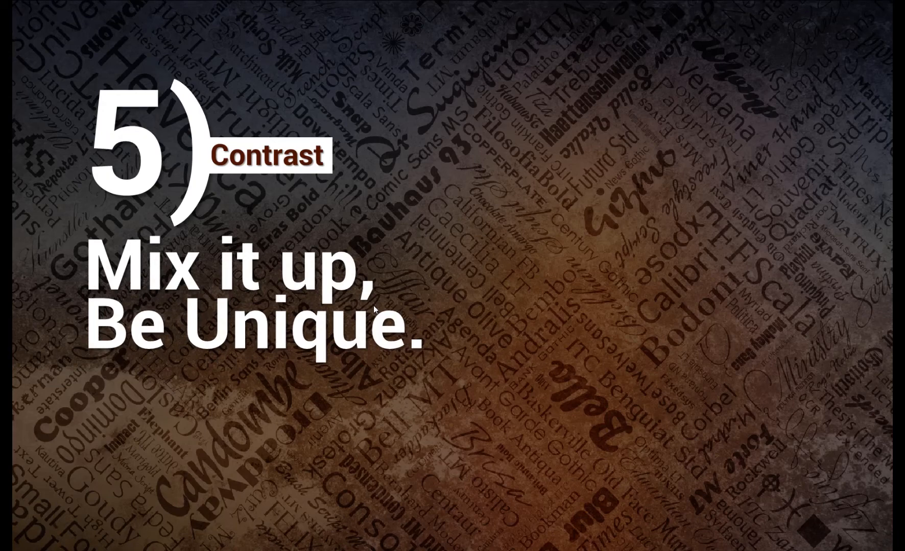
pyautogui.press('super+Tab')
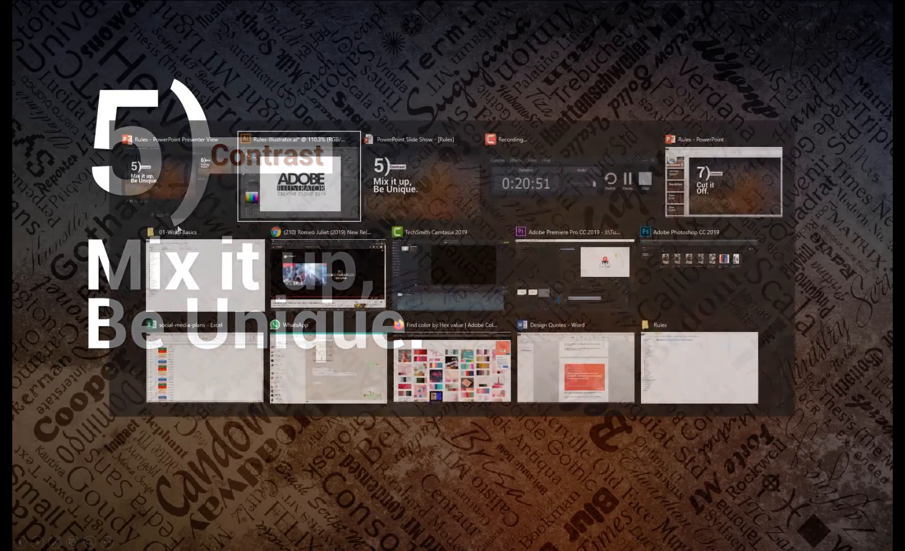
pyautogui.click(324, 174)
# Locate the "Calender 2020" artboard in the document and bring its text into close view
pyautogui.hotkey('ctrl', '-')
pyautogui.hotkey('ctrl', '-')
pyautogui.hotkey('ctrl', '-')
pyautogui.hotkey('ctrl', '-')
pyautogui.hotkey('ctrl', '-')
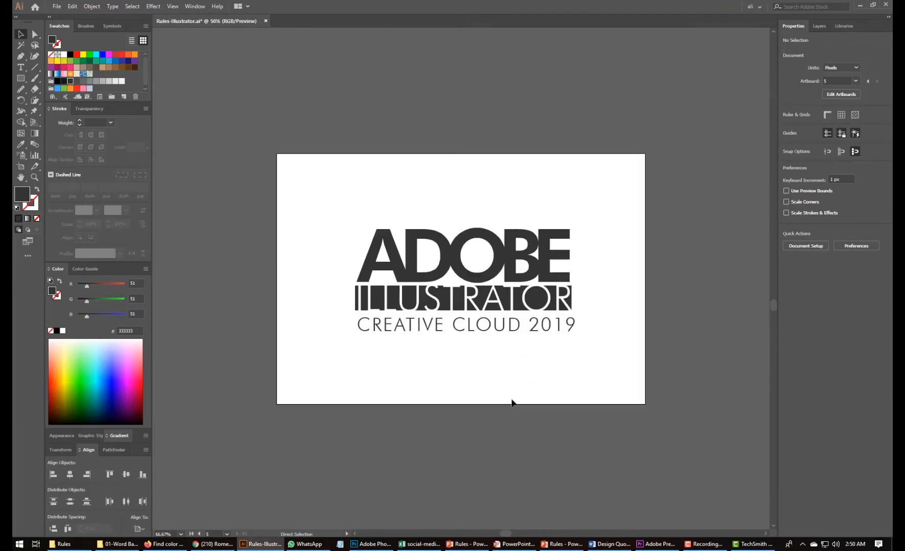
pyautogui.moveTo(642, 424); pyautogui.dragTo(383, 225)
pyautogui.moveTo(442, 386); pyautogui.dragTo(319, 163)
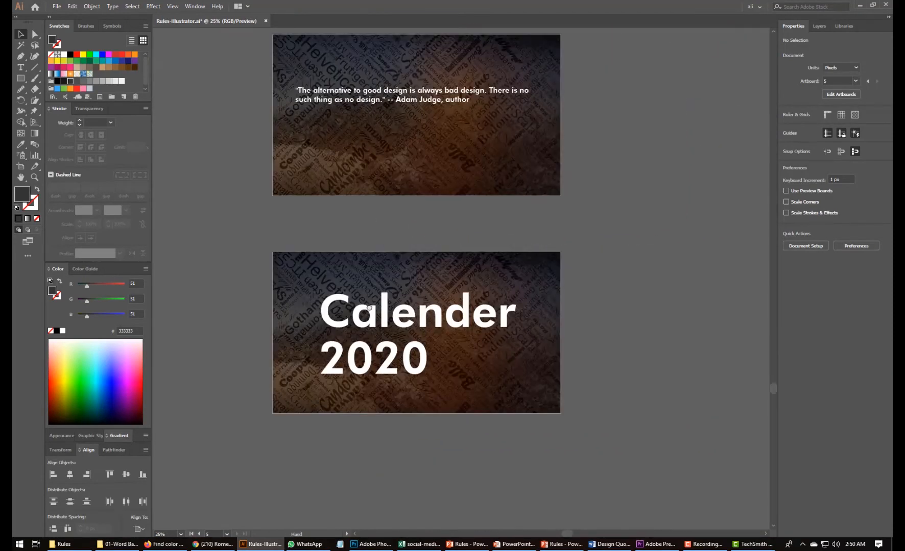
pyautogui.moveTo(298, 328); pyautogui.dragTo(287, 279)
pyautogui.moveTo(388, 268); pyautogui.dragTo(592, 384)
pyautogui.hotkey('ctrl', '-')
pyautogui.hotkey('ctrl', '-')
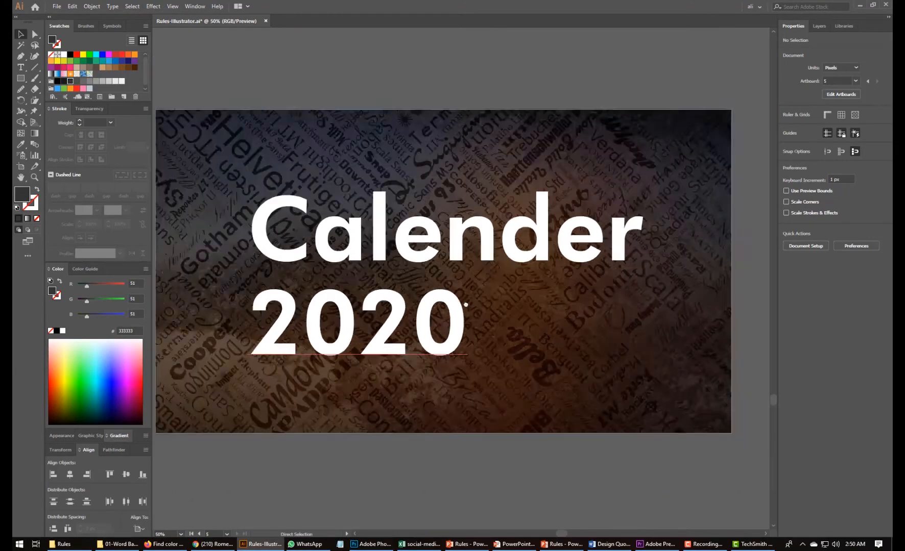
pyautogui.moveTo(490, 294); pyautogui.dragTo(458, 328)
pyautogui.moveTo(263, 227); pyautogui.dragTo(586, 349)
pyautogui.click(434, 248)
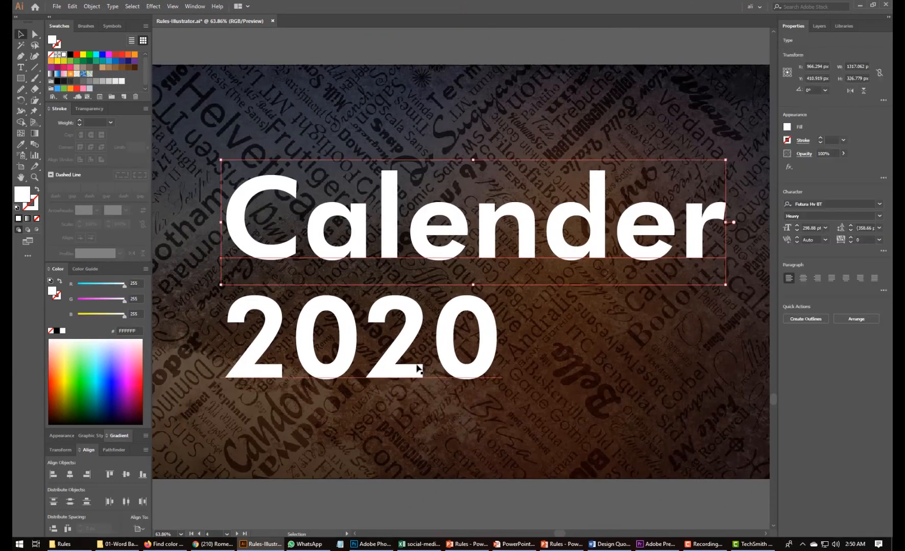
pyautogui.click(425, 345)
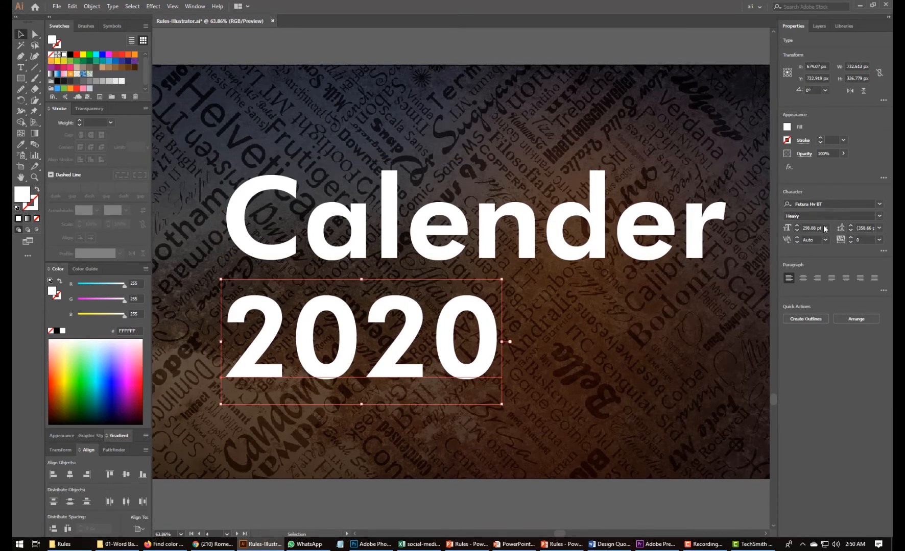
pyautogui.click(831, 204)
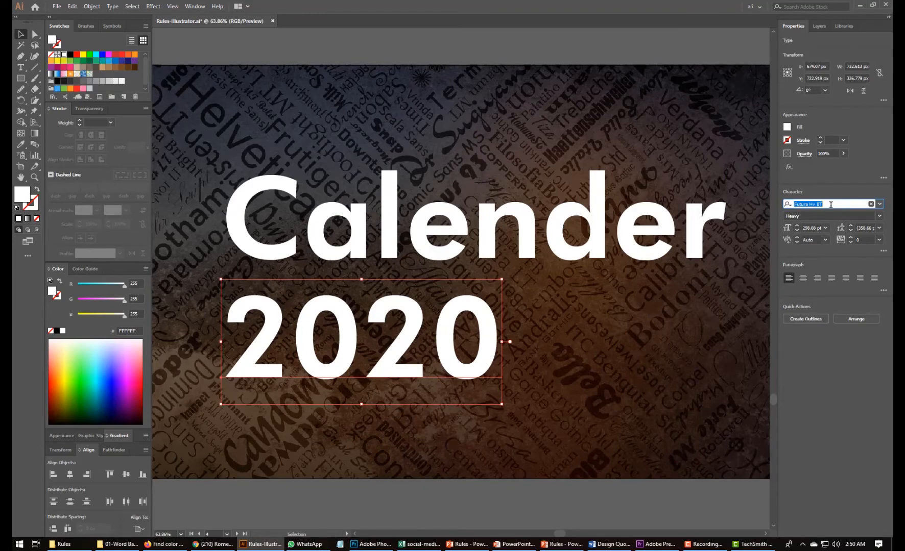
pyautogui.write('Century')
pyautogui.press('Escape')
pyautogui.rightClick(395, 352)
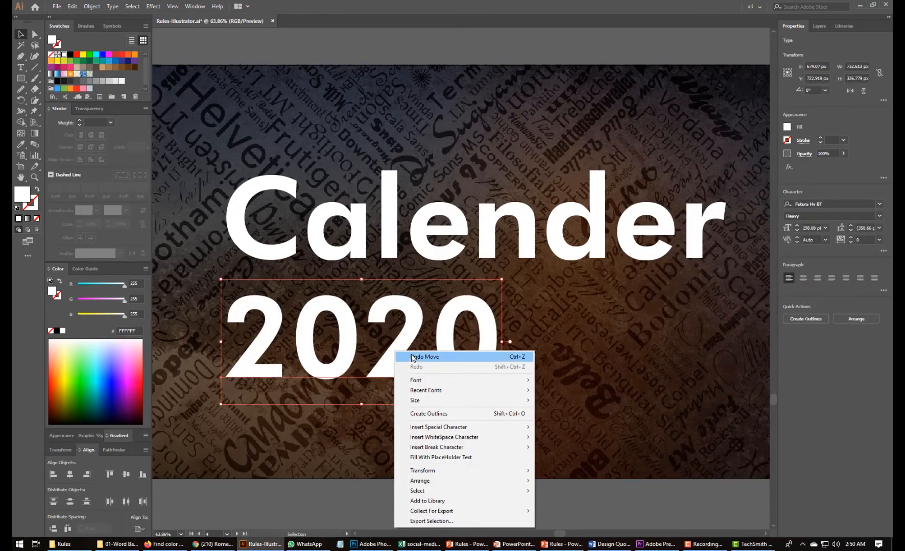
pyautogui.click(317, 377)
# Duplicate the "2020" text and place the copy just below the artboard
pyautogui.moveTo(377, 372); pyautogui.dragTo(462, 302)
pyautogui.moveTo(438, 262); pyautogui.dragTo(478, 507)
pyautogui.click(450, 387)
pyautogui.moveTo(450, 387); pyautogui.dragTo(444, 432)
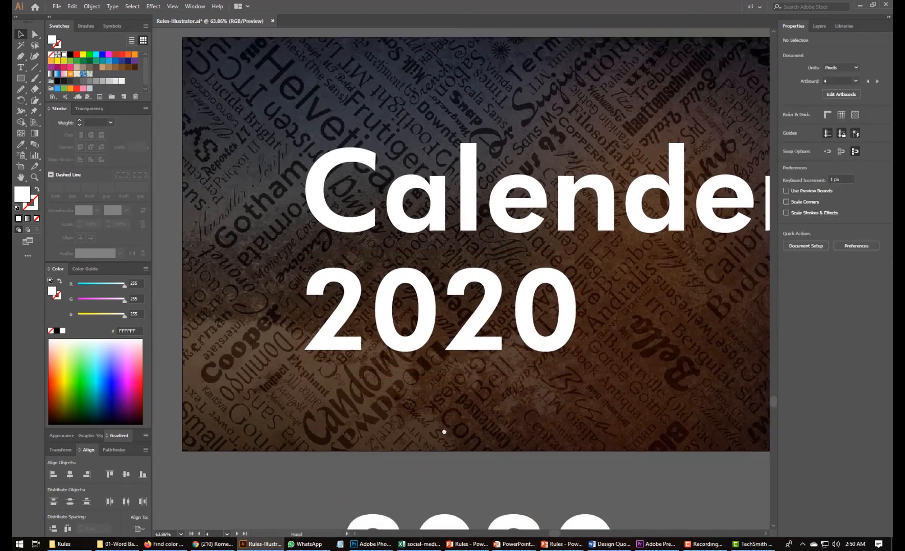
# Convert the "2020" text under "Calender" to outlines, ungroup it into separate digits, and deselect them
pyautogui.click(365, 332)
pyautogui.rightClick(373, 326)
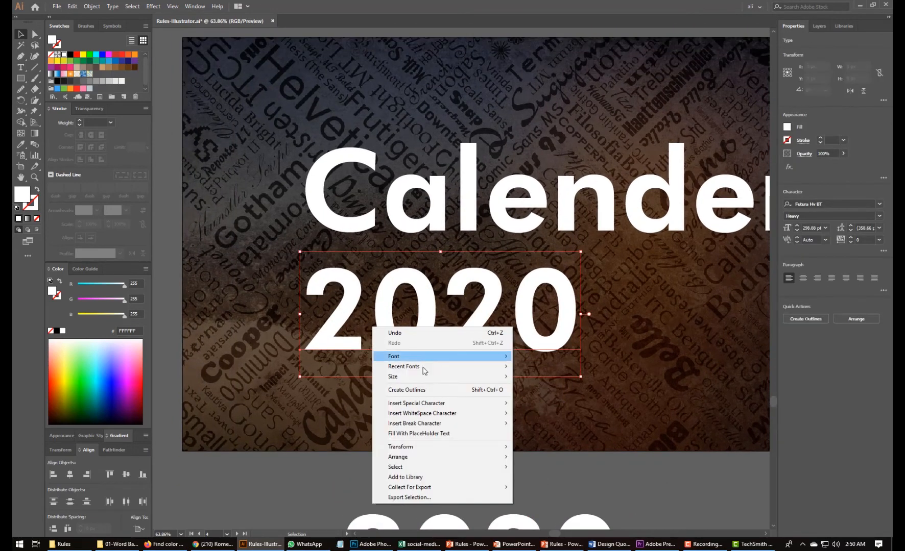
pyautogui.click(424, 389)
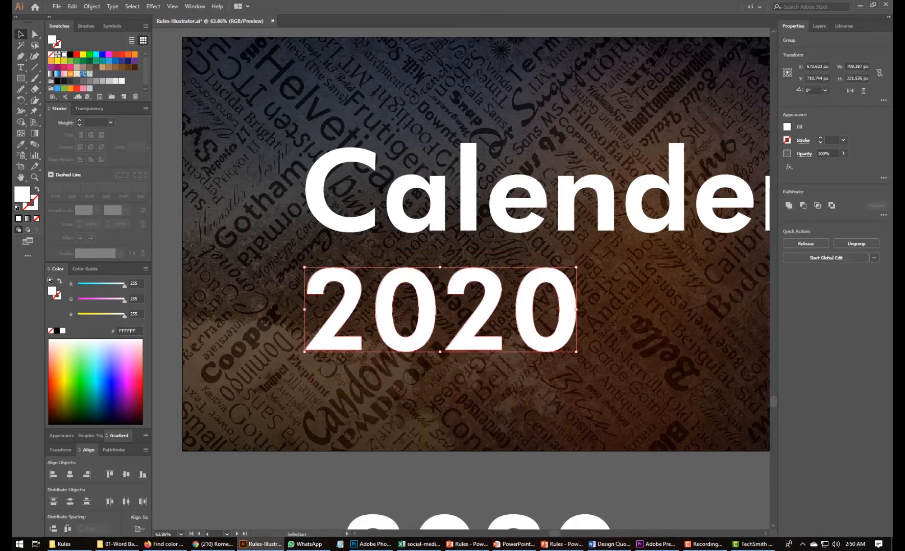
pyautogui.rightClick(390, 323)
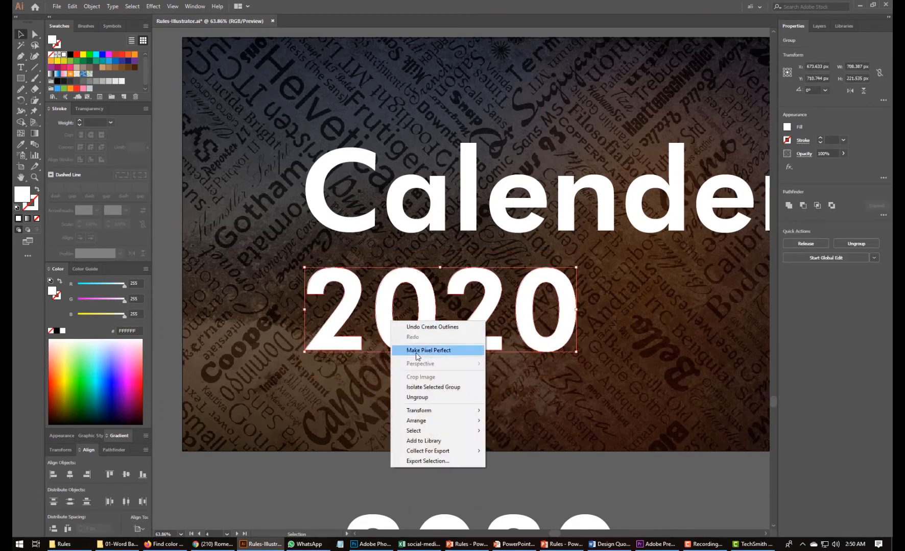
pyautogui.click(418, 398)
pyautogui.click(300, 236)
# Move the first 0 of the outlined "2020" left so it overlaps the first 2, and deselect it
pyautogui.moveTo(289, 224); pyautogui.dragTo(649, 413)
pyautogui.moveTo(468, 317); pyautogui.dragTo(518, 332)
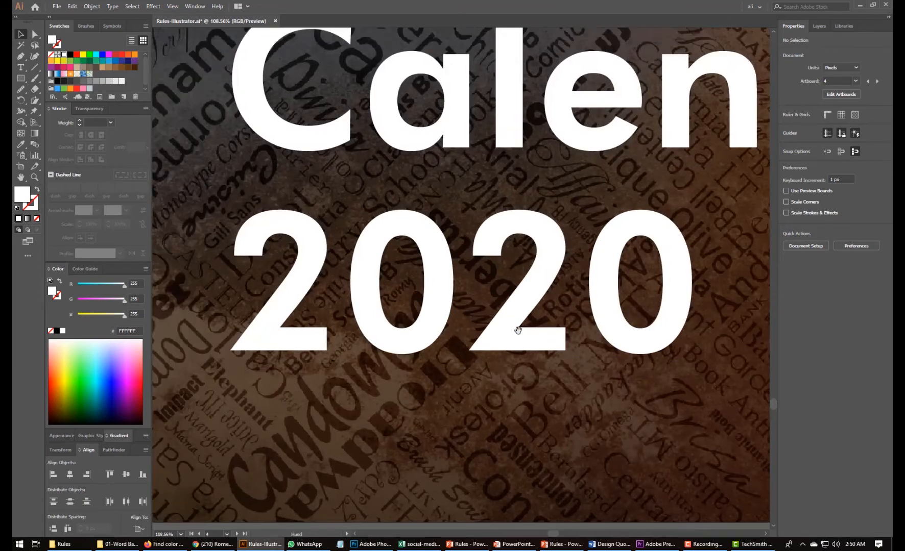
pyautogui.moveTo(380, 341); pyautogui.dragTo(347, 335)
pyautogui.click(349, 424)
# Extend the first 2's base into the 0 by moving its two right-end anchor points 40 px right
pyautogui.click(311, 341)
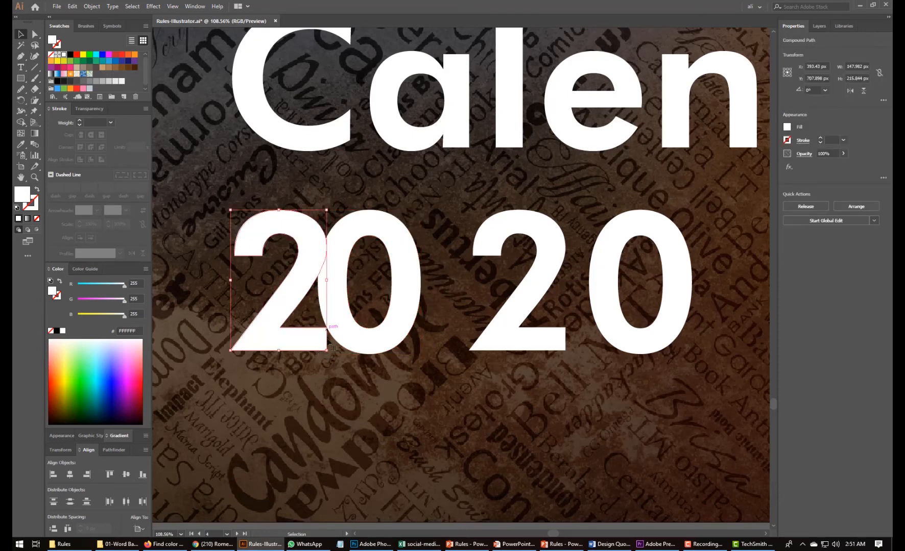
pyautogui.press('a')
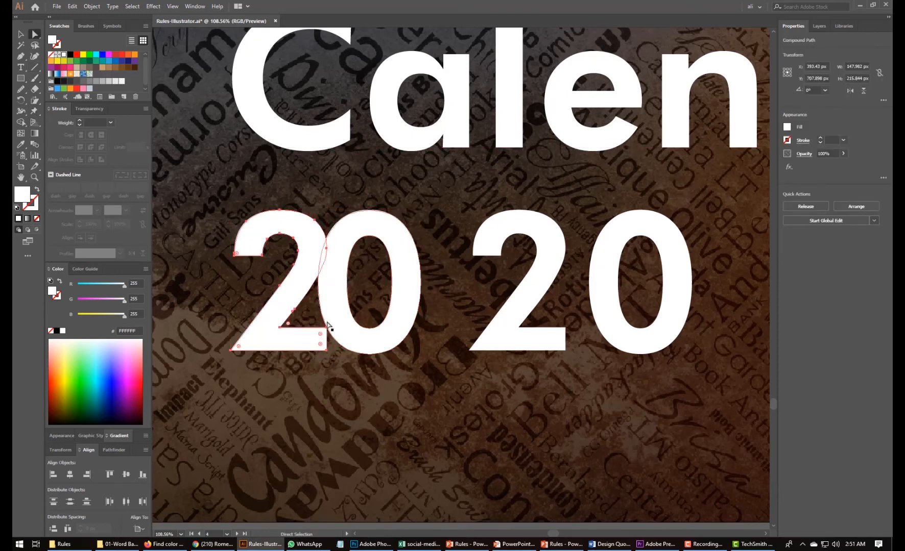
pyautogui.click(328, 330)
pyautogui.keyDown('shift'); pyautogui.click(327, 351); pyautogui.keyUp('shift')
pyautogui.hotkey('shift', 'Right')
pyautogui.hotkey('shift', 'Right')
pyautogui.hotkey('shift', 'Right')
pyautogui.hotkey('shift', 'Right')
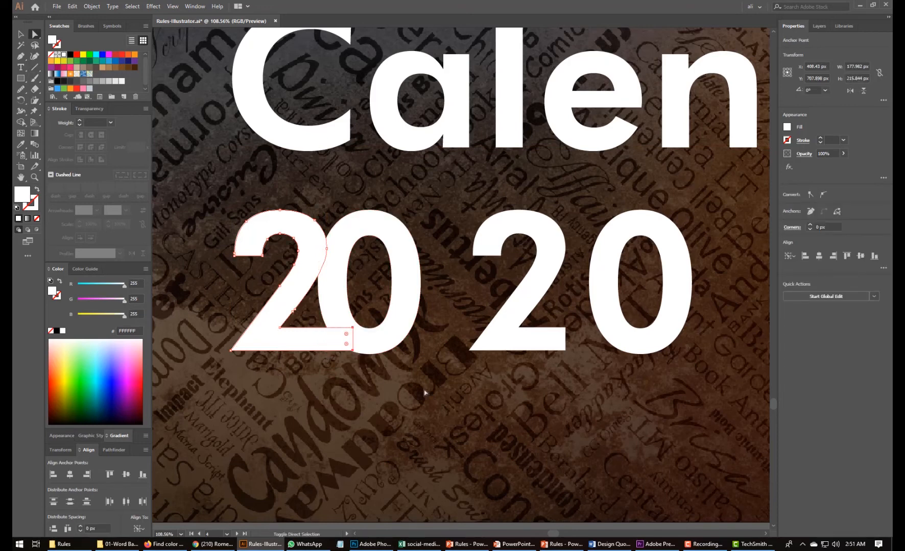
pyautogui.click(450, 439)
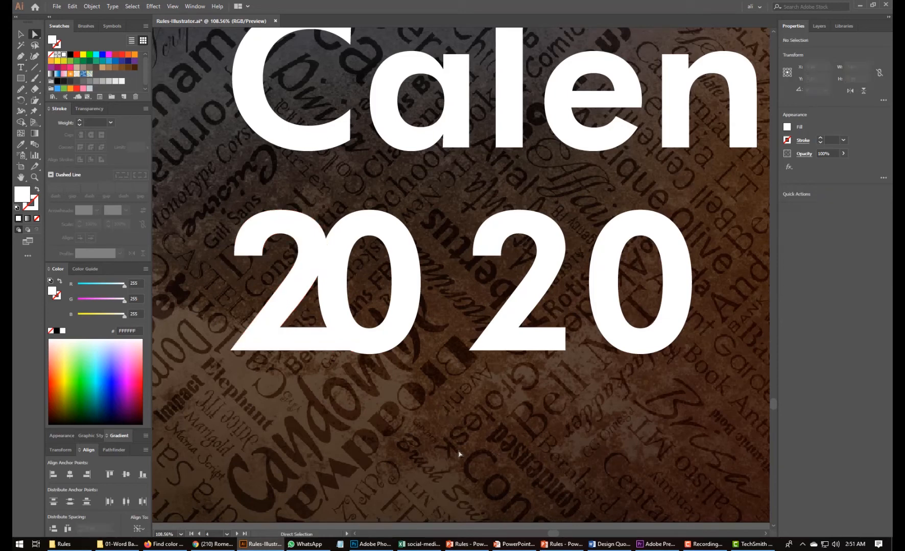
# Move the second 2 left to overlap the first 0, and the last 0 left to overlap the second 2
pyautogui.click(512, 318)
pyautogui.moveTo(511, 347); pyautogui.dragTo(434, 336)
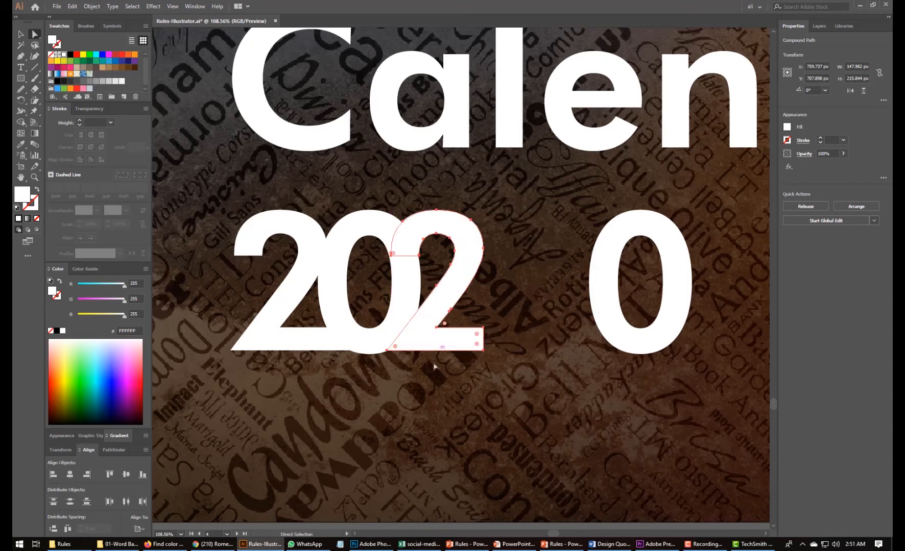
pyautogui.click(470, 443)
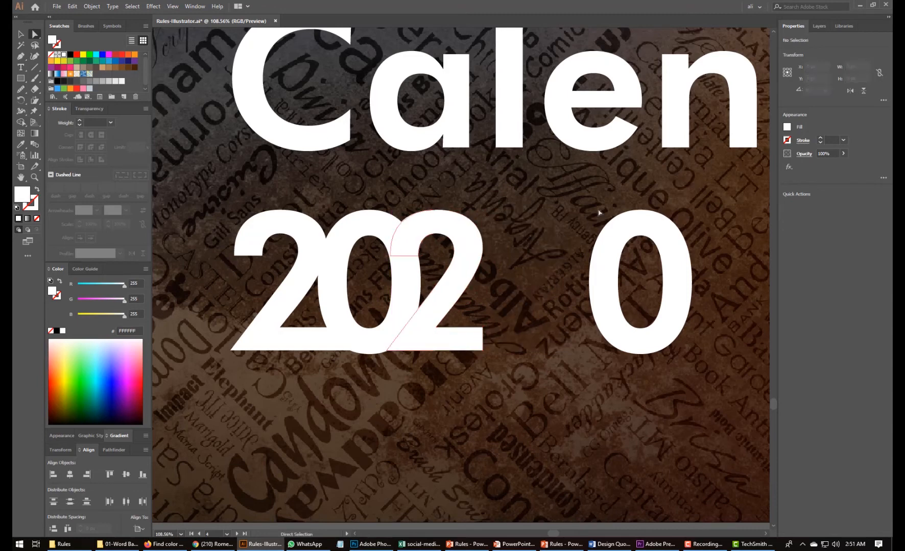
pyautogui.moveTo(607, 308); pyautogui.dragTo(468, 309)
pyautogui.click(494, 408)
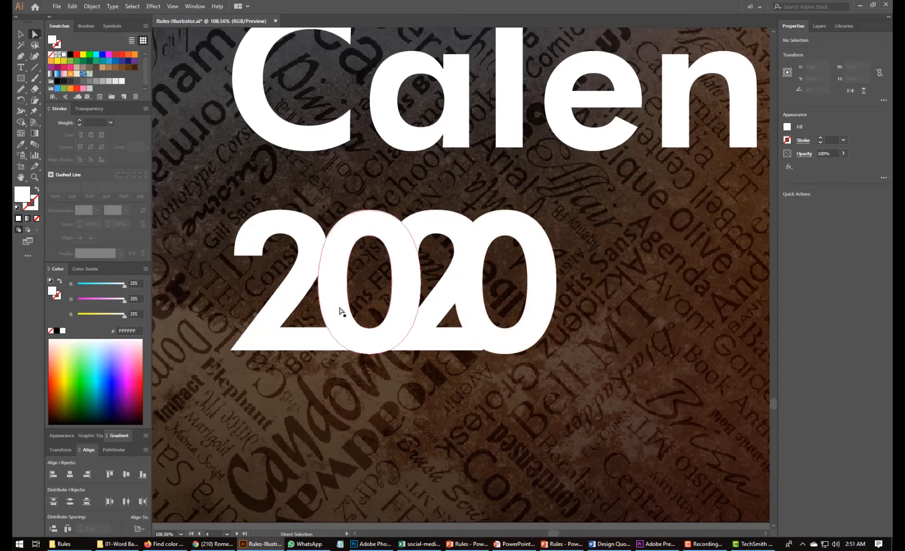
# Move the first 2 right about 33 px so it overlaps the first 0 more tightly, and deselect it
pyautogui.click(287, 295)
pyautogui.moveTo(287, 295); pyautogui.dragTo(309, 302)
pyautogui.click(395, 440)
# Pull the right end of the first 2's base back 30 px and nudge the whole digit about 3 px left
pyautogui.click(341, 347)
pyautogui.click(369, 338)
pyautogui.click(374, 340)
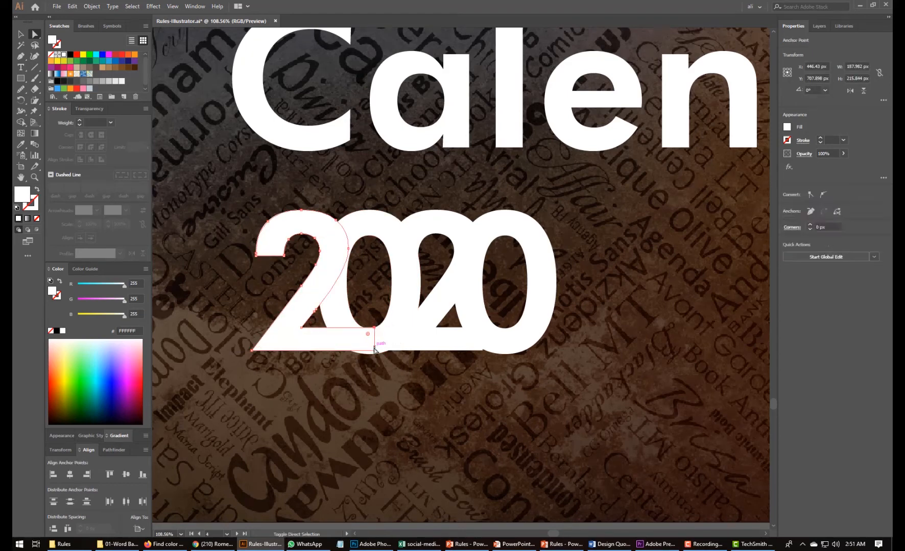
pyautogui.hotkey('shift', 'Left')
pyautogui.hotkey('shift', 'Left')
pyautogui.hotkey('shift', 'Left')
pyautogui.press('v')
pyautogui.click(383, 356)
pyautogui.click(307, 315)
pyautogui.press('Left')
pyautogui.press('Left')
pyautogui.press('Left')
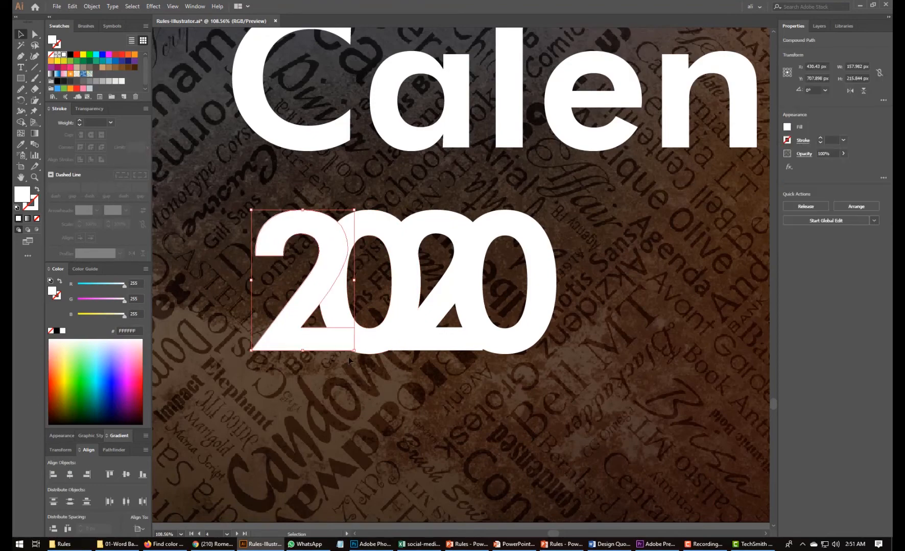
pyautogui.click(435, 409)
# Move all four overlapping "2020" digits together down about 44 px and right about 120 px, and deselect them
pyautogui.moveTo(535, 408); pyautogui.dragTo(413, 307)
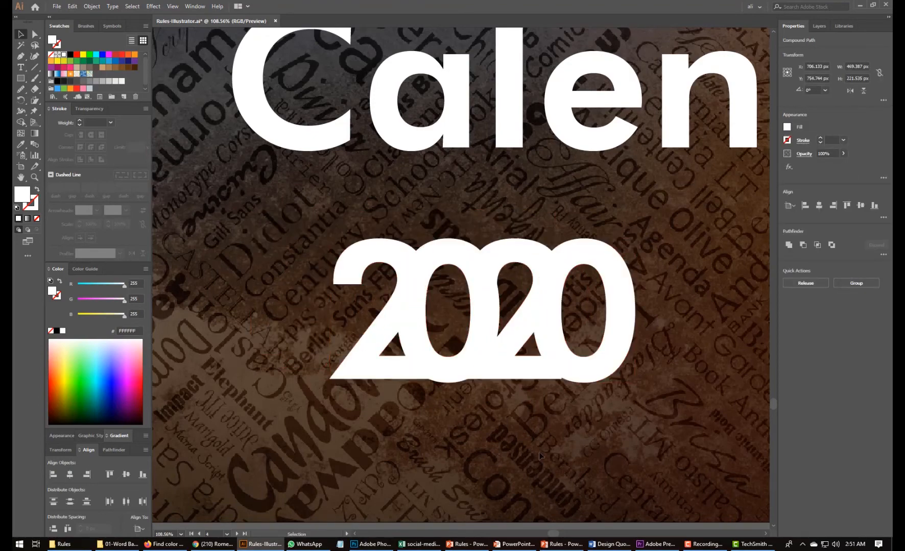
pyautogui.click(536, 455)
pyautogui.hotkey('ctrl', '-')
pyautogui.hotkey('ctrl', '-')
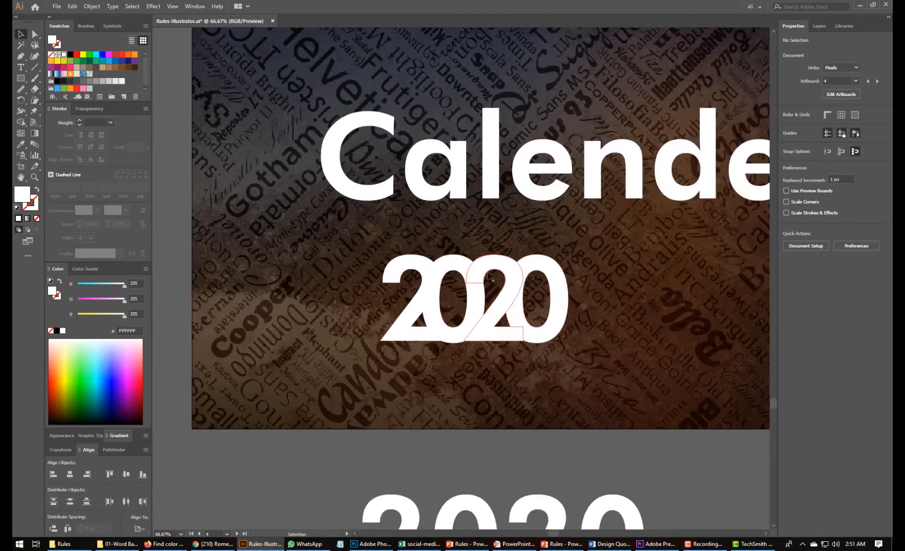
# Move the lower-right anchor point of the second 2's base about 10 px right into the last 0
pyautogui.moveTo(352, 246); pyautogui.dragTo(648, 401)
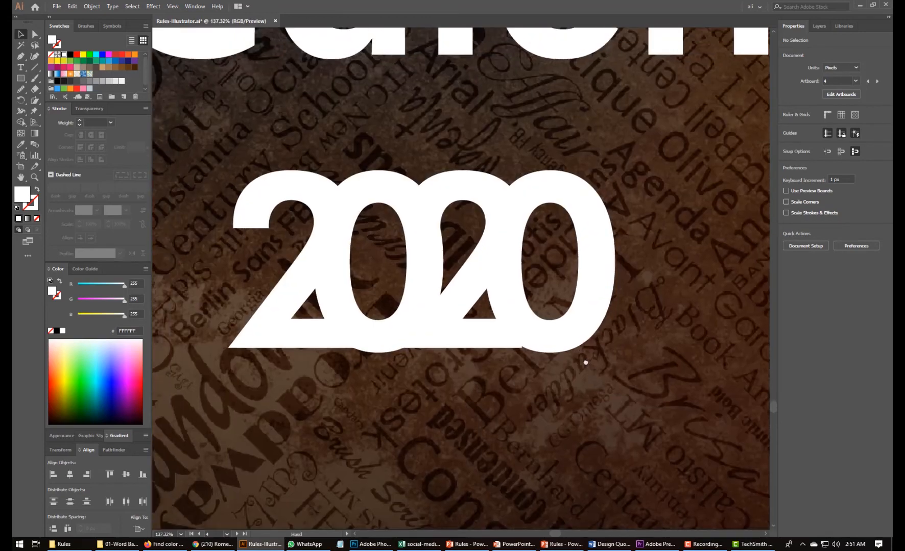
pyautogui.click(497, 337)
pyautogui.press('a')
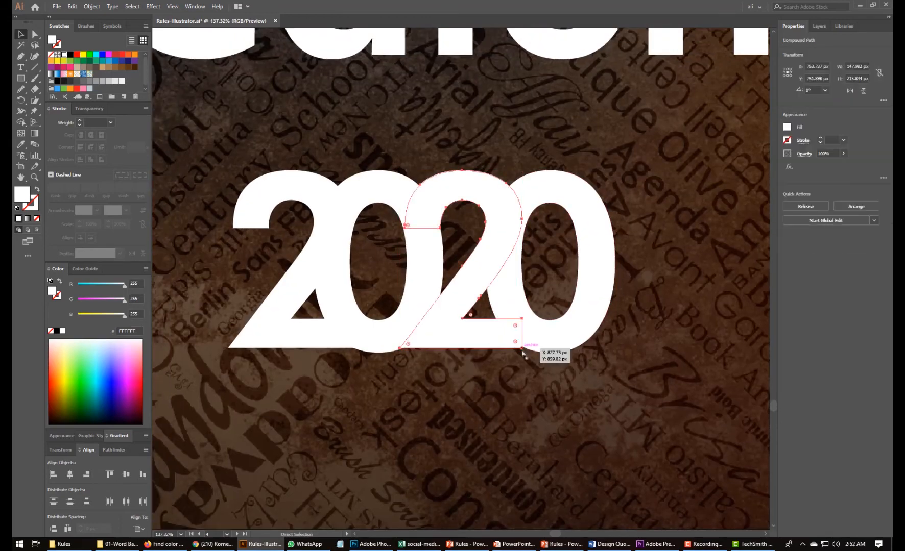
pyautogui.moveTo(522, 348); pyautogui.dragTo(530, 348)
pyautogui.click(522, 392)
# Fill both 2s of the overlapping "2020" with the light grey F2F2F2 swatch and deselect them
pyautogui.press('v')
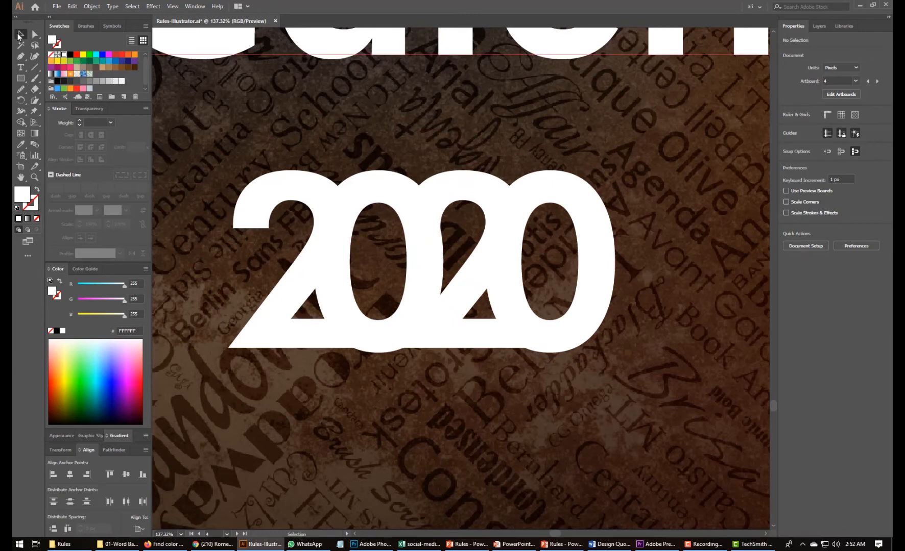
pyautogui.click(469, 227)
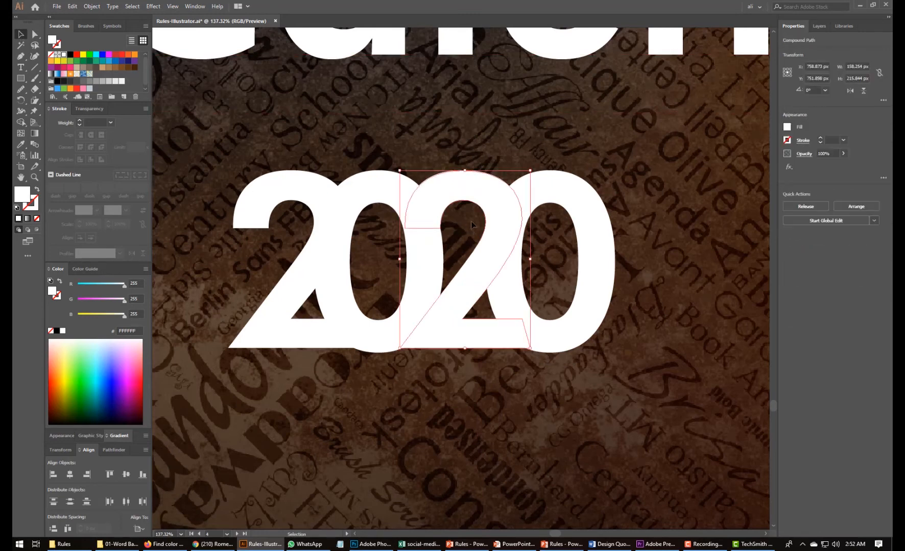
pyautogui.click(102, 82)
pyautogui.click(324, 335)
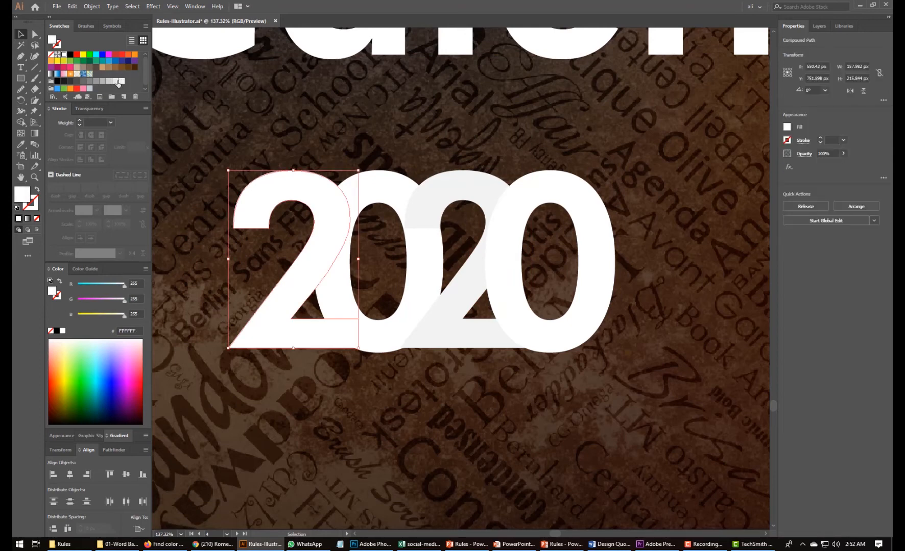
pyautogui.click(120, 81)
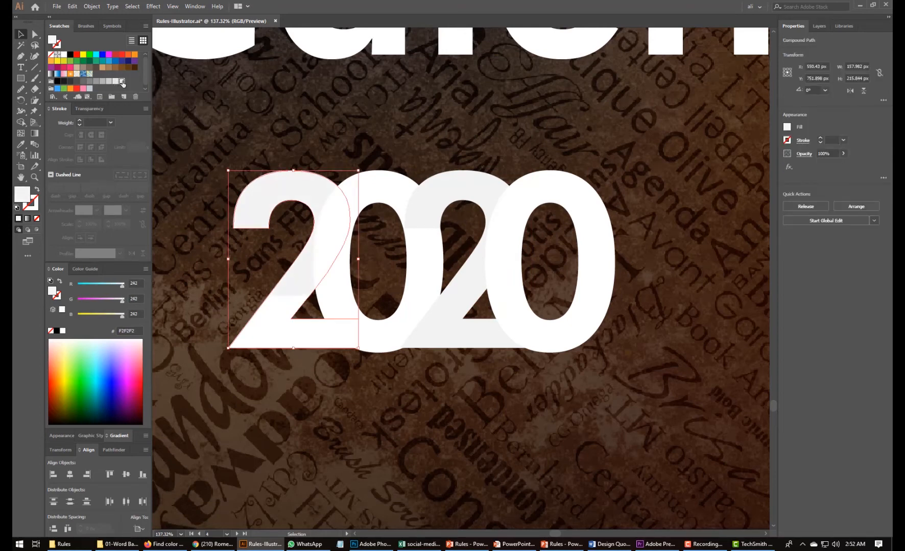
pyautogui.click(357, 412)
# Draw a closed pen shape over the first 0's lower-right curve where the second 2 crosses it, and select it together with that 0
pyautogui.hotkey('ctrl', '0')
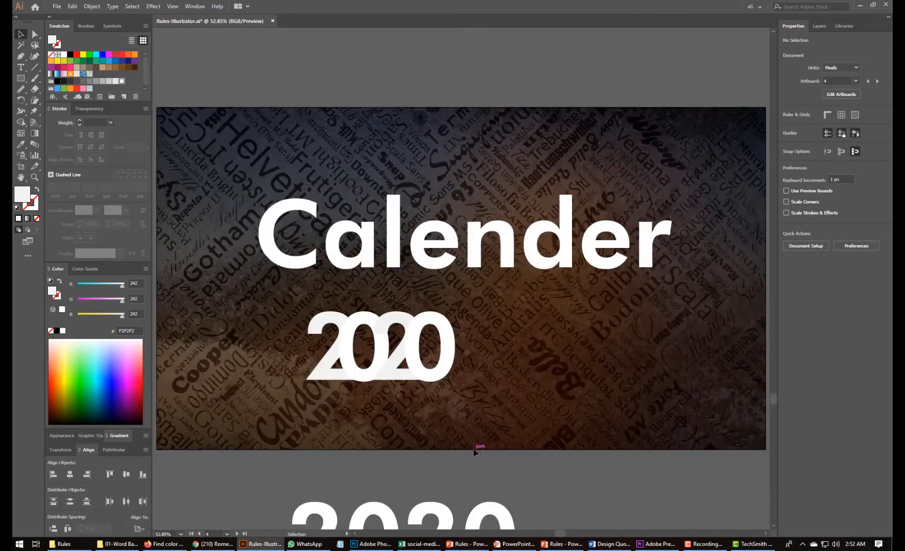
pyautogui.hotkey('ctrl', 'space')
pyautogui.moveTo(273, 280); pyautogui.dragTo(531, 441)
pyautogui.moveTo(306, 249); pyautogui.dragTo(466, 396)
pyautogui.press('space')
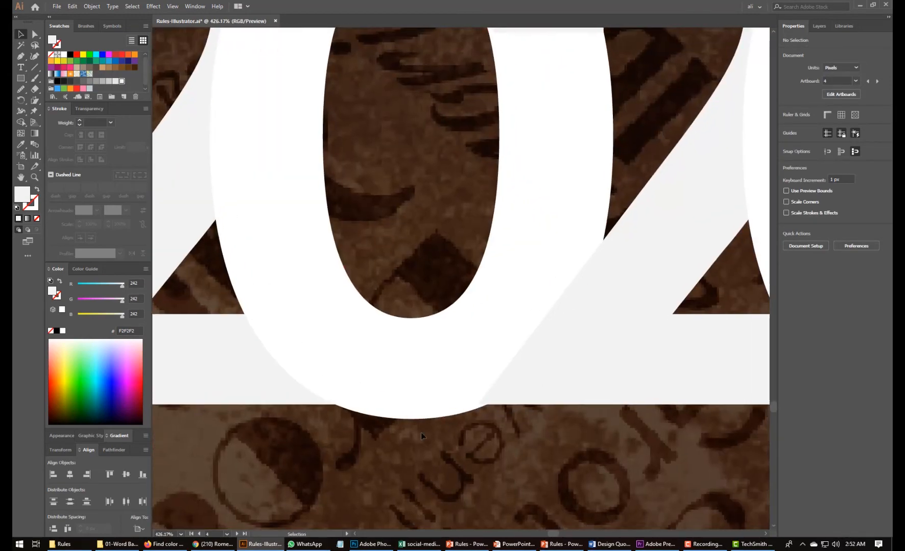
pyautogui.press('space')
pyautogui.moveTo(586, 353); pyautogui.dragTo(458, 358)
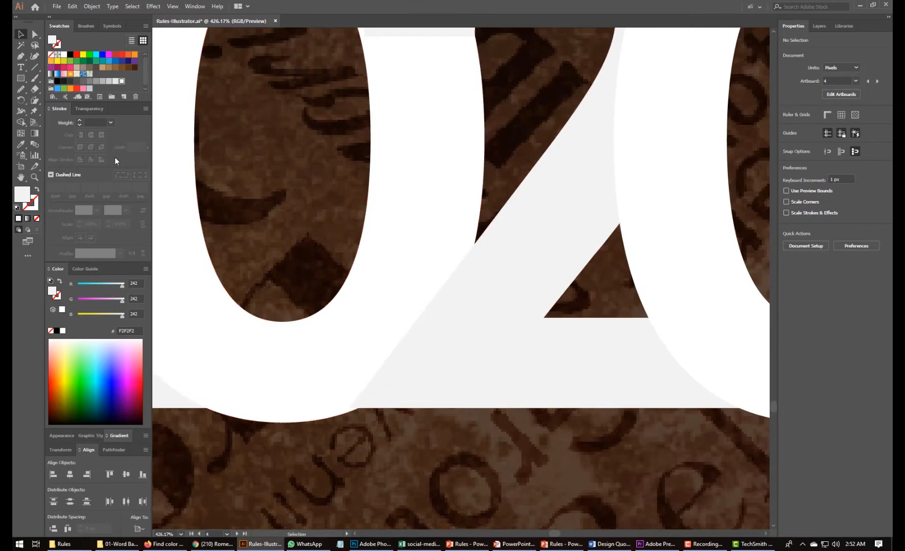
pyautogui.click(21, 57)
pyautogui.moveTo(475, 240); pyautogui.dragTo(489, 262)
pyautogui.moveTo(341, 414); pyautogui.dragTo(399, 433)
pyautogui.click(421, 438)
pyautogui.click(472, 380)
pyautogui.click(488, 262)
pyautogui.press('ctrl')
pyautogui.keyDown('shift'); pyautogui.click(426, 175); pyautogui.keyUp('shift')
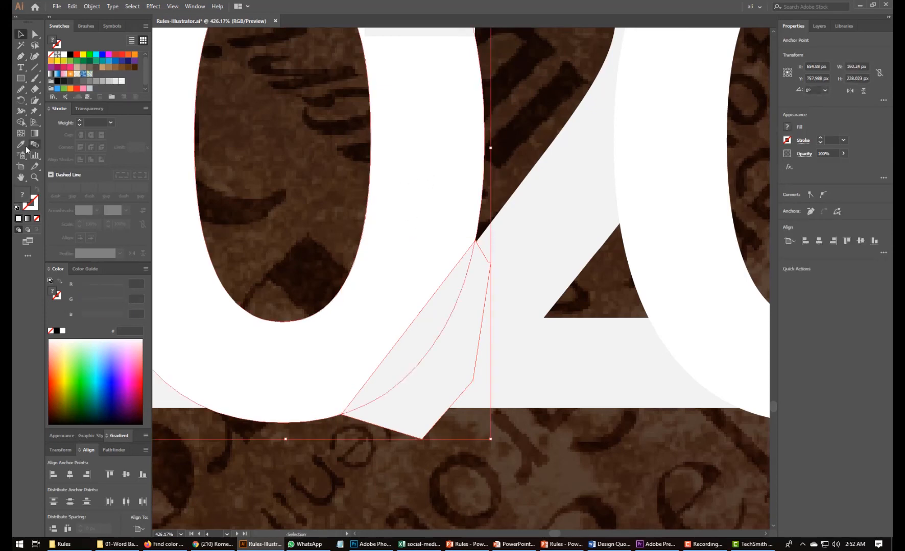
# Trim the pen shape with Shape Builder to the sliver that lies within the first 0's curve
pyautogui.click(22, 123)
pyautogui.moveTo(442, 378); pyautogui.dragTo(190, 370)
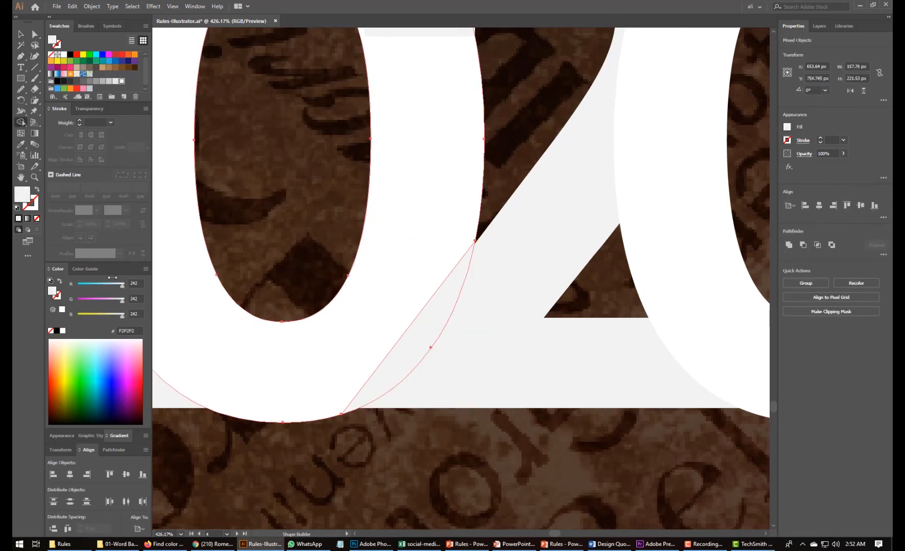
pyautogui.click(15, 34)
pyautogui.hotkey('ctrl', 'shift', 'a')
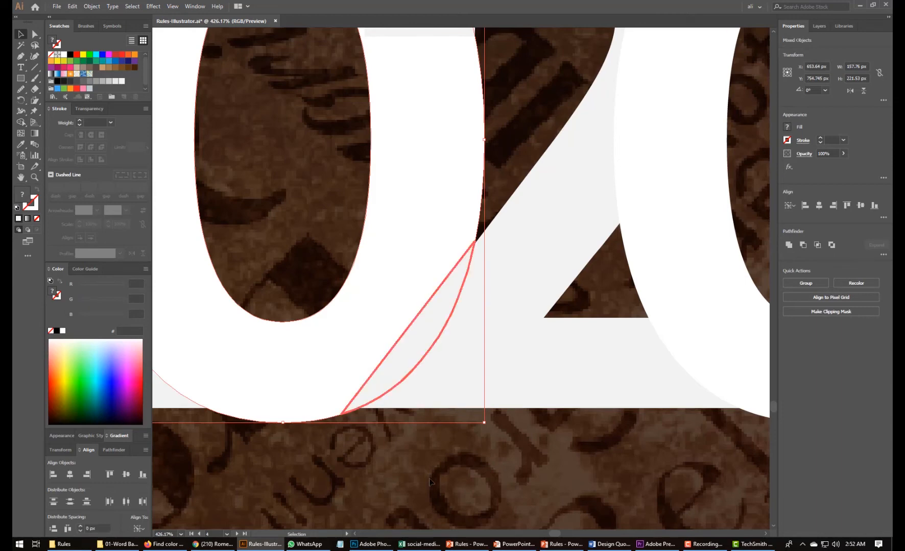
# Fill the sliver between the first 0 and the second 2 with the mid grey 999999 swatch
pyautogui.click(405, 375)
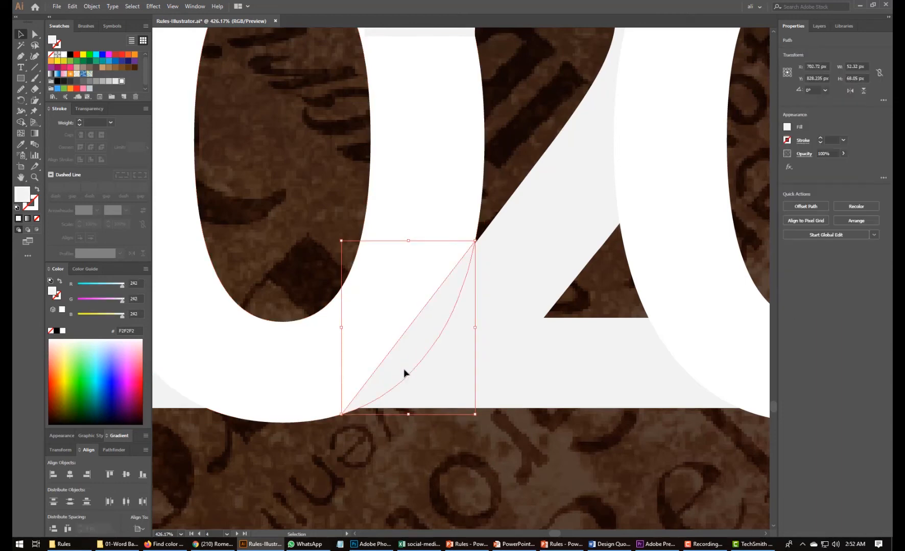
pyautogui.click(96, 81)
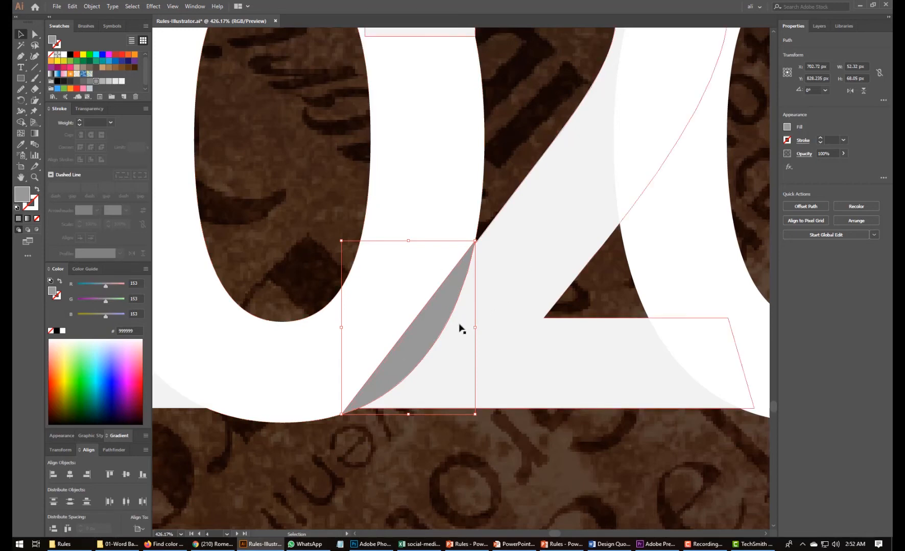
pyautogui.keyDown('shift'); pyautogui.click(432, 214); pyautogui.keyUp('shift')
pyautogui.click(416, 366)
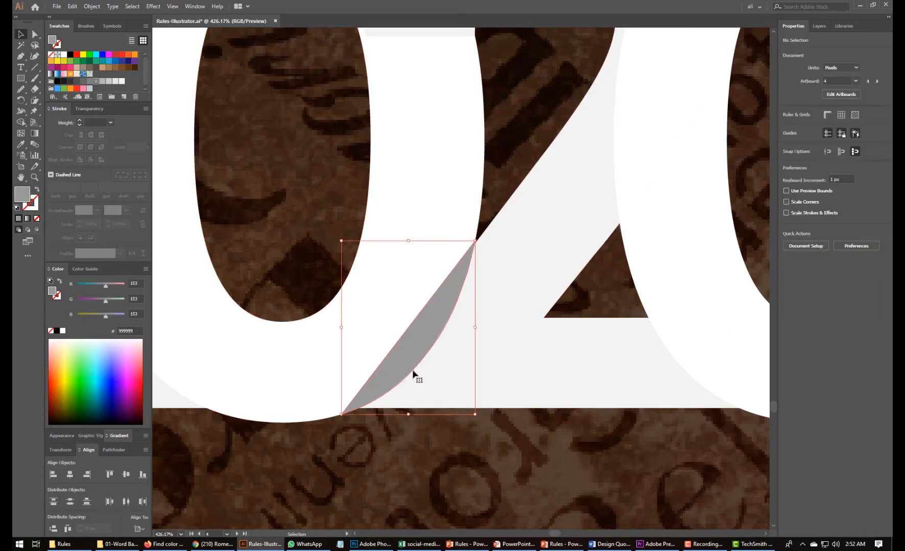
# Send the grey sliver behind the second 2, try shifting it 1 px up and left, and check the shadow on the whole artboard
pyautogui.press('a')
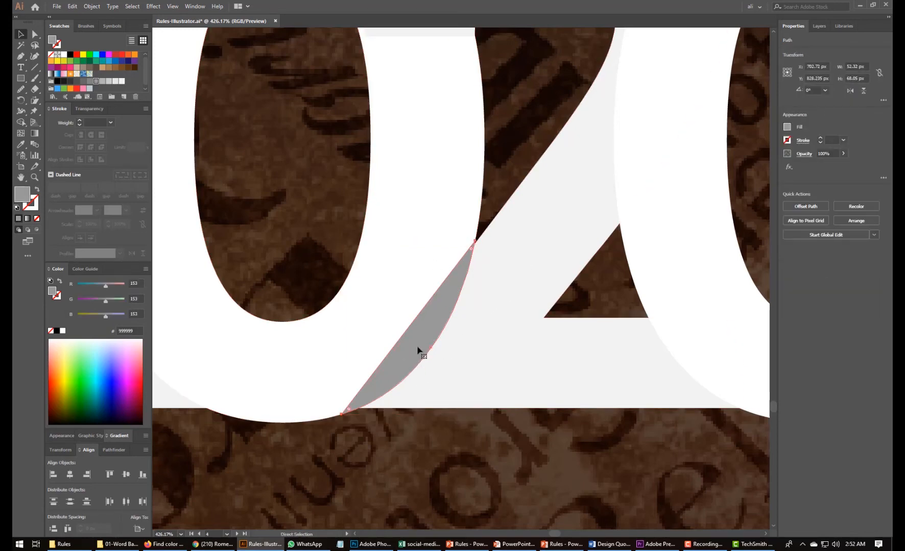
pyautogui.hotkey('ctrl', 'shift', '[')
pyautogui.moveTo(382, 244); pyautogui.dragTo(497, 370)
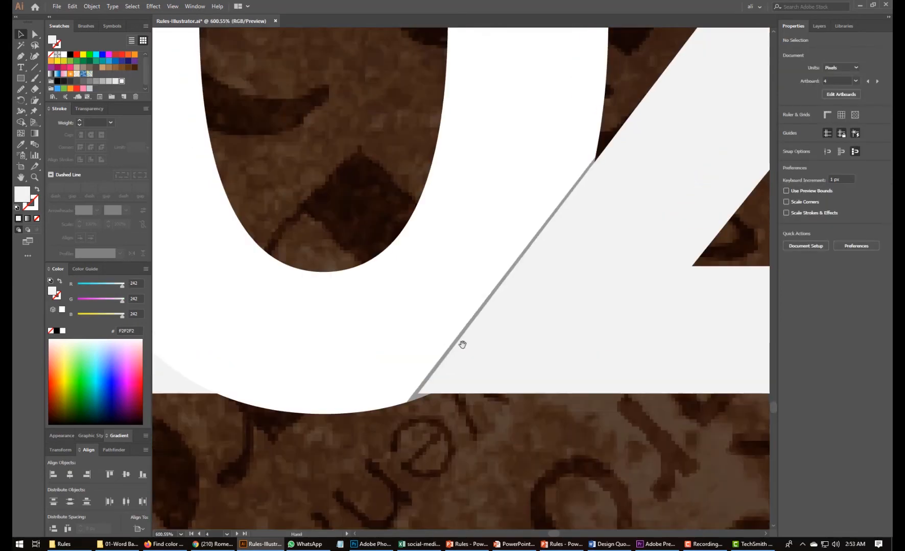
pyautogui.moveTo(414, 397); pyautogui.dragTo(411, 396)
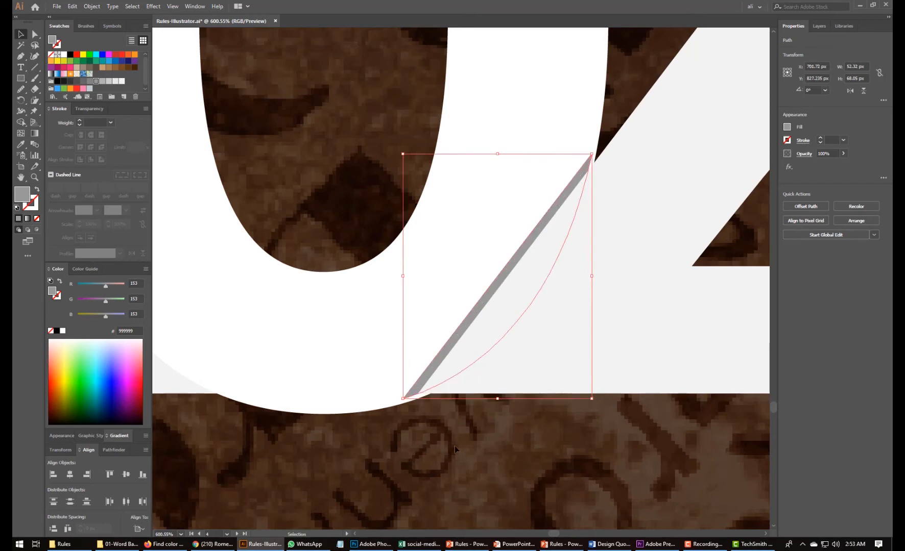
pyautogui.click(508, 480)
pyautogui.hotkey('ctrl', '0')
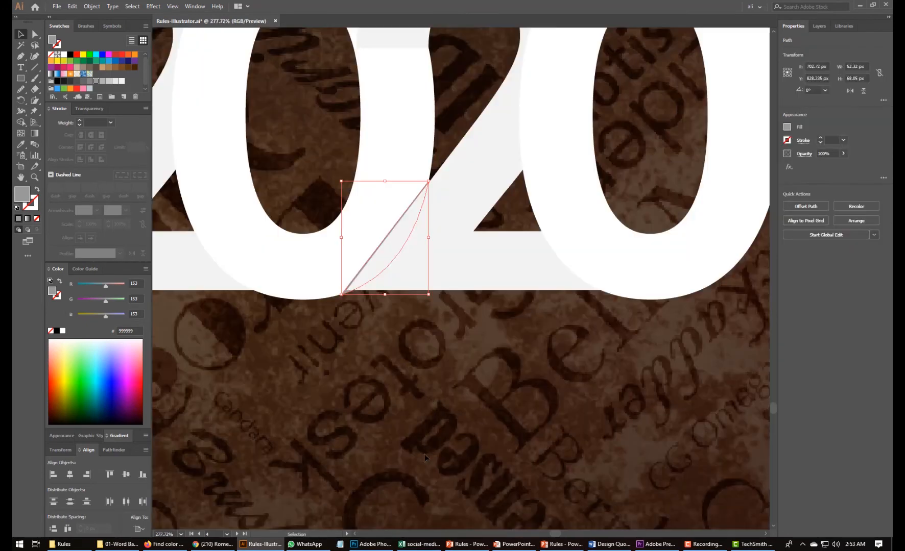
pyautogui.click(424, 455)
pyautogui.click(457, 285)
pyautogui.click(379, 381)
pyautogui.hotkey('ctrl', '0')
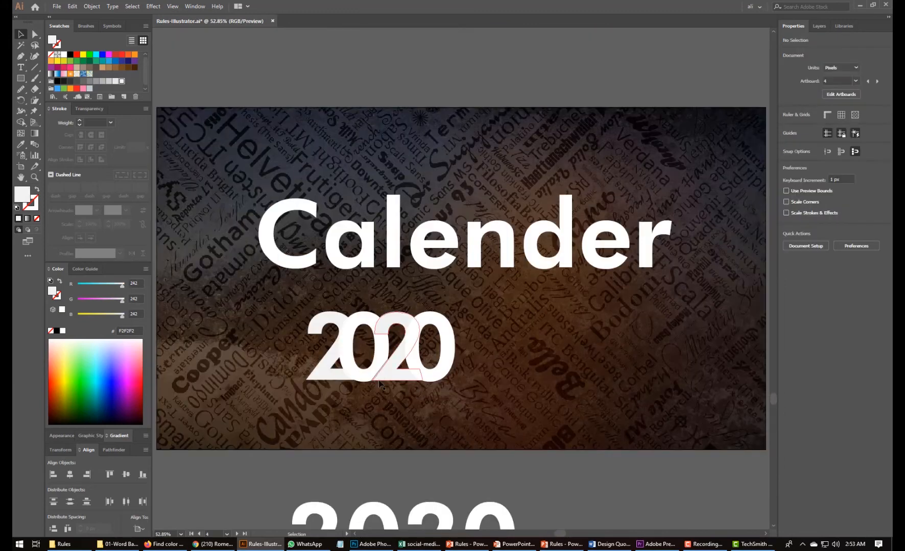
# Delete the grey shadow sliver beside the second 2's diagonal
pyautogui.moveTo(347, 302); pyautogui.dragTo(430, 378)
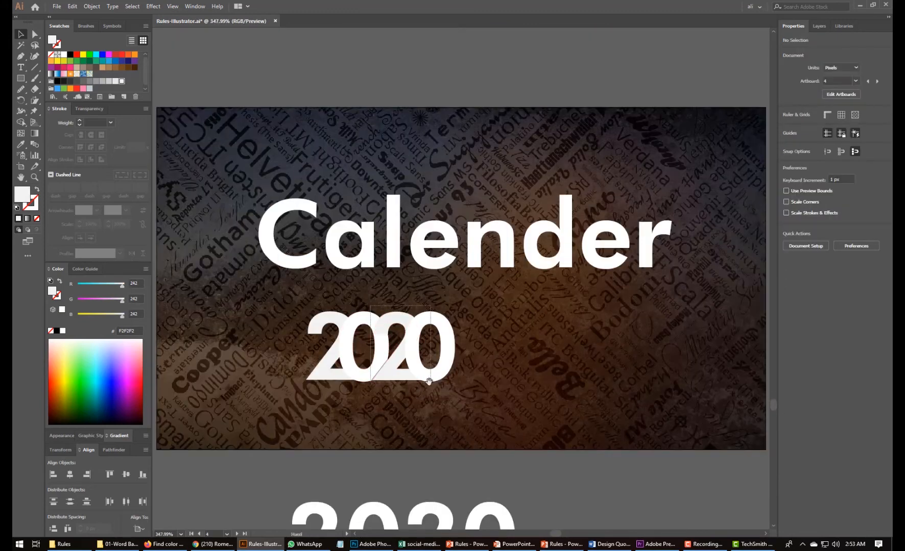
pyautogui.click(420, 240)
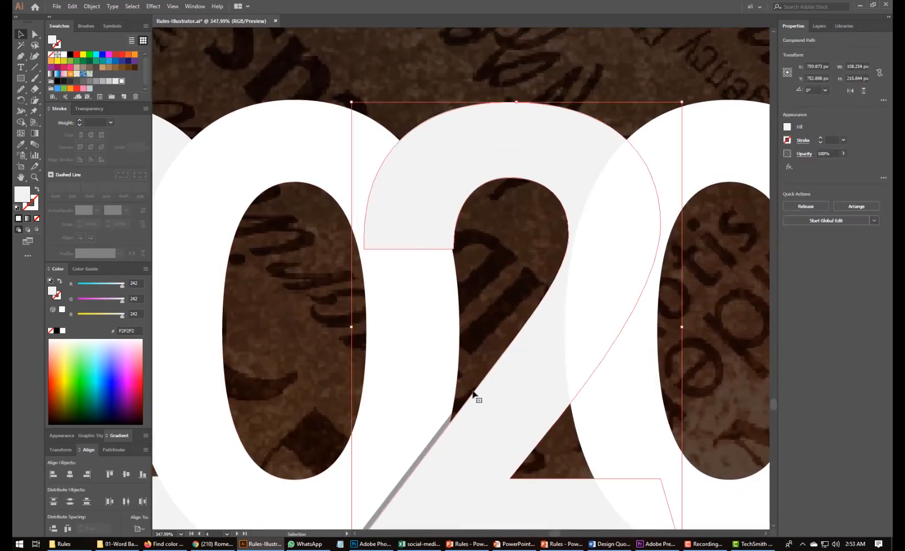
pyautogui.click(442, 425)
pyautogui.press('Delete')
# Offset the path of the second 2 by 10 px with Miter joins and fill the offset shape with dark grey 333333
pyautogui.press('space')
pyautogui.moveTo(485, 431); pyautogui.dragTo(471, 319)
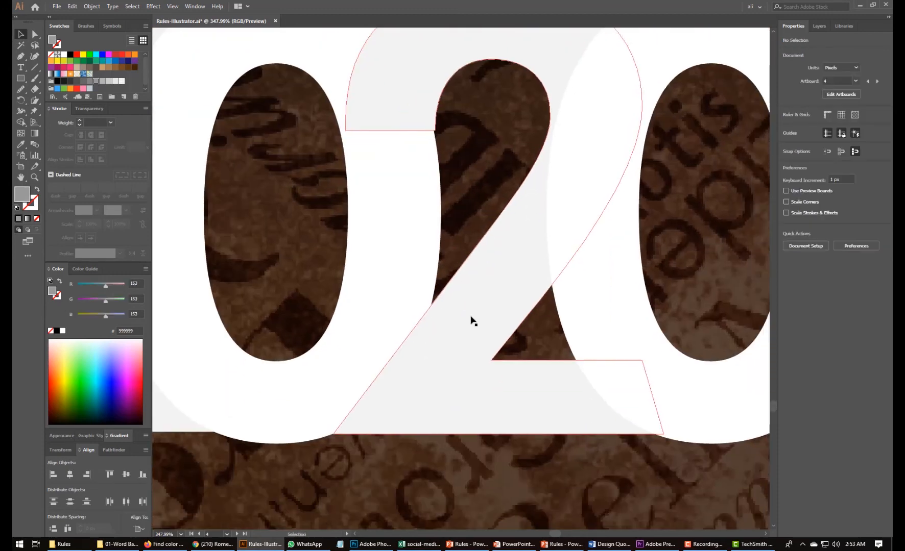
pyautogui.click(471, 376)
pyautogui.click(90, 6)
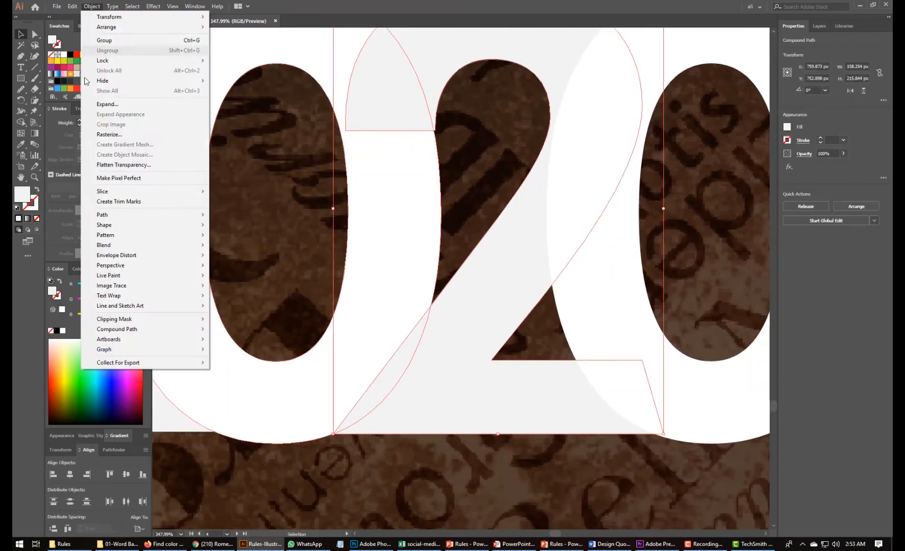
pyautogui.moveTo(106, 217)
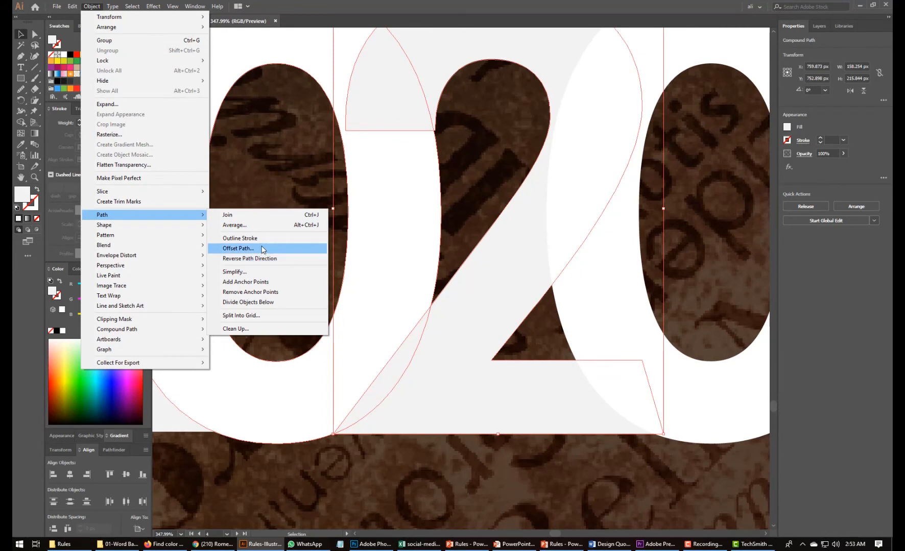
pyautogui.click(238, 249)
pyautogui.click(394, 296)
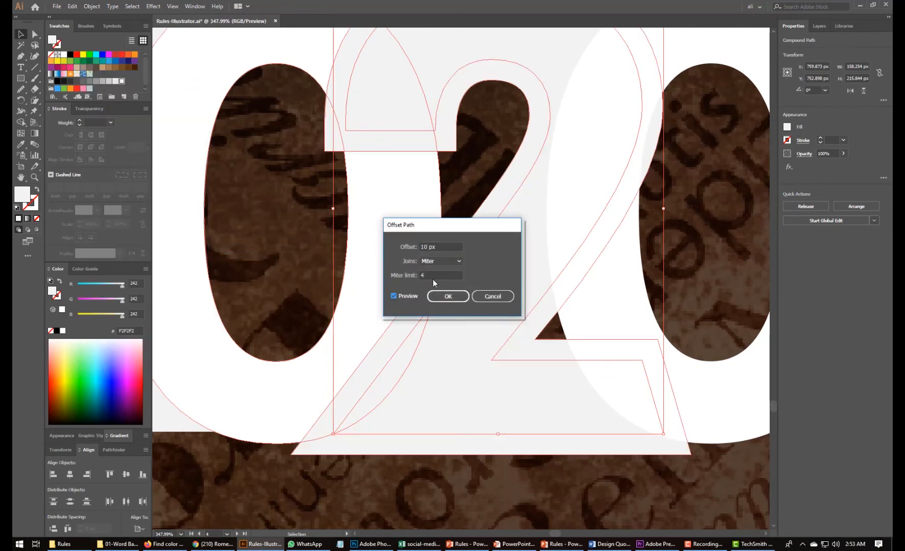
pyautogui.click(448, 296)
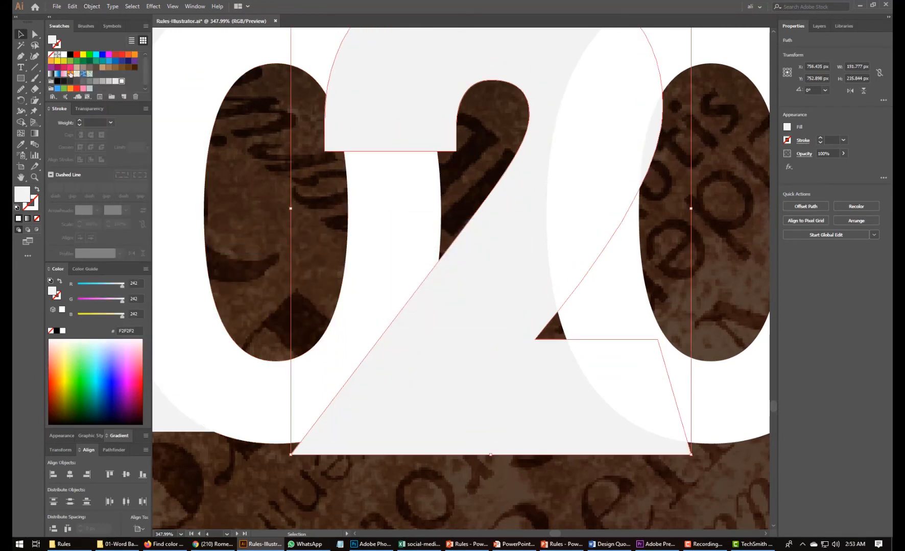
pyautogui.click(71, 81)
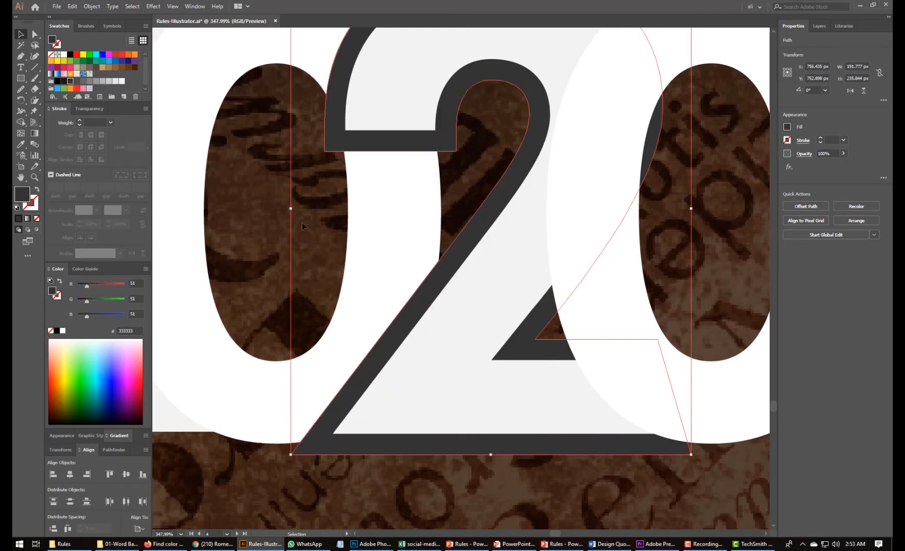
# Carve the dark offset shape out of the first 0 with Shape Builder to leave a gap around the second 2, and deselect
pyautogui.keyDown('shift'); pyautogui.click(384, 236); pyautogui.keyUp('shift')
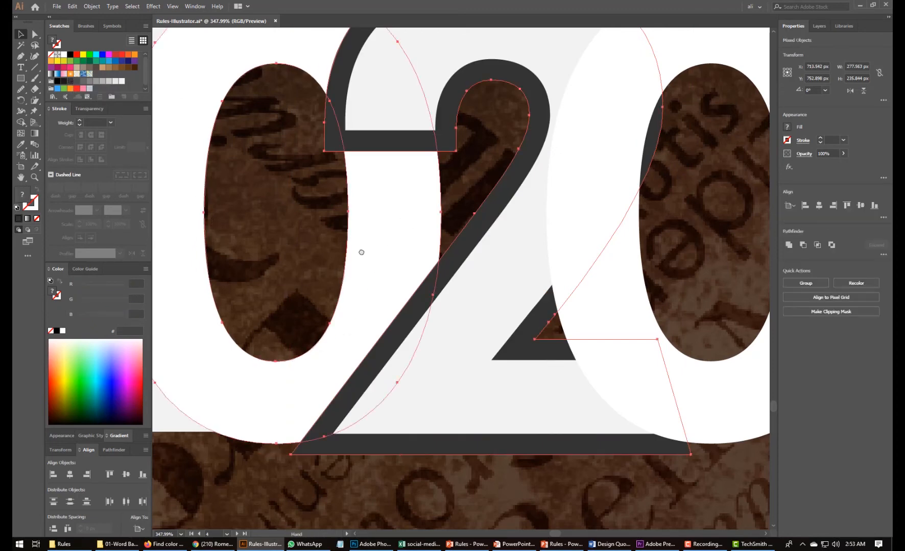
pyautogui.moveTo(356, 249); pyautogui.dragTo(369, 304)
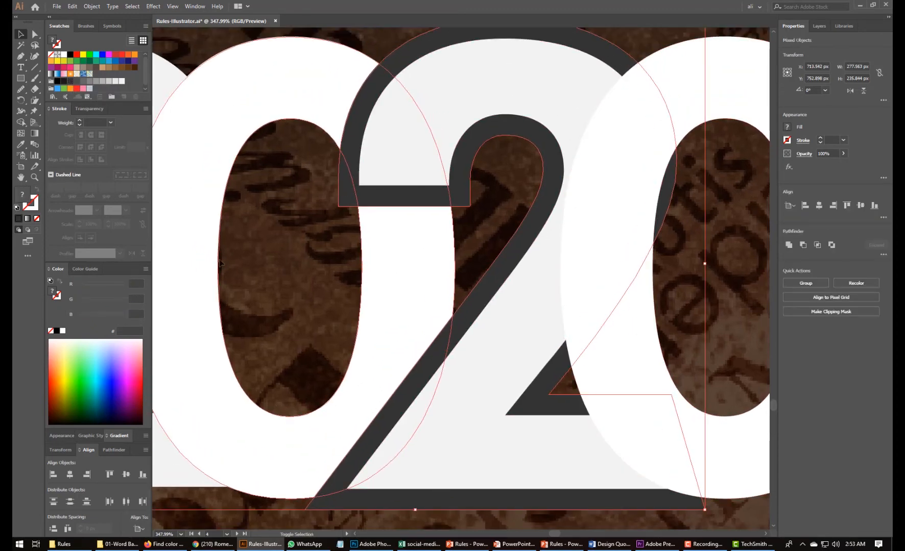
pyautogui.click(20, 121)
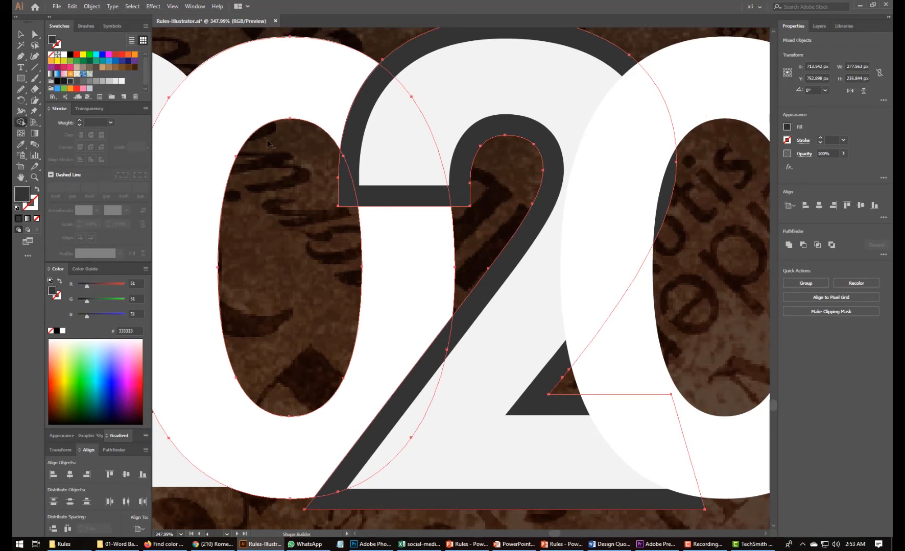
pyautogui.moveTo(393, 117)
pyautogui.mouseDown()
pyautogui.moveTo(511, 49)
pyautogui.moveTo(532, 160)
pyautogui.mouseUp()
pyautogui.keyDown('alt'); pyautogui.click(414, 398); pyautogui.keyUp('alt')
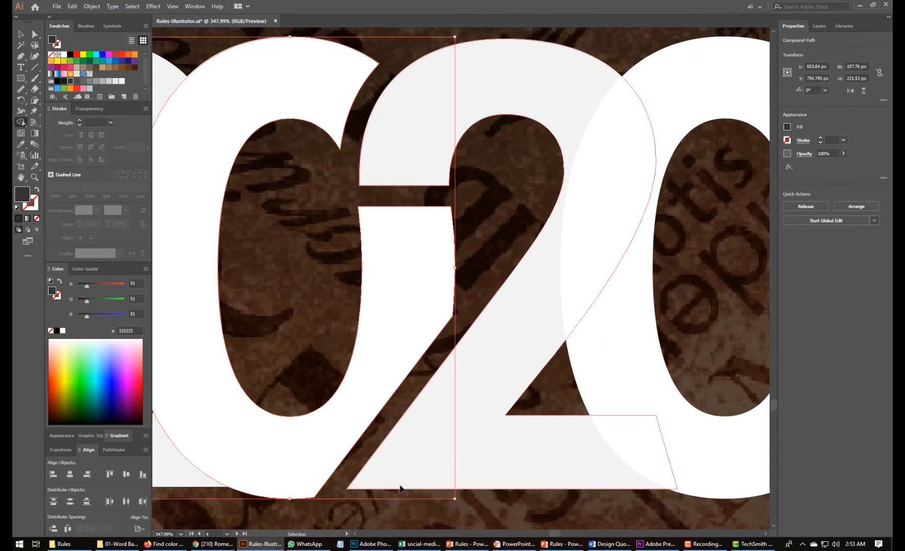
pyautogui.keyDown('ctrl'); pyautogui.click(401, 493); pyautogui.keyUp('ctrl')
pyautogui.scroll(-10, 450, 169)
pyautogui.moveTo(592, 420); pyautogui.dragTo(672, 456)
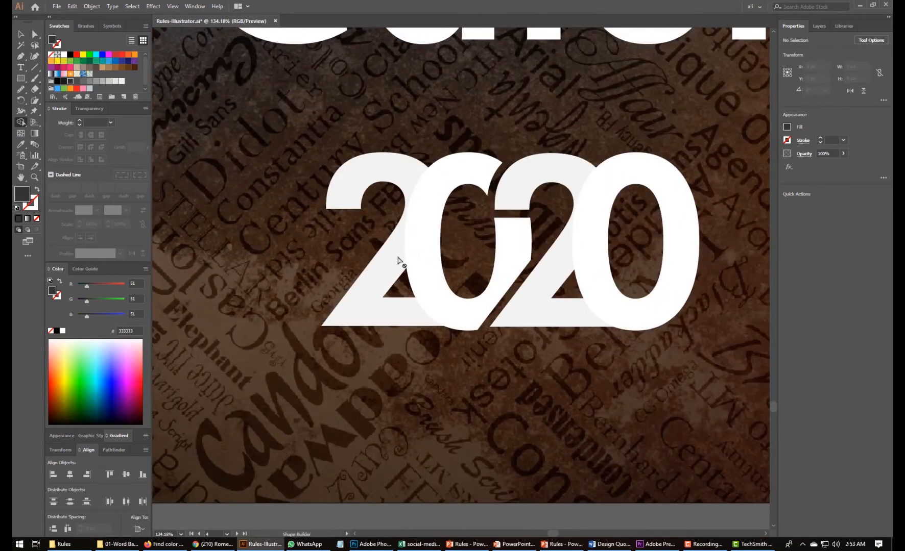
# Select the cut first 0 with its dark strip and offset its path by 10 px with Miter joins
pyautogui.click(22, 34)
pyautogui.click(459, 178)
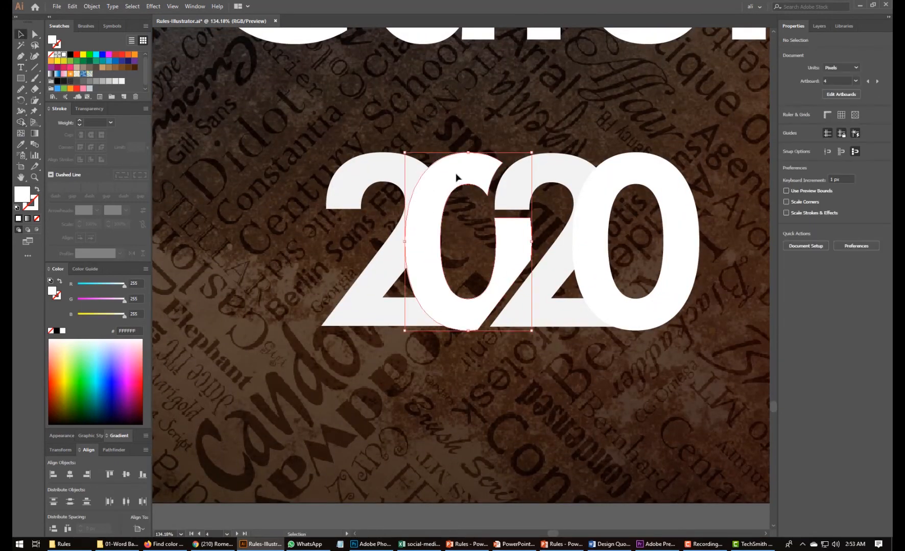
pyautogui.click(91, 7)
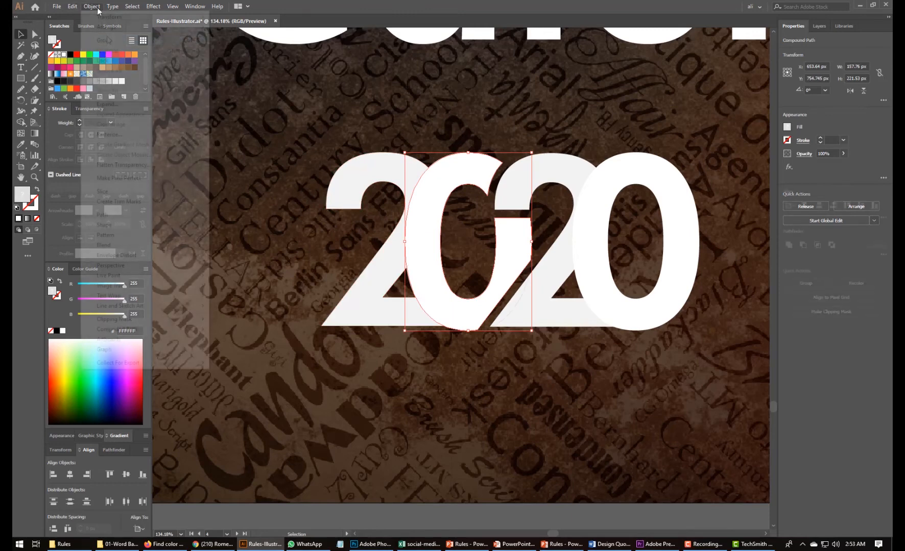
pyautogui.moveTo(140, 217)
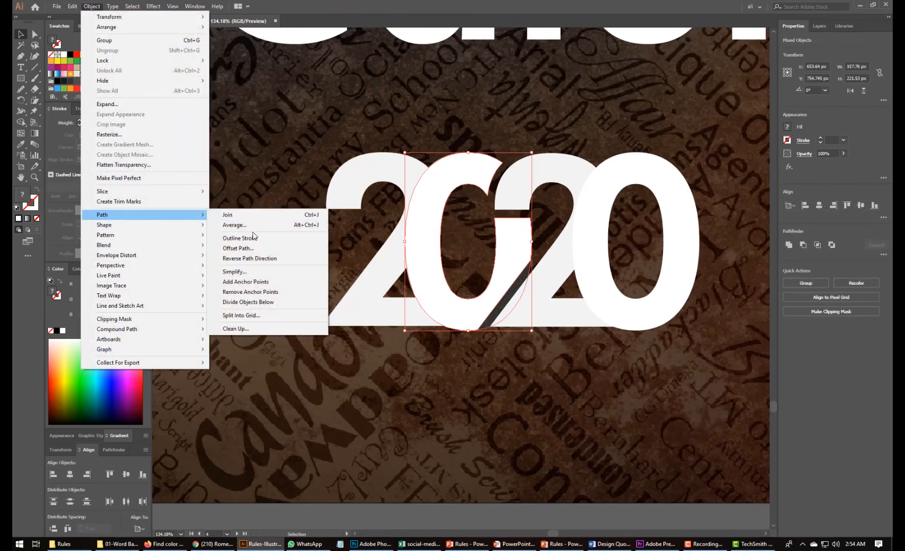
pyautogui.click(249, 249)
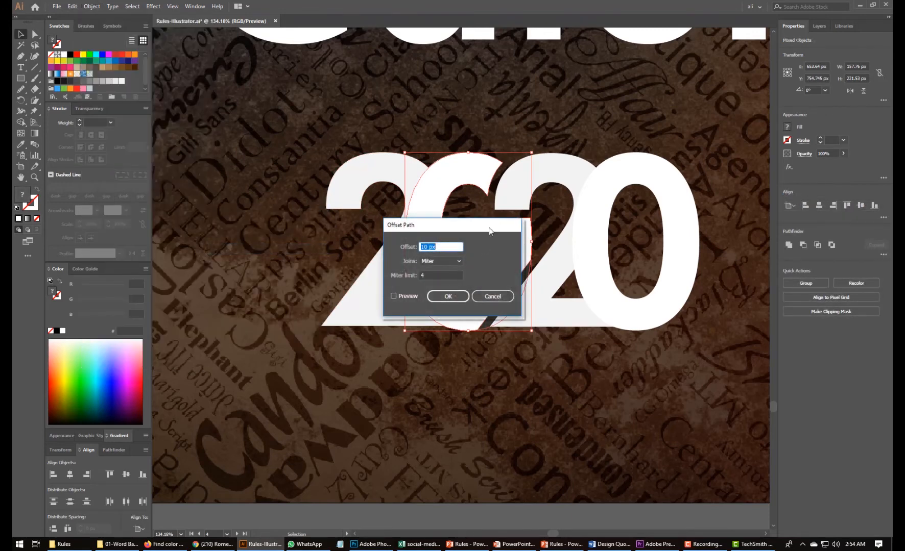
pyautogui.moveTo(489, 231); pyautogui.dragTo(610, 229)
pyautogui.click(513, 295)
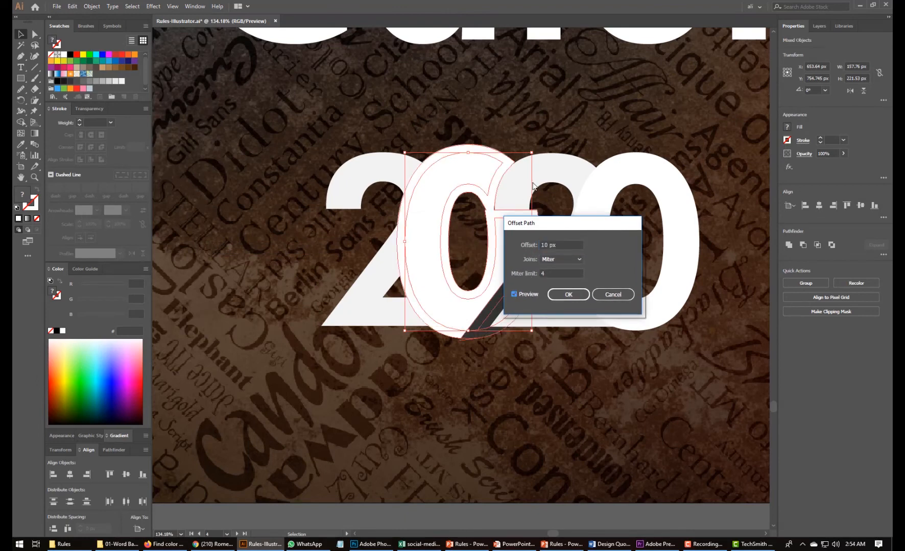
pyautogui.click(568, 295)
# Cut the first 0's offset shape out of the first 2 with Shape Builder to separate the two digits, and deselect
pyautogui.keyDown('shift'); pyautogui.click(368, 311); pyautogui.keyUp('shift')
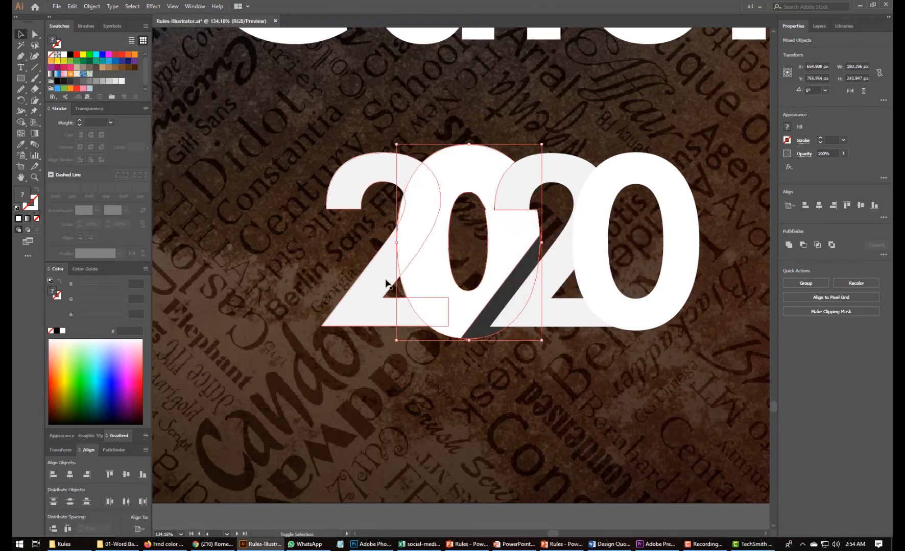
pyautogui.click(21, 122)
pyautogui.moveTo(402, 209); pyautogui.dragTo(507, 267)
pyautogui.moveTo(434, 307); pyautogui.dragTo(485, 332)
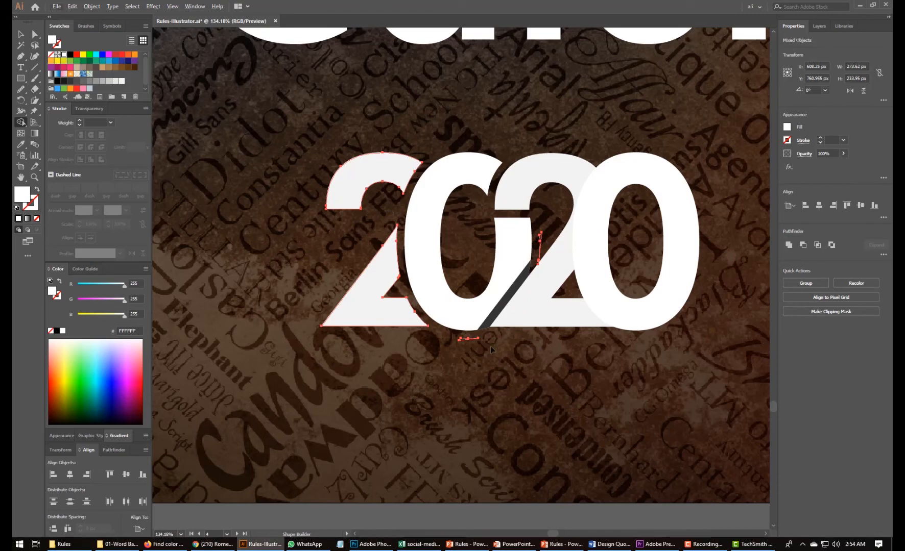
pyautogui.click(21, 34)
pyautogui.click(291, 156)
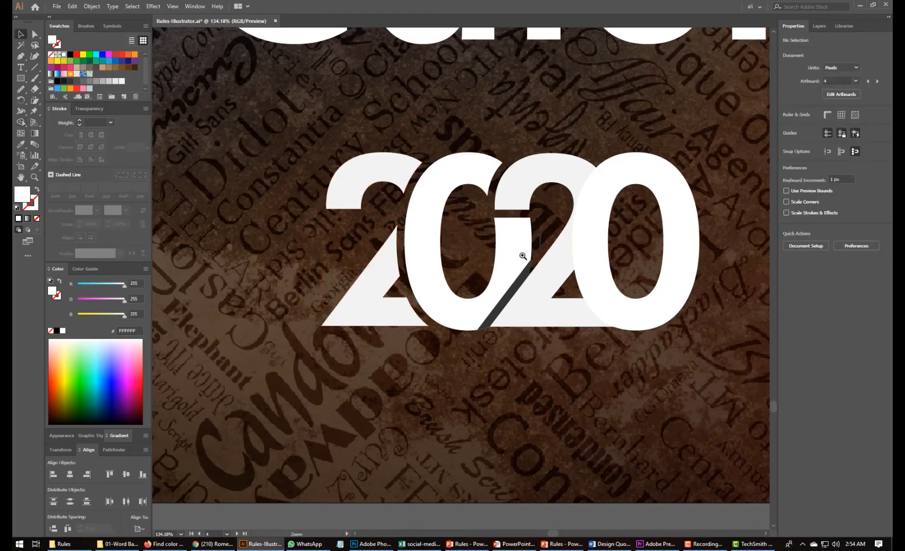
# Delete the leftover dark strip between the first 0 and the second 2
pyautogui.moveTo(526, 257); pyautogui.dragTo(621, 385)
pyautogui.moveTo(423, 322); pyautogui.dragTo(506, 366)
pyautogui.click(339, 153)
pyautogui.press('Delete')
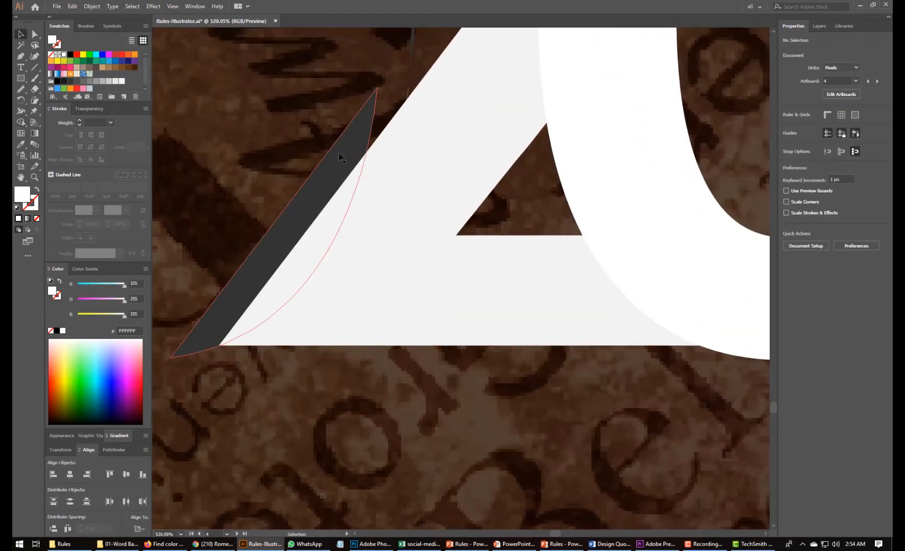
pyautogui.hotkey('shift', 'm')
pyautogui.hotkey('ctrl', '0')
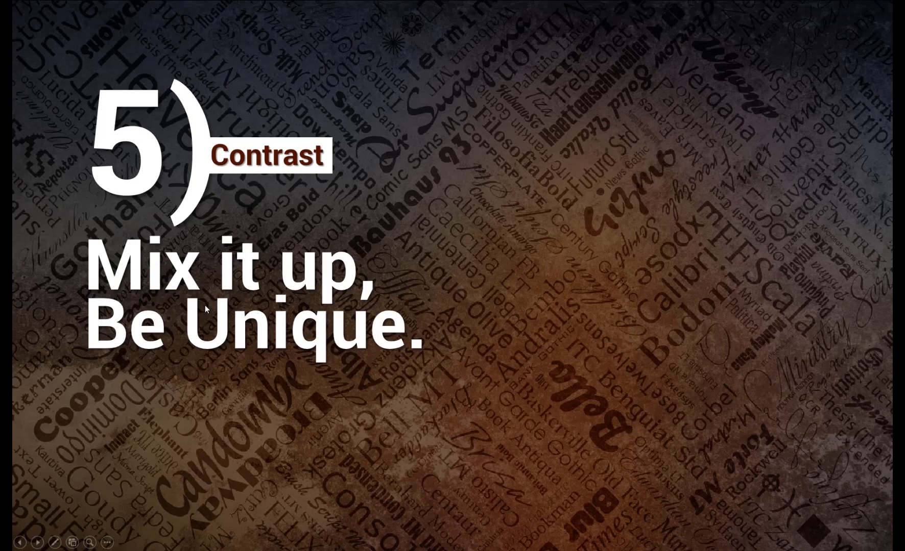
# Switch to the PowerPoint slideshow and page through the Contrast slides to rule 6, Pairing Fonts
pyautogui.press('Right')
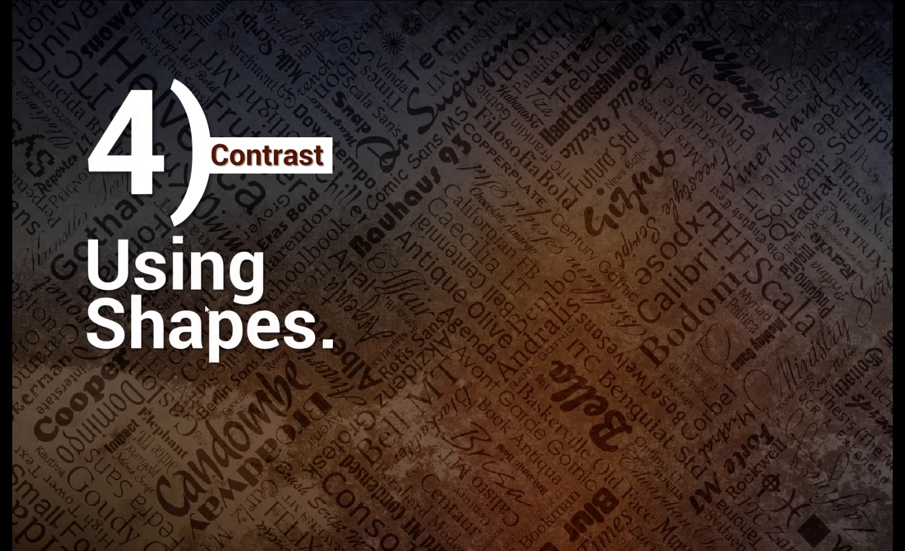
pyautogui.press('Right')
pyautogui.press('Left')
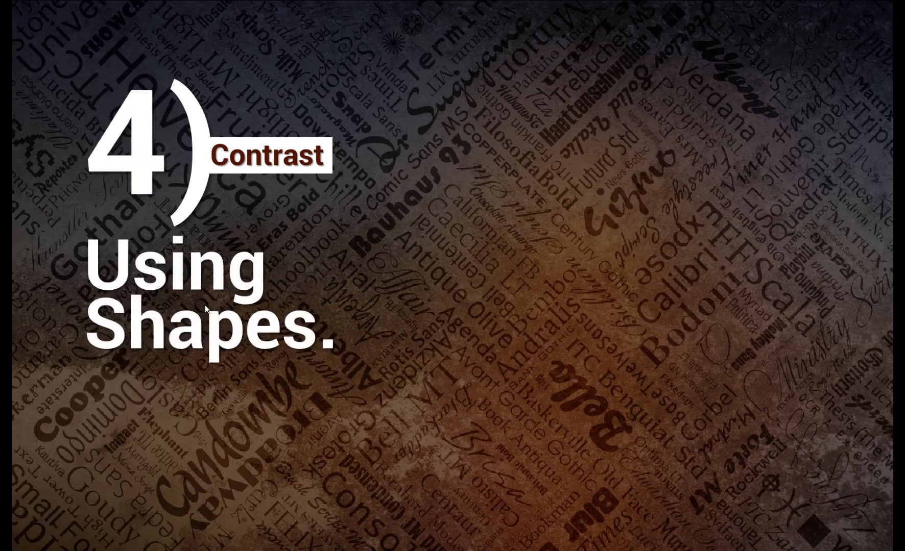
pyautogui.press('Left')
pyautogui.press('Left')
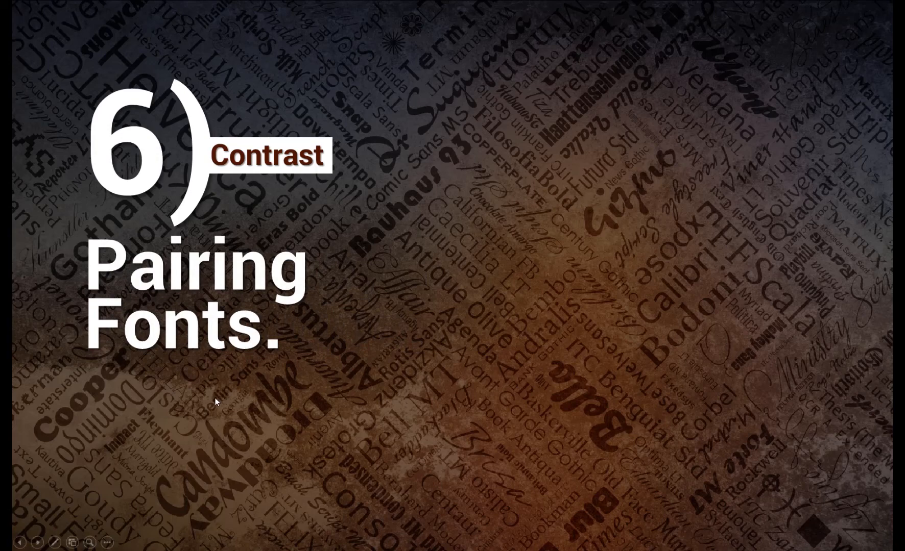
# Switch back to Illustrator and bring the Adobe Illustrator Creative Cloud 2019 artwork into close view
pyautogui.hotkey('alt', 'Tab')
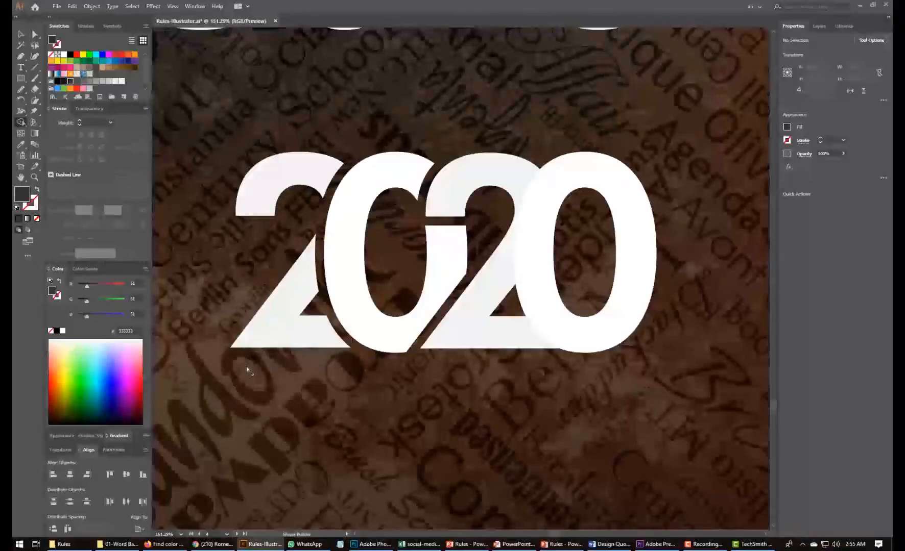
pyautogui.moveTo(410, 107); pyautogui.dragTo(497, 372)
pyautogui.hotkey('ctrl', '-')
pyautogui.hotkey('ctrl', '-')
pyautogui.hotkey('ctrl', '-')
pyautogui.hotkey('ctrl', '-')
pyautogui.hotkey('ctrl', '-')
pyautogui.moveTo(419, 160); pyautogui.dragTo(564, 399)
pyautogui.moveTo(418, 126); pyautogui.dragTo(517, 372)
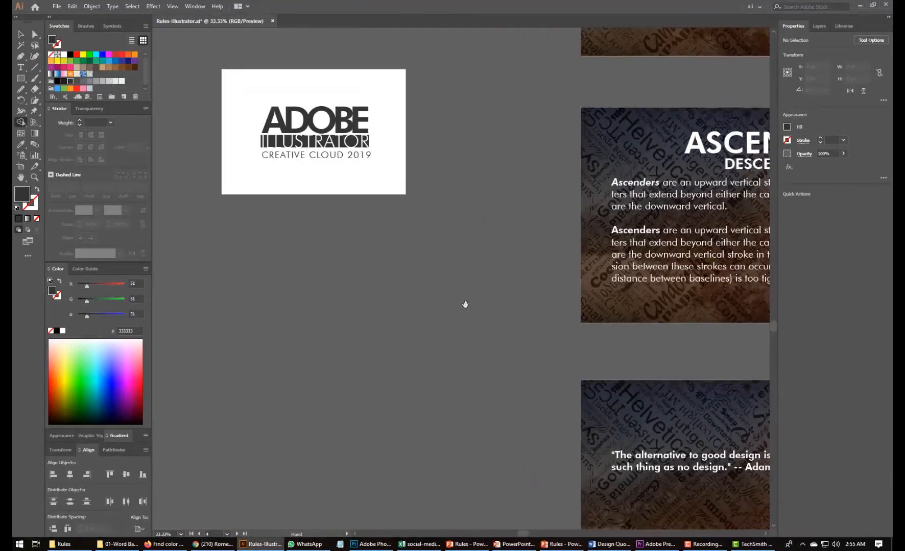
pyautogui.moveTo(279, 162); pyautogui.dragTo(380, 290)
pyautogui.hotkey('ctrl', '0')
pyautogui.press('z')
pyautogui.moveTo(198, 132); pyautogui.dragTo(649, 387)
pyautogui.scroll(-2, 576, 392)
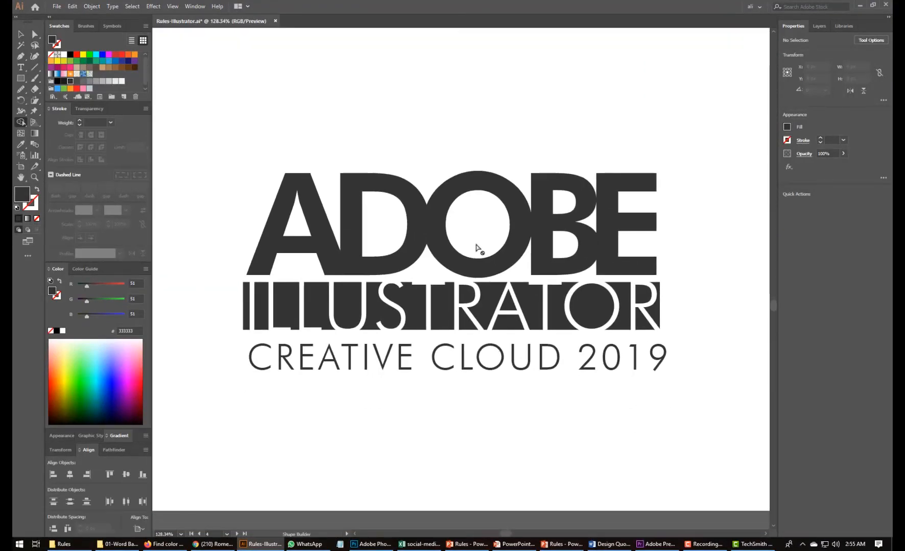
# Set the word ADOBE in the Garamond font with the Bold style
pyautogui.click(21, 34)
pyautogui.click(282, 197)
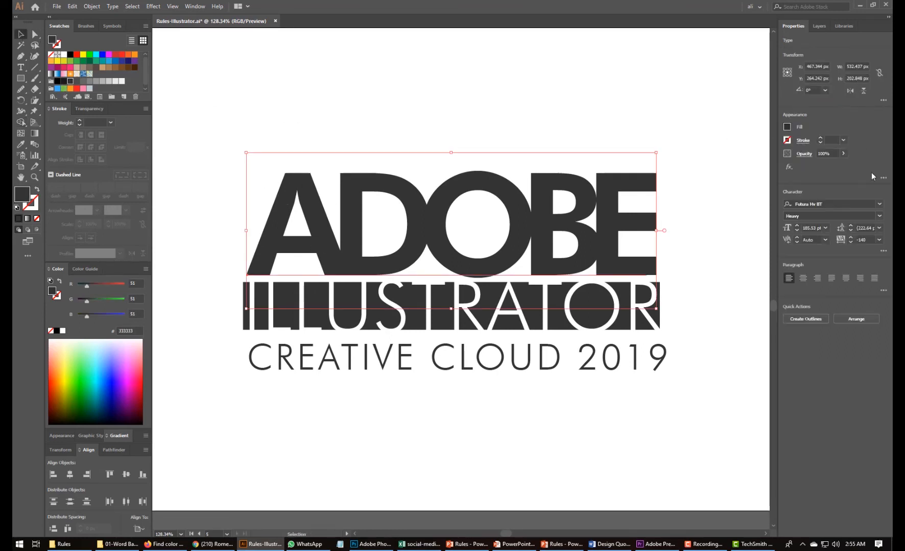
pyautogui.click(835, 205)
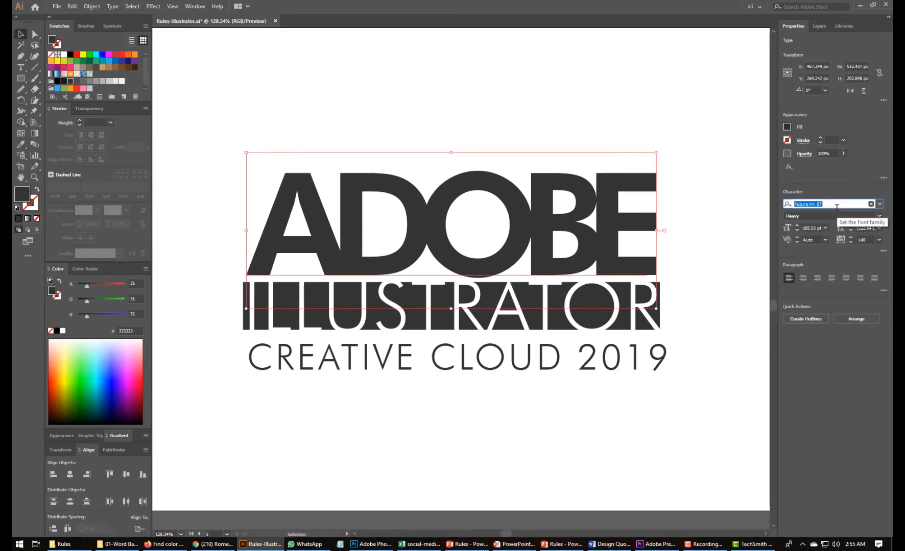
pyautogui.write('Garamond')
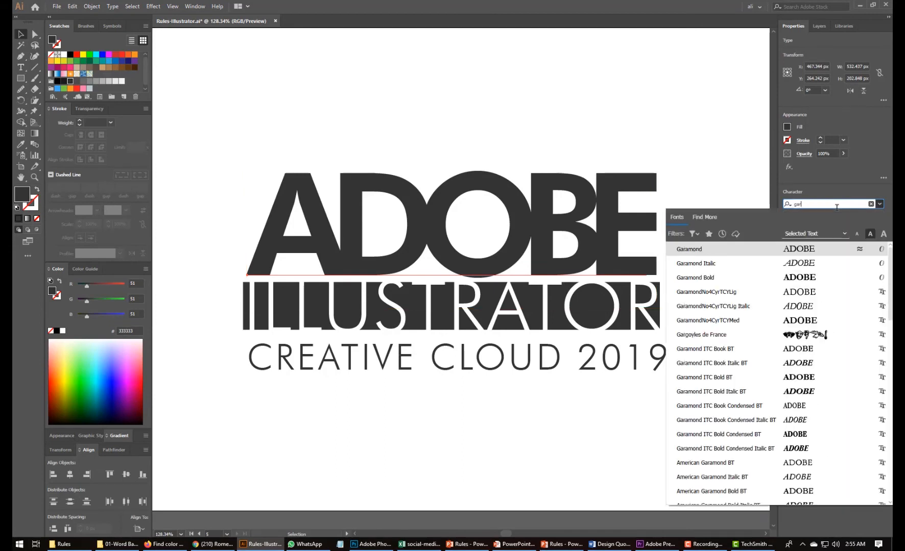
pyautogui.press('Return')
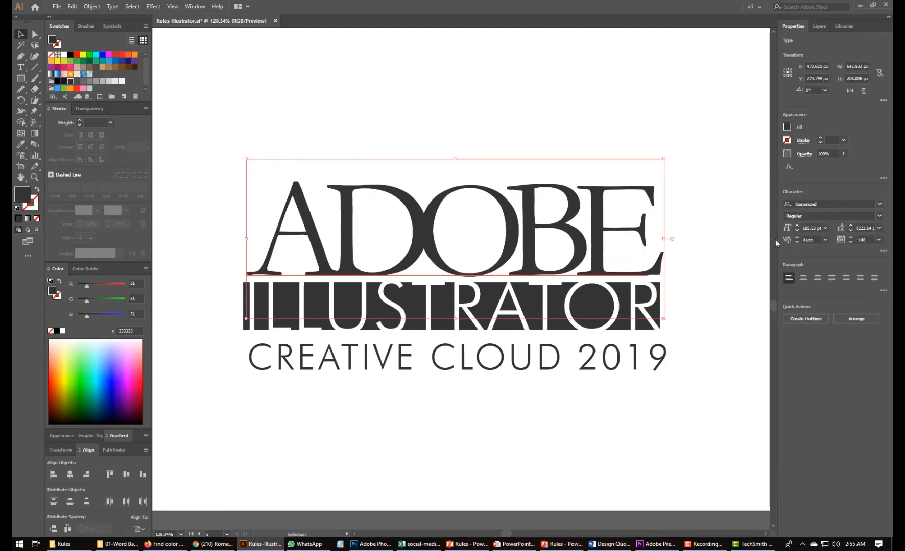
pyautogui.click(523, 322)
pyautogui.click(514, 256)
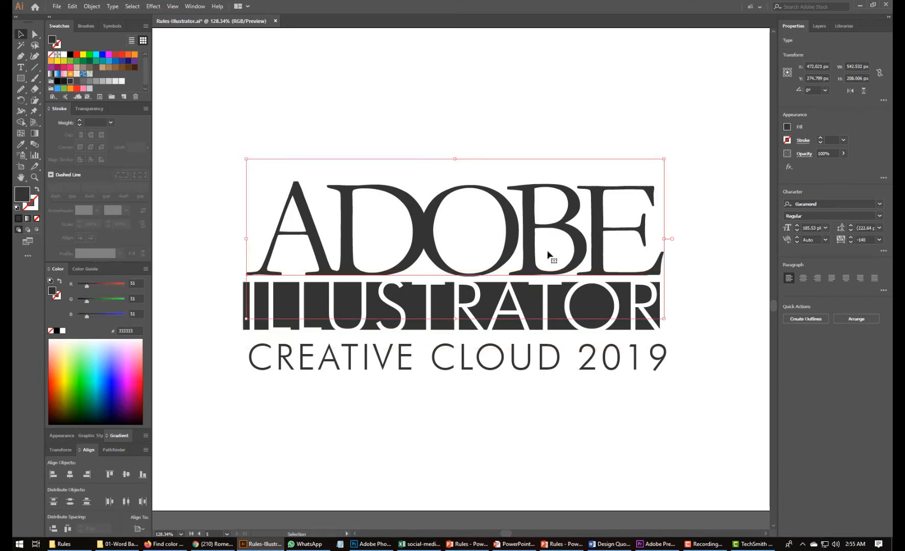
pyautogui.click(878, 218)
pyautogui.click(852, 232)
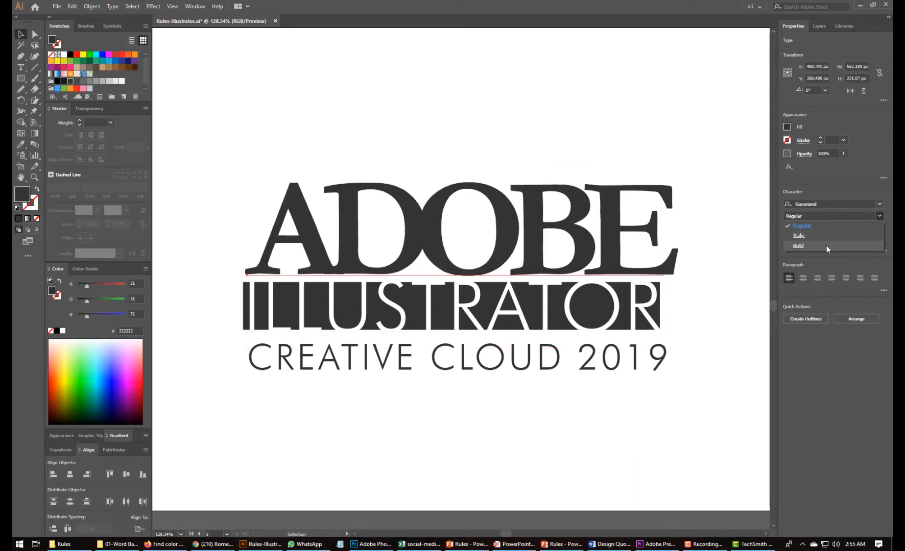
# Scale the ADOBE text down to about 177.66 pt and set its tracking to -133
pyautogui.moveTo(678, 243); pyautogui.dragTo(659, 244)
pyautogui.click(656, 128)
pyautogui.click(394, 231)
pyautogui.hotkey('ctrl', 'alt', 'q')
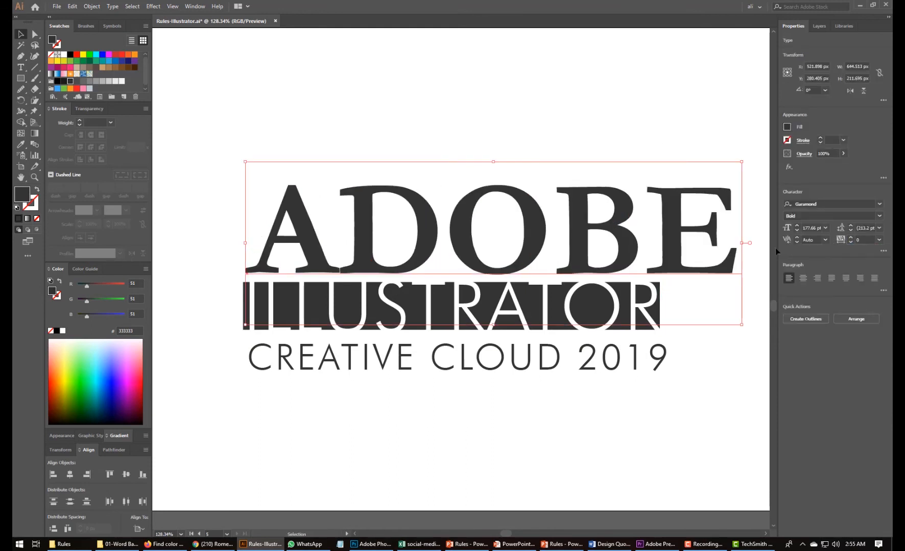
pyautogui.click(864, 239)
pyautogui.scroll(-15, 864, 240)
# Tighten the kerning between the O and B of ADOBE to -60 and deselect the text
pyautogui.press('t')
pyautogui.click(517, 257)
pyautogui.hotkey('alt', 'Left')
pyautogui.hotkey('alt', 'Left')
pyautogui.hotkey('alt', 'Left')
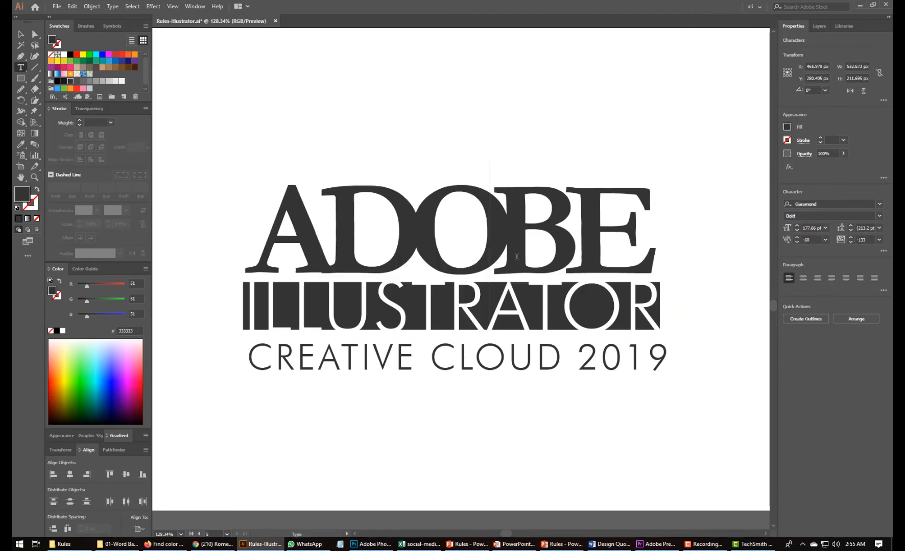
pyautogui.click(20, 34)
pyautogui.click(419, 135)
pyautogui.hotkey('ctrl', '0')
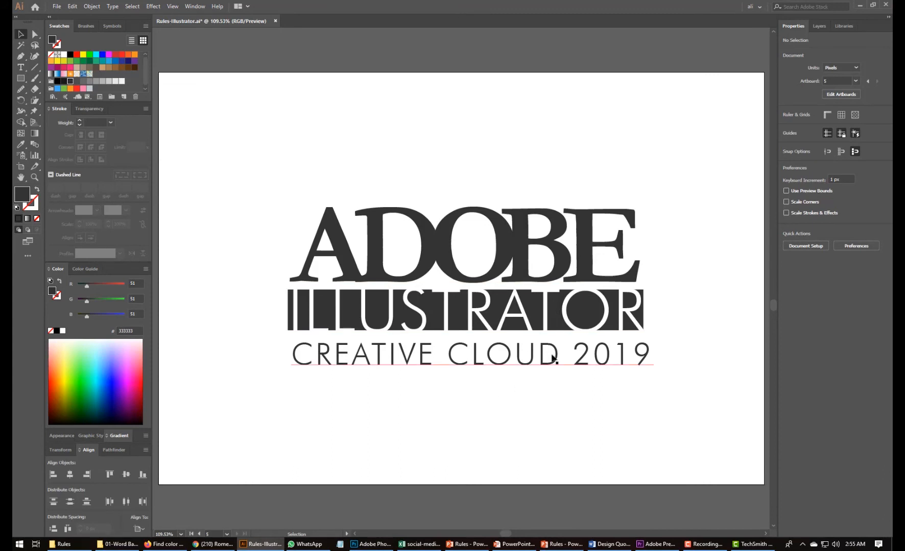
# Move the CREATIVE CLOUD 2019 line up by 10 px, closer to ILLUSTRATOR, and deselect it
pyautogui.click(413, 364)
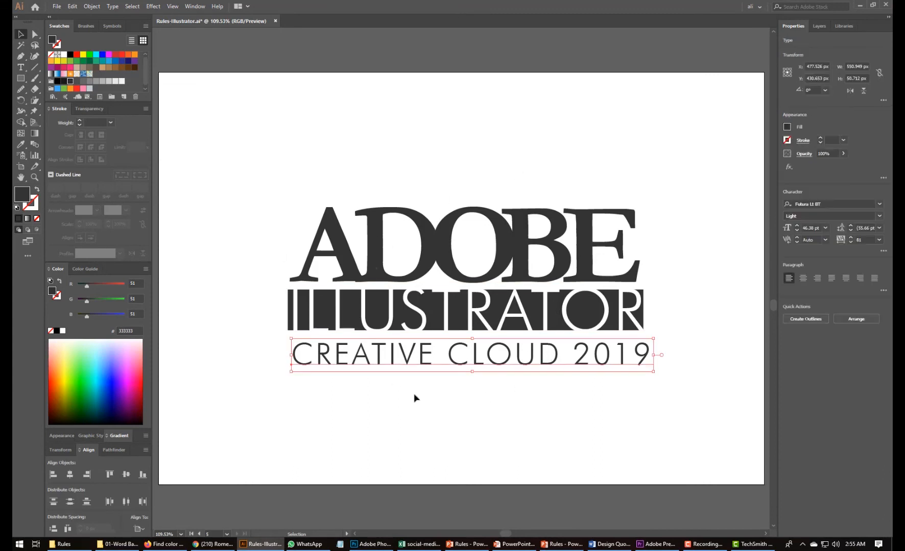
pyautogui.hotkey('shift', 'Up')
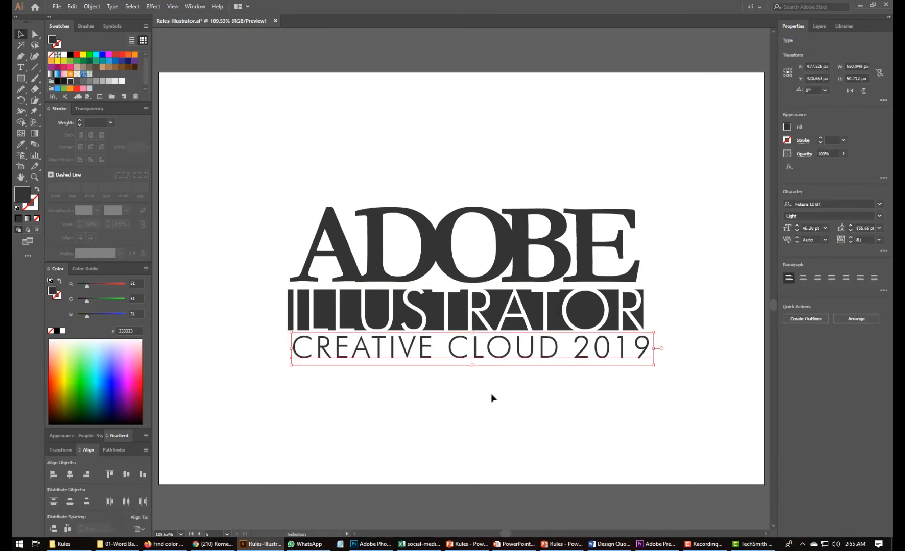
pyautogui.click(469, 398)
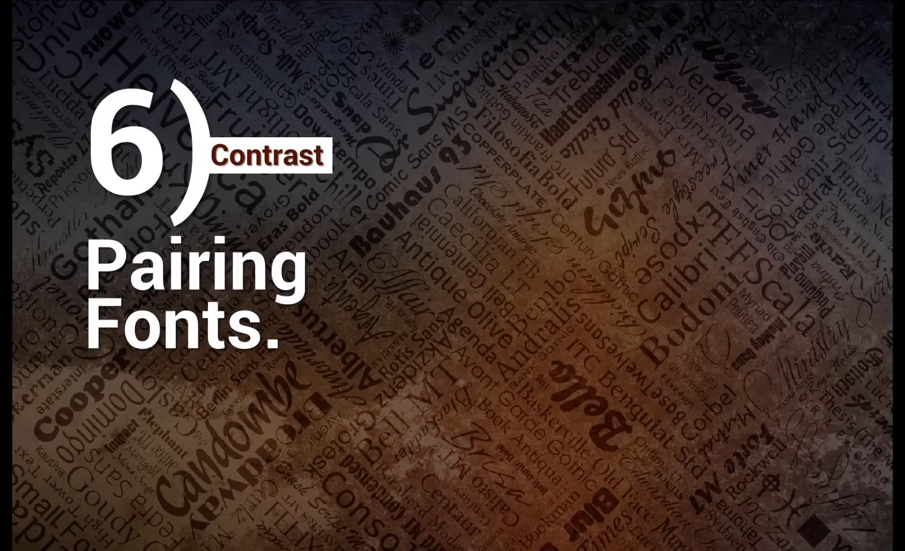
# Check the slides following Pairing Fonts in the PowerPoint slideshow
pyautogui.press('Right')
pyautogui.press('Right')
pyautogui.press('Left')
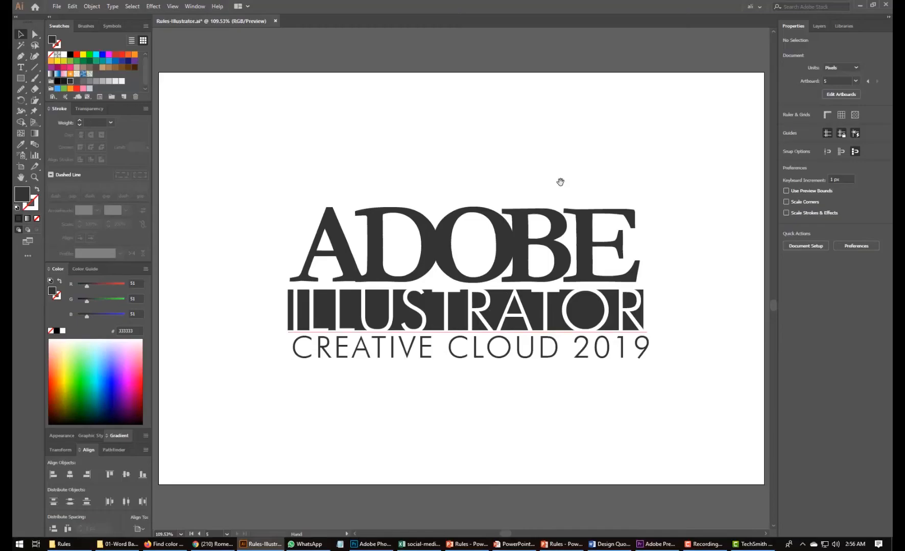
# Return to Illustrator and bring the Calender 2020 artboard into view
pyautogui.moveTo(560, 182); pyautogui.dragTo(618, 197)
pyautogui.moveTo(474, 179); pyautogui.dragTo(478, 311)
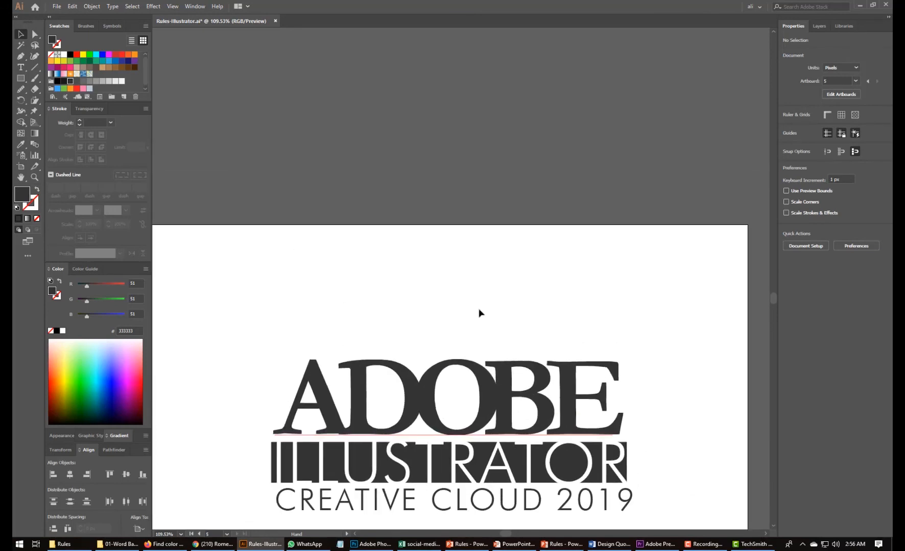
pyautogui.hotkey('ctrl', '-')
pyautogui.hotkey('ctrl', '-')
pyautogui.moveTo(525, 254); pyautogui.dragTo(455, 342)
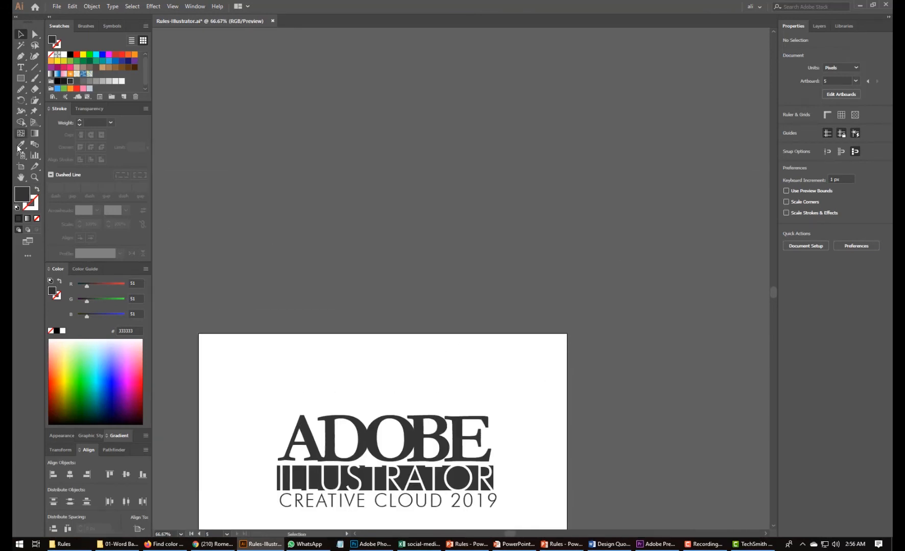
pyautogui.click(22, 67)
pyautogui.click(21, 167)
pyautogui.click(21, 34)
pyautogui.moveTo(604, 466); pyautogui.dragTo(338, 199)
pyautogui.moveTo(496, 371); pyautogui.dragTo(401, 211)
pyautogui.moveTo(452, 444); pyautogui.dragTo(401, 211)
pyautogui.moveTo(501, 469); pyautogui.dragTo(581, 320)
# Change the Calender heading text to uppercase
pyautogui.click(502, 251)
pyautogui.hotkey('alt', 't')
pyautogui.press('y')
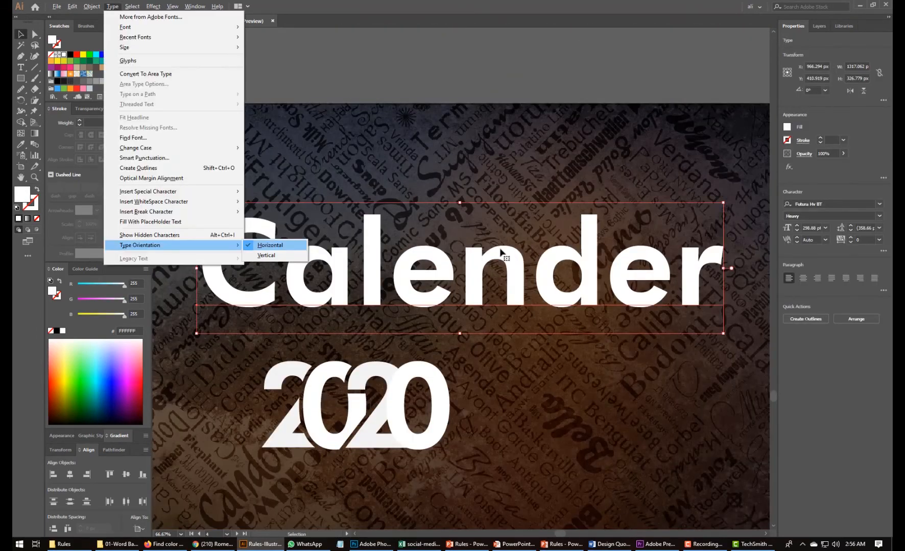
pyautogui.press('Escape')
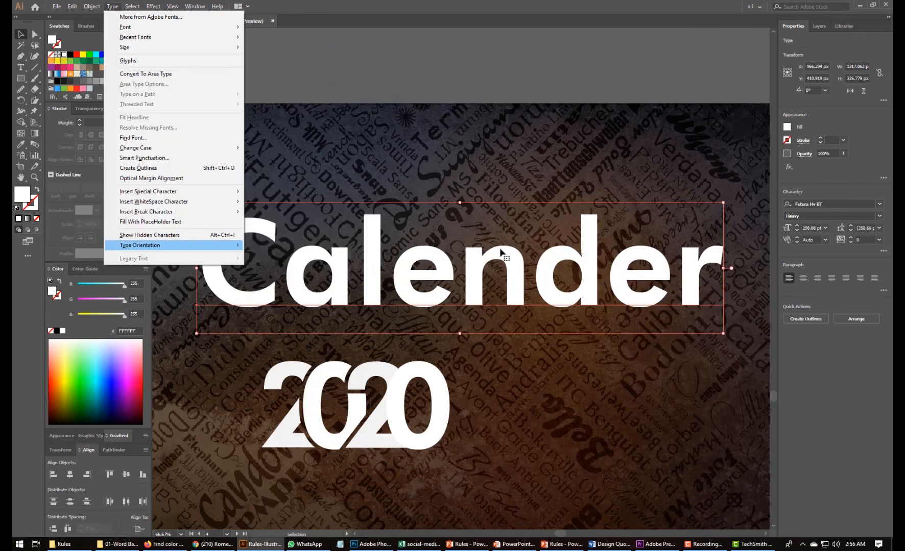
pyautogui.press('Escape')
pyautogui.hotkey('alt', 't')
pyautogui.press('c')
pyautogui.press('u')
# Tighten the CALENDER text's tracking to -40 and scale it down to about 286.4 pt
pyautogui.hotkey('alt', 'Down')
pyautogui.hotkey('alt', 'Left')
pyautogui.hotkey('alt', 'Left')
pyautogui.moveTo(356, 264); pyautogui.dragTo(331, 256)
pyautogui.hotkey('ctrl', '-')
pyautogui.hotkey('ctrl', '-')
pyautogui.moveTo(611, 278); pyautogui.dragTo(597, 278)
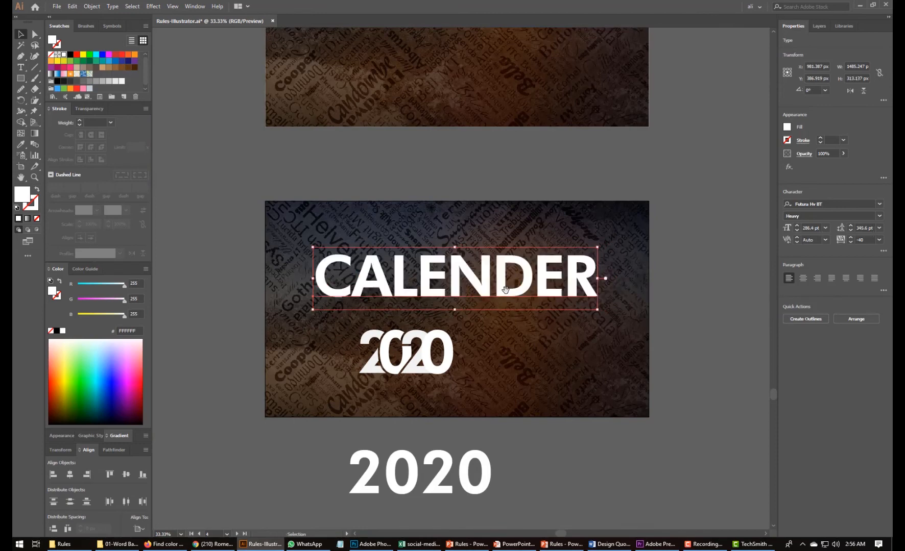
# Add a new artboard to the right of the Calender 2020 artboard, matching its height
pyautogui.moveTo(513, 357); pyautogui.dragTo(327, 349)
pyautogui.click(21, 166)
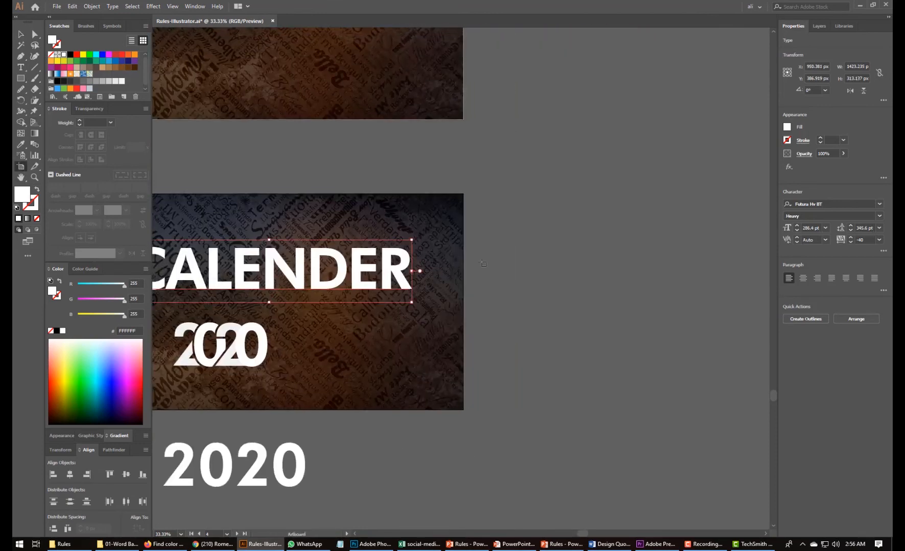
pyautogui.moveTo(493, 193); pyautogui.dragTo(751, 410)
pyautogui.press('Escape')
# Copy the CALENDER text onto the new white artboard and fill the copy with dark grey 4D4D4D
pyautogui.moveTo(228, 295); pyautogui.dragTo(615, 316)
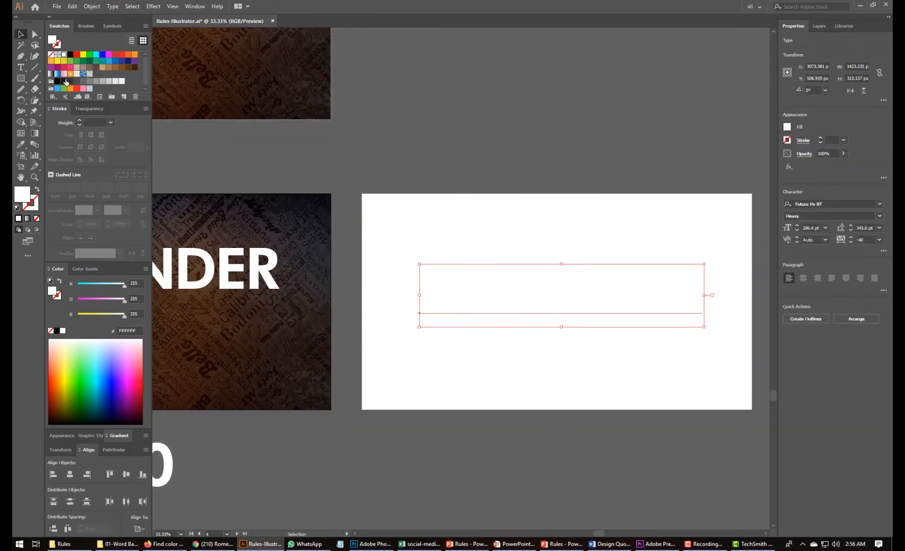
pyautogui.click(70, 81)
# Draw a 1460 by 46 px horizontal rectangle across the middle of the CALENDER copy, fill it white, and deselect
pyautogui.click(25, 80)
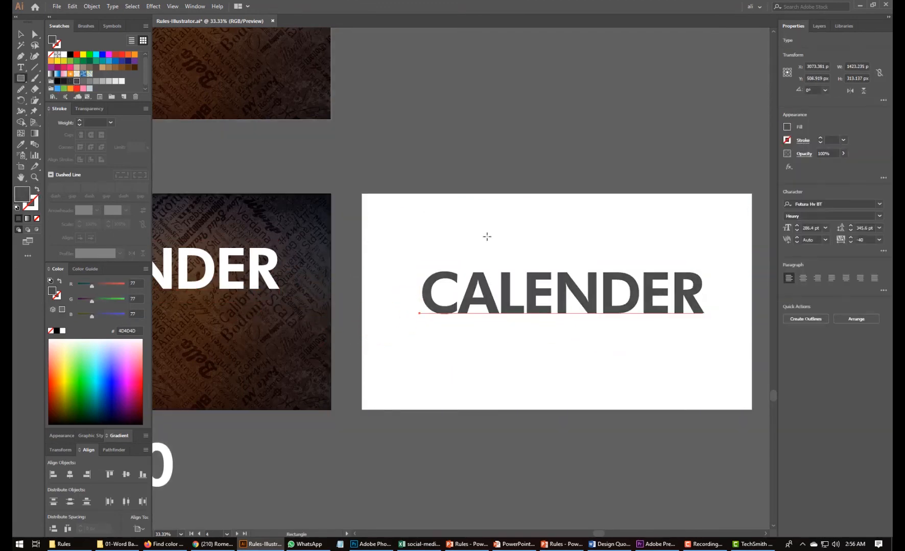
pyautogui.hscroll(1, 676, 370)
pyautogui.scroll(2, 676, 370)
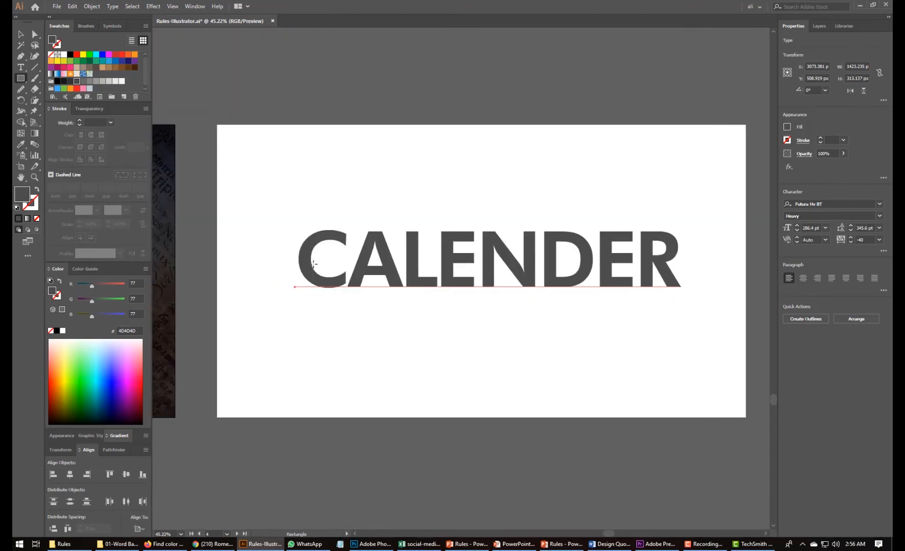
pyautogui.moveTo(289, 251); pyautogui.dragTo(687, 263)
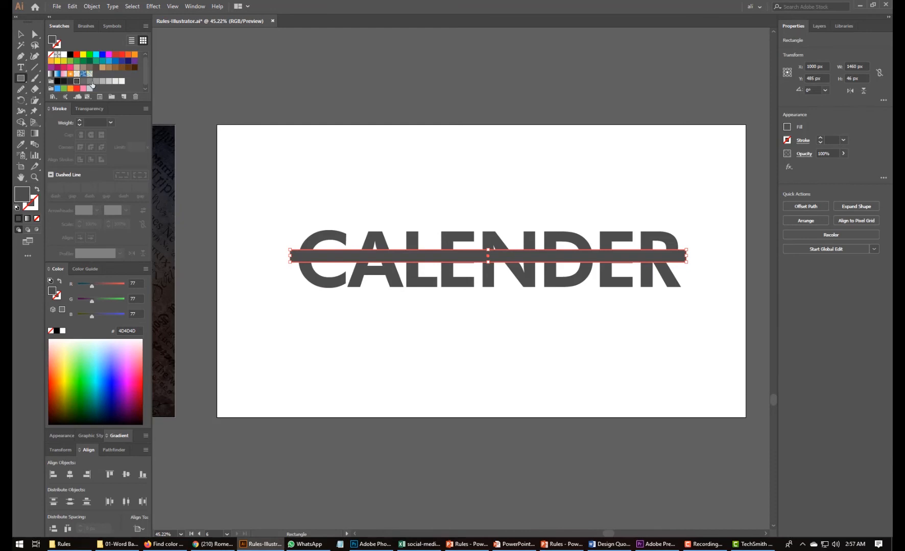
pyautogui.click(63, 55)
pyautogui.click(23, 34)
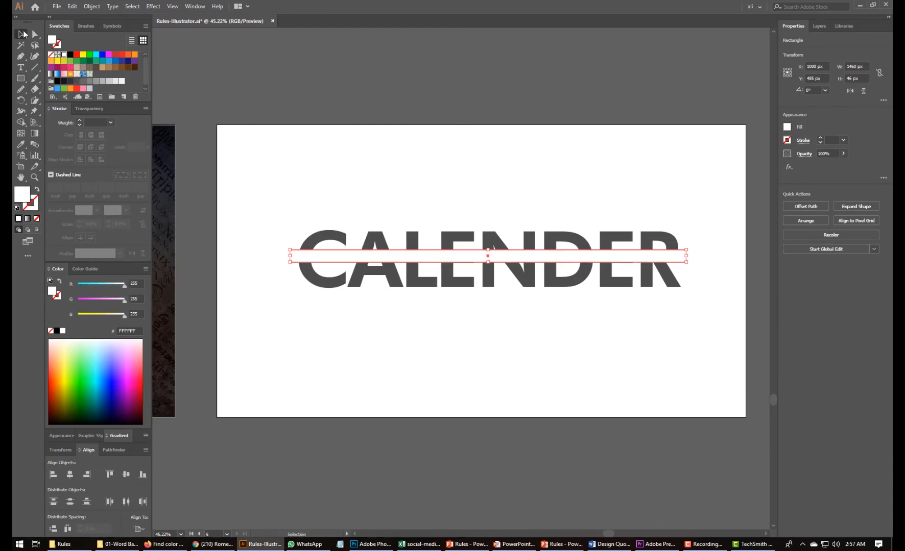
pyautogui.click(463, 204)
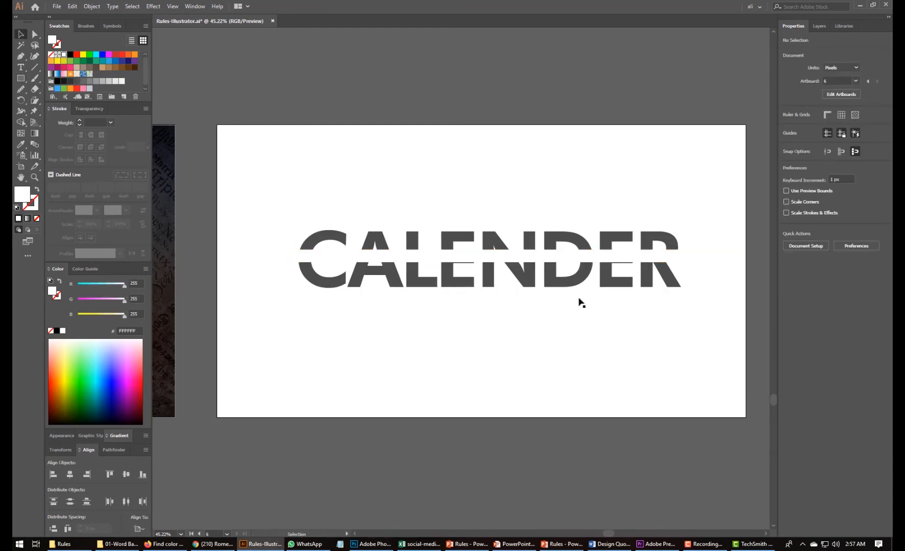
# Move the white bar down over the lower edge of the CALENDER letters, to about Y 576 px
pyautogui.moveTo(551, 259); pyautogui.dragTo(554, 254)
pyautogui.click(366, 376)
pyautogui.hotkey('ctrl', 'space')
pyautogui.moveTo(242, 181); pyautogui.dragTo(683, 374)
pyautogui.hotkey('ctrl', '-')
pyautogui.hotkey('ctrl', '-')
pyautogui.hotkey('ctrl', '-')
pyautogui.hotkey('ctrl', '-')
pyautogui.hotkey('ctrl', '-')
pyautogui.hotkey('ctrl', '-')
pyautogui.hotkey('ctrl', '-')
pyautogui.hotkey('ctrl', '-')
pyautogui.hotkey('ctrl', '-')
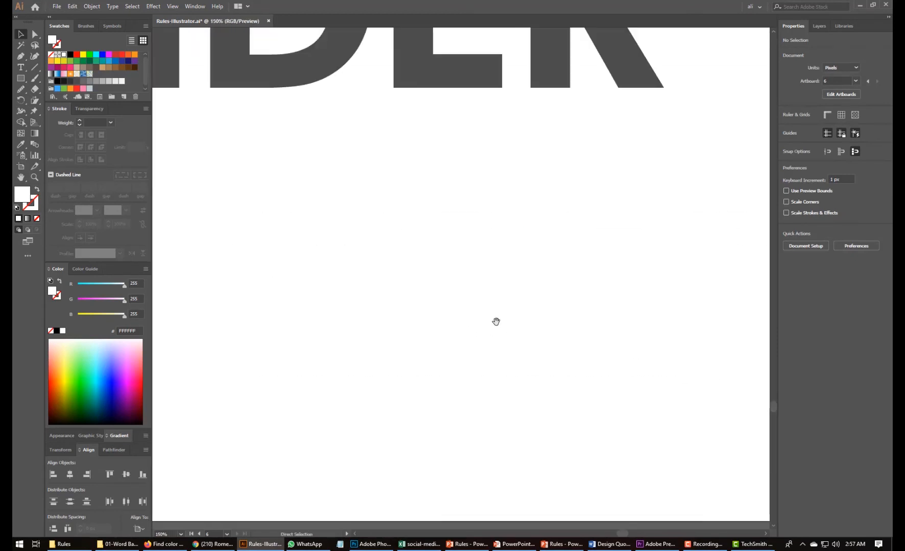
pyautogui.hotkey('ctrl', '-')
pyautogui.hotkey('ctrl', '-')
pyautogui.hotkey('ctrl', '-')
pyautogui.moveTo(465, 216); pyautogui.dragTo(465, 257)
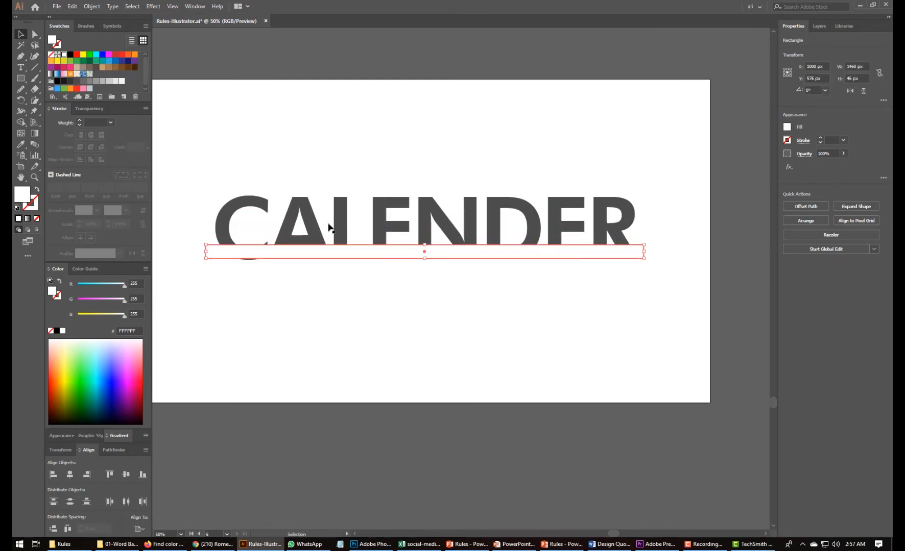
pyautogui.moveTo(359, 258); pyautogui.dragTo(361, 294)
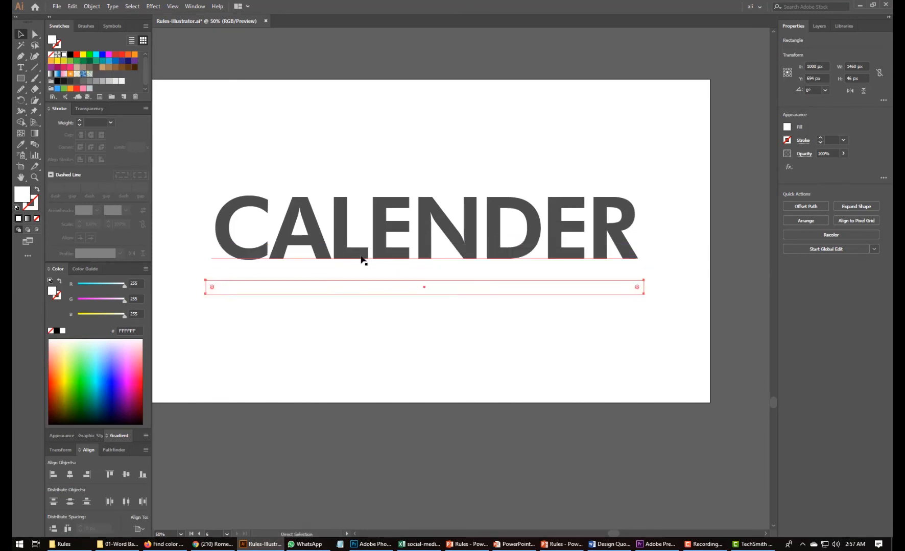
pyautogui.hotkey('ctrl', 'z')
pyautogui.click(308, 347)
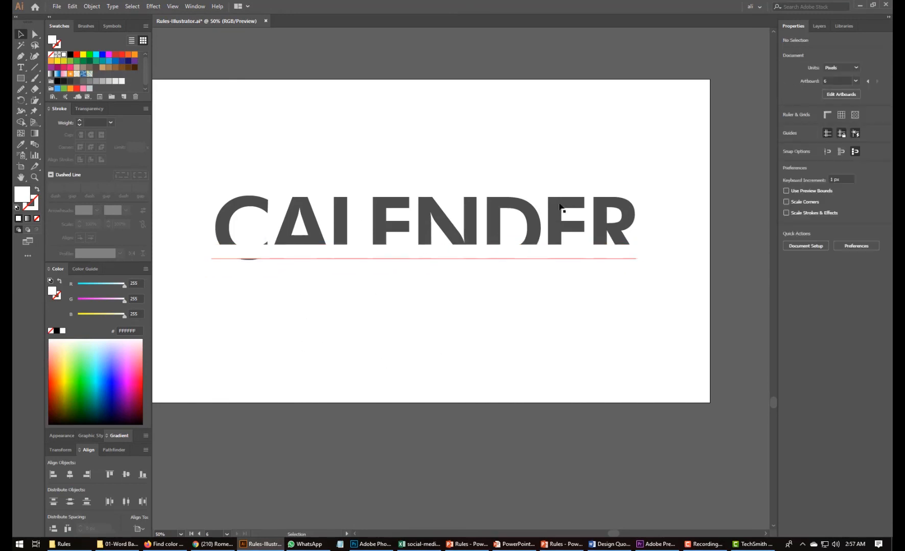
pyautogui.moveTo(381, 212); pyautogui.dragTo(387, 178)
pyautogui.hotkey('ctrl', 'z')
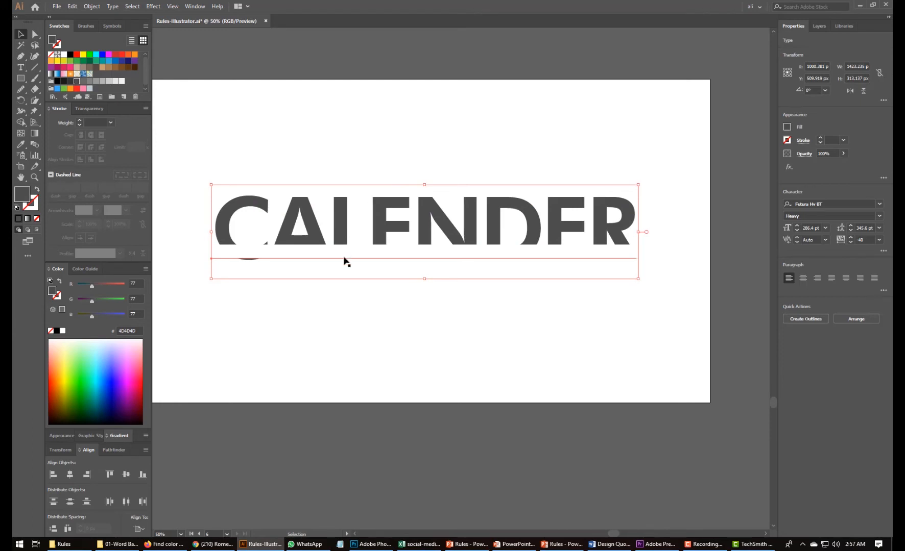
# Move the white bar down to Y 600 px over the letters' bottom edge and duplicate it over the top edge of CALENDER
pyautogui.moveTo(351, 250); pyautogui.dragTo(349, 267)
pyautogui.press('Down')
pyautogui.click(436, 368)
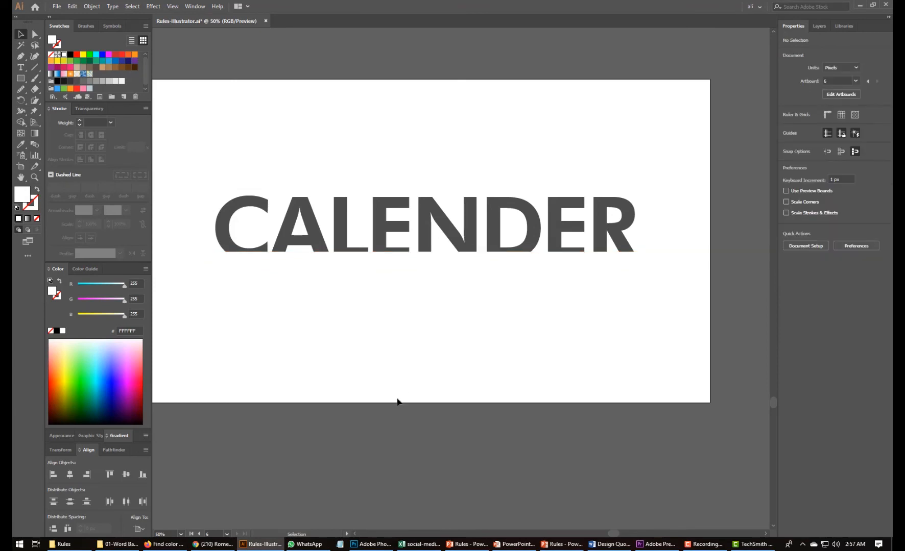
pyautogui.click(448, 260)
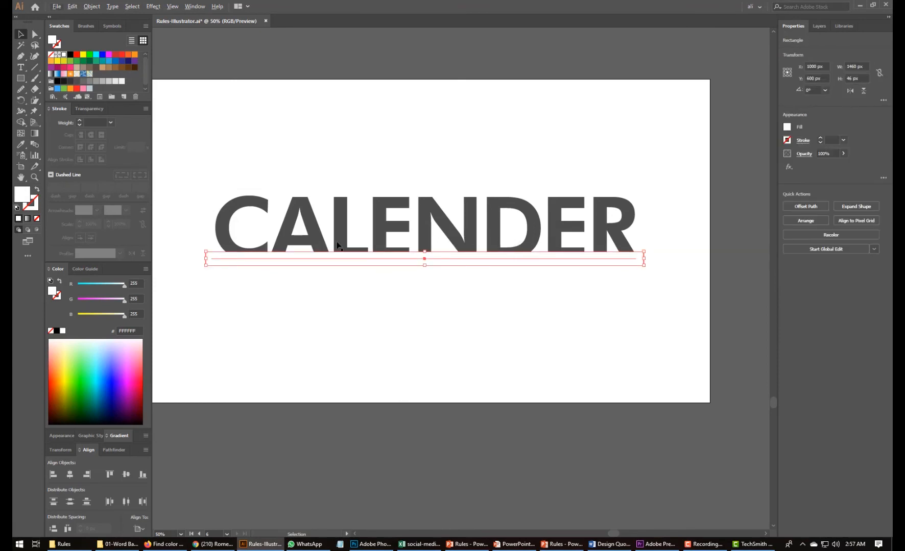
pyautogui.moveTo(329, 256); pyautogui.dragTo(336, 199)
pyautogui.click(574, 343)
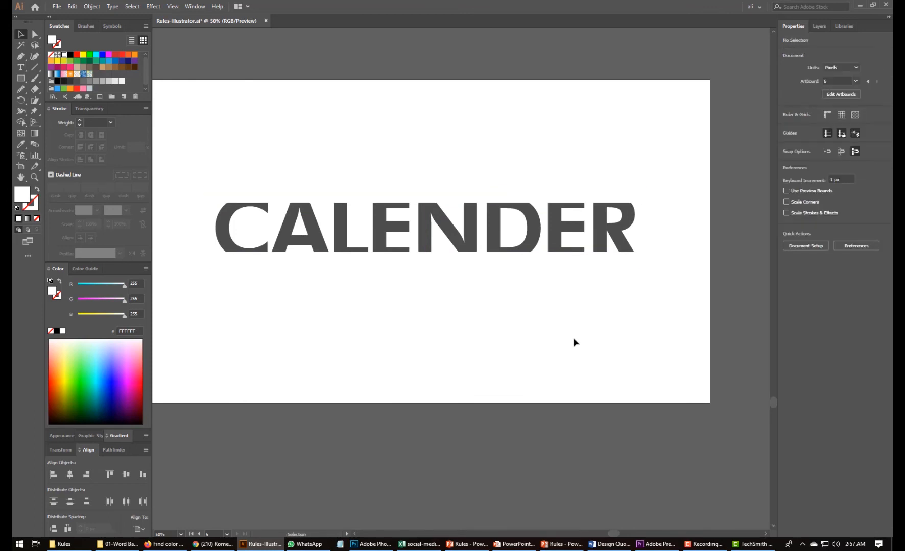
# Delete both white bars covering the top and bottom edges of the CALENDER letters
pyautogui.click(624, 196)
pyautogui.press('Delete')
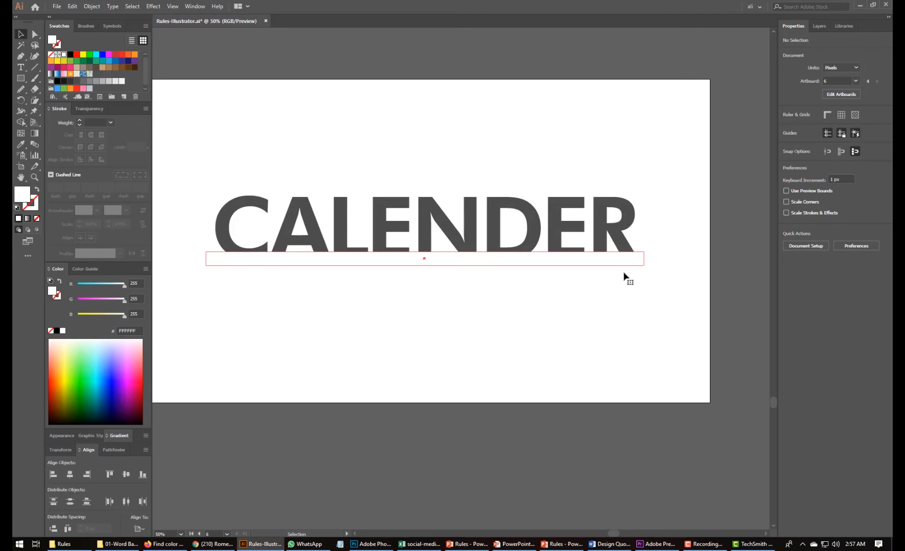
pyautogui.click(626, 266)
pyautogui.press('Delete')
# Draw a wavy open path with the Pen tool across the full width of the CALENDER letters
pyautogui.click(20, 56)
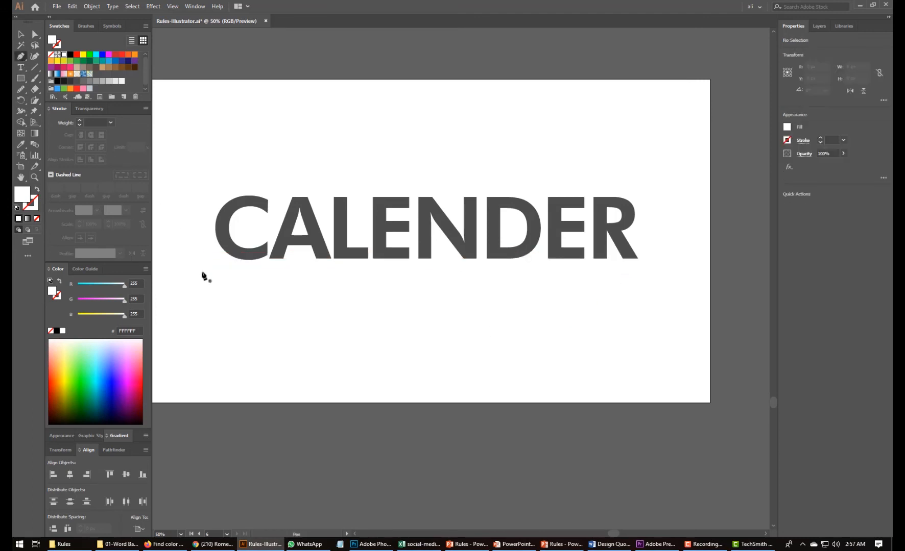
pyautogui.click(213, 262)
pyautogui.moveTo(245, 230); pyautogui.dragTo(297, 233)
pyautogui.moveTo(421, 219)
pyautogui.mouseDown()
pyautogui.moveTo(446, 209)
pyautogui.moveTo(436, 209)
pyautogui.mouseUp()
pyautogui.moveTo(563, 237); pyautogui.dragTo(591, 271)
pyautogui.click(616, 277)
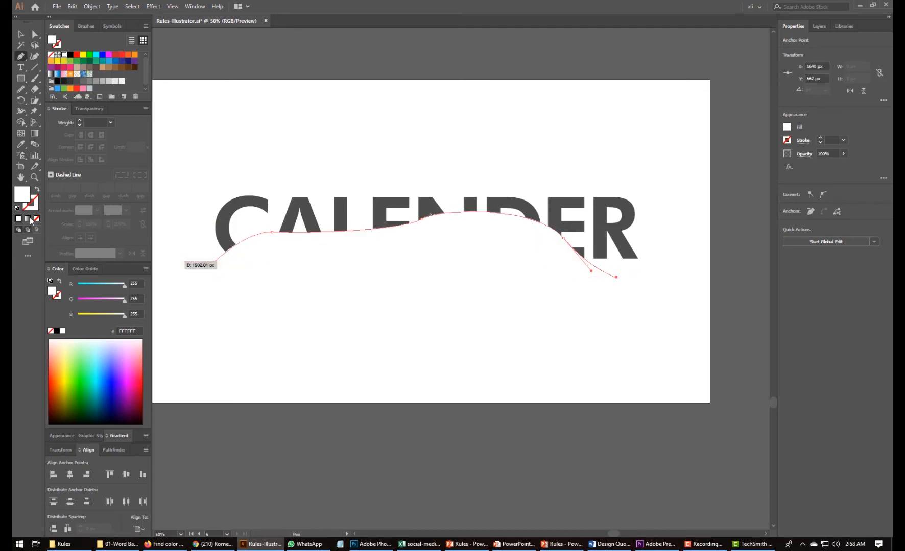
# Give the wavy path no fill and a 35 pt white stroke with the lens-shaped width profile, and deselect it
pyautogui.click(37, 189)
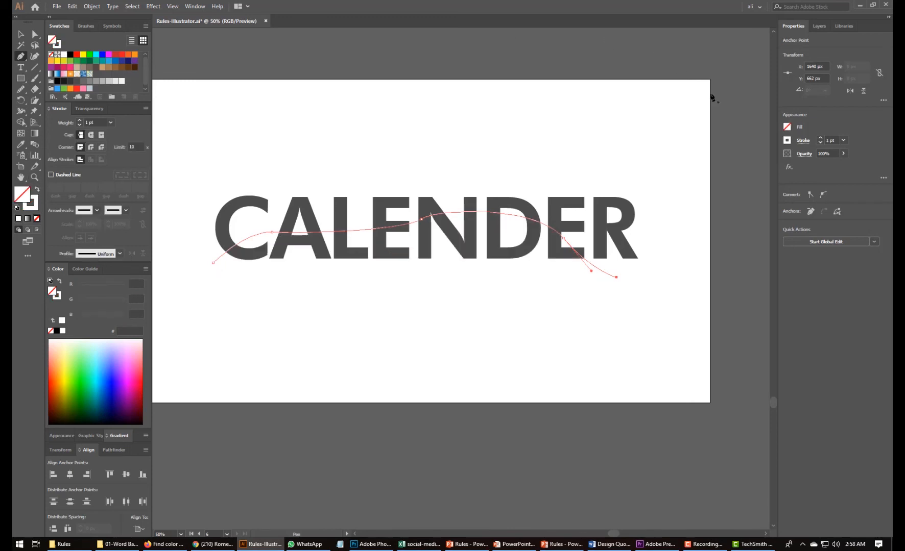
pyautogui.click(803, 141)
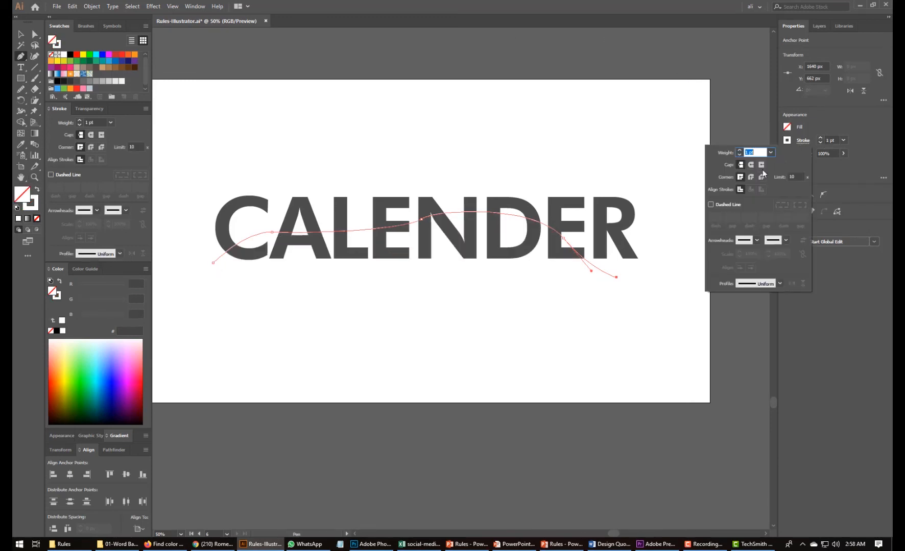
pyautogui.click(756, 285)
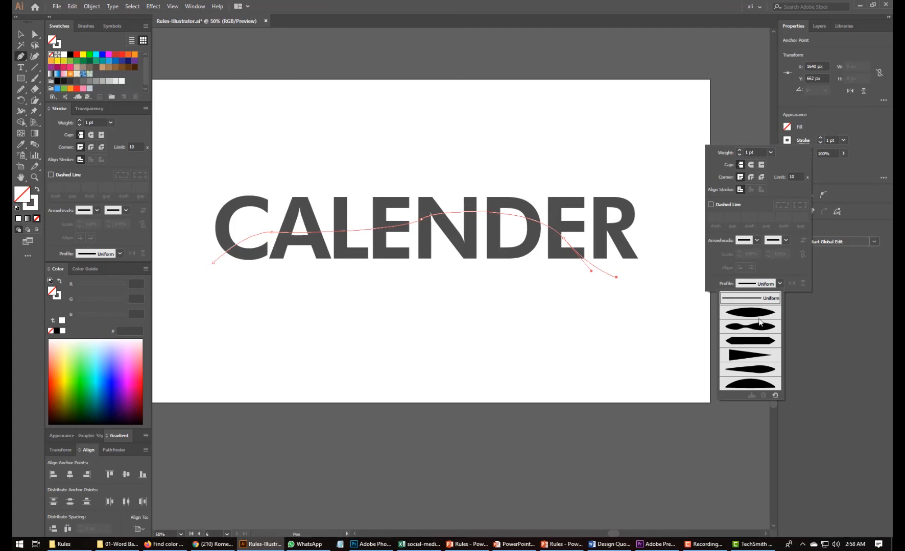
pyautogui.click(759, 318)
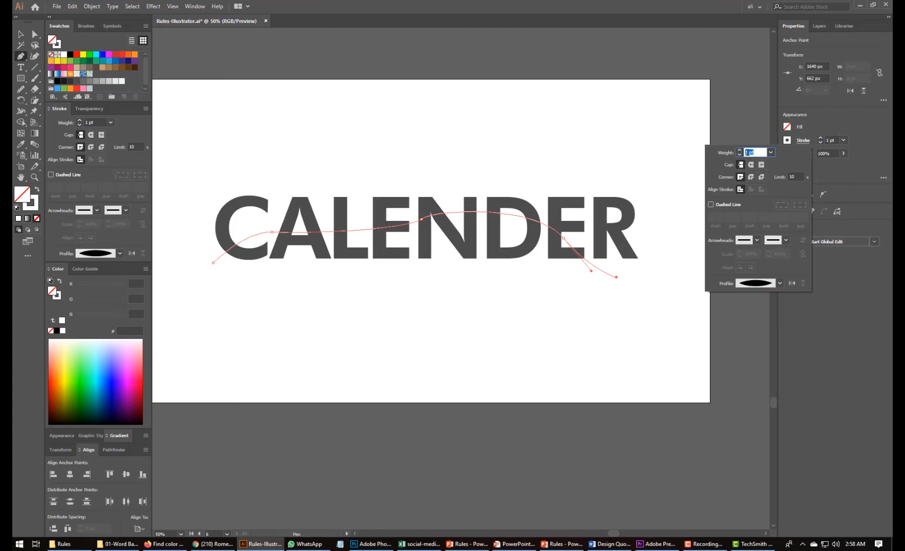
pyautogui.write('35')
pyautogui.press('Return')
pyautogui.hotkey('ctrl', 'shift', 'a')
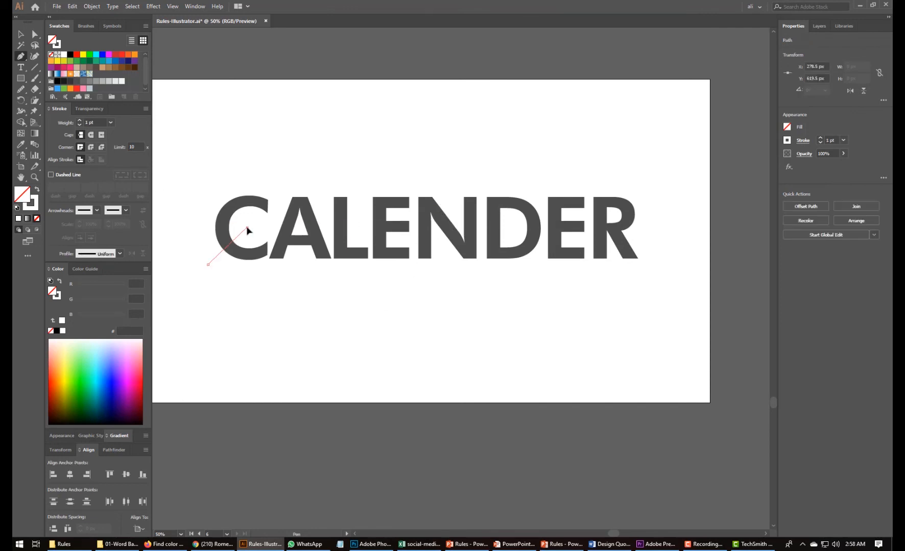
# Draw separate straight lines with the Pen tool at varying slants across the CALENDER letters, continuing from the A to the R
pyautogui.click(279, 207)
pyautogui.click(307, 254)
pyautogui.click(360, 205)
pyautogui.click(335, 282)
pyautogui.click(380, 183)
pyautogui.click(405, 283)
pyautogui.click(476, 188)
pyautogui.click(528, 178)
pyautogui.click(511, 287)
pyautogui.press('Escape')
pyautogui.click(543, 176)
pyautogui.click(588, 255)
pyautogui.press('Escape')
pyautogui.click(634, 174)
pyautogui.click(590, 248)
# Select all the slanted lines without the CALENDER text, set their white stroke weight to 13 pt, and deselect
pyautogui.click(20, 35)
pyautogui.moveTo(177, 144); pyautogui.dragTo(642, 289)
pyautogui.keyDown('shift'); pyautogui.click(553, 248); pyautogui.keyUp('shift')
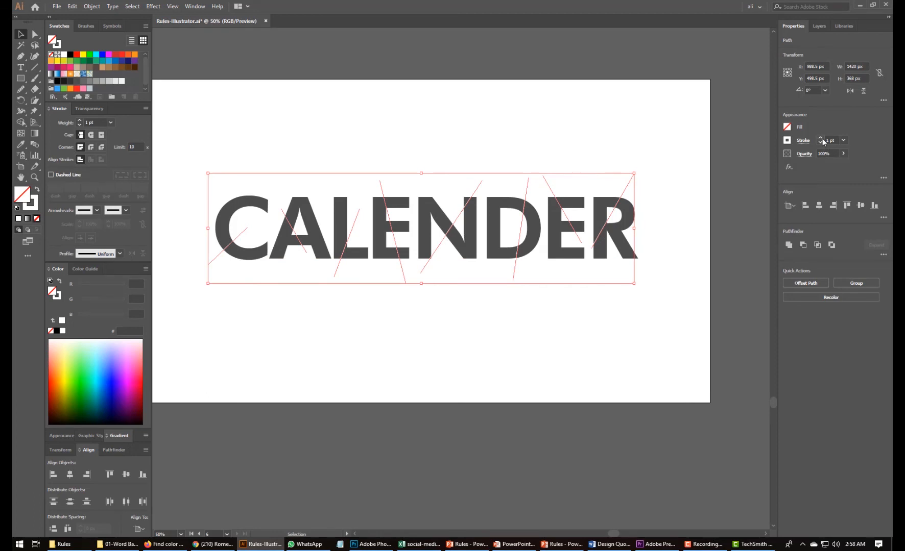
pyautogui.click(820, 138)
pyautogui.click(820, 139)
pyautogui.click(820, 138)
pyautogui.click(821, 138)
pyautogui.click(820, 138)
pyautogui.click(821, 138)
pyautogui.click(820, 138)
pyautogui.click(821, 138)
pyautogui.click(559, 325)
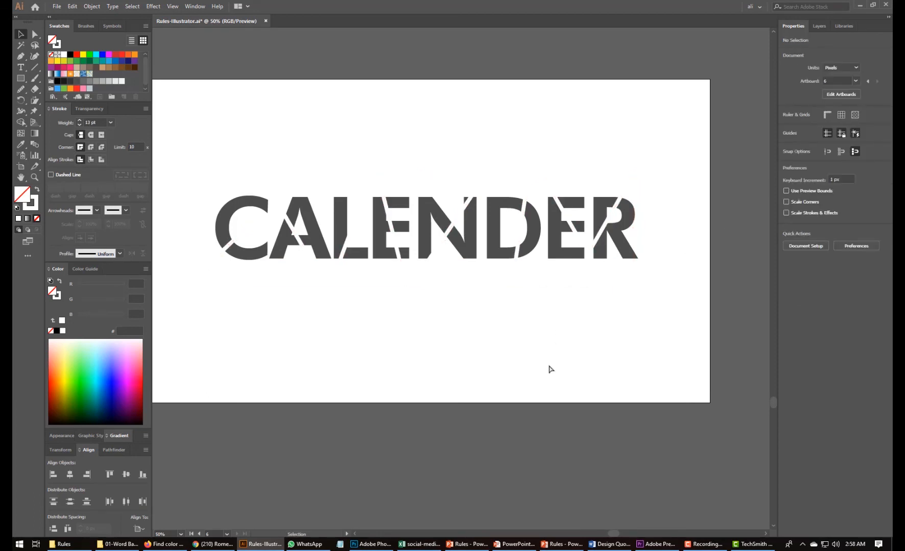